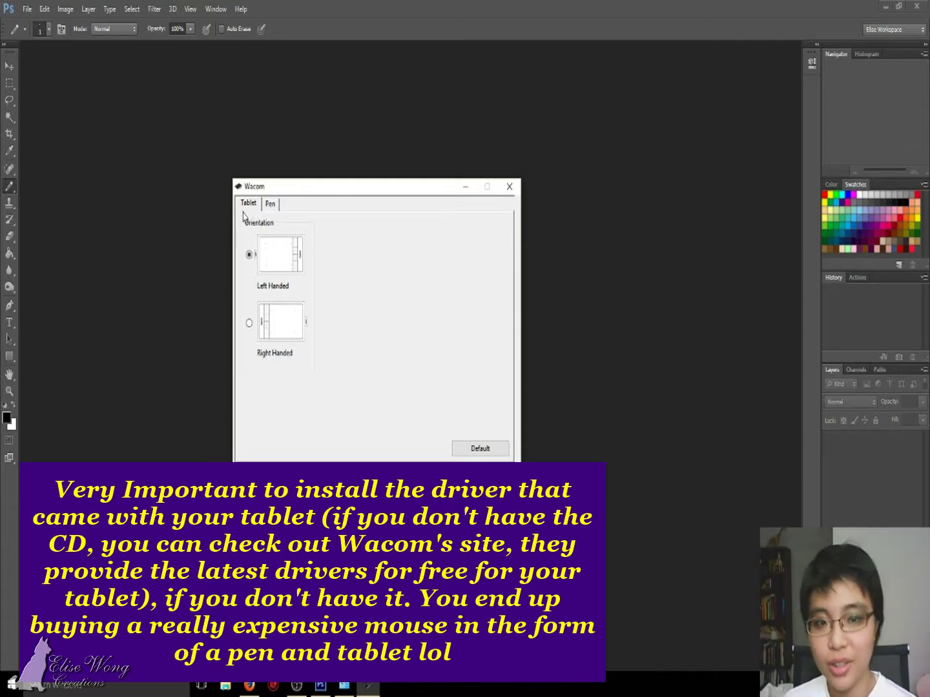
# Set the tablet orientation to Left Handed.
pyautogui.click(249, 257)
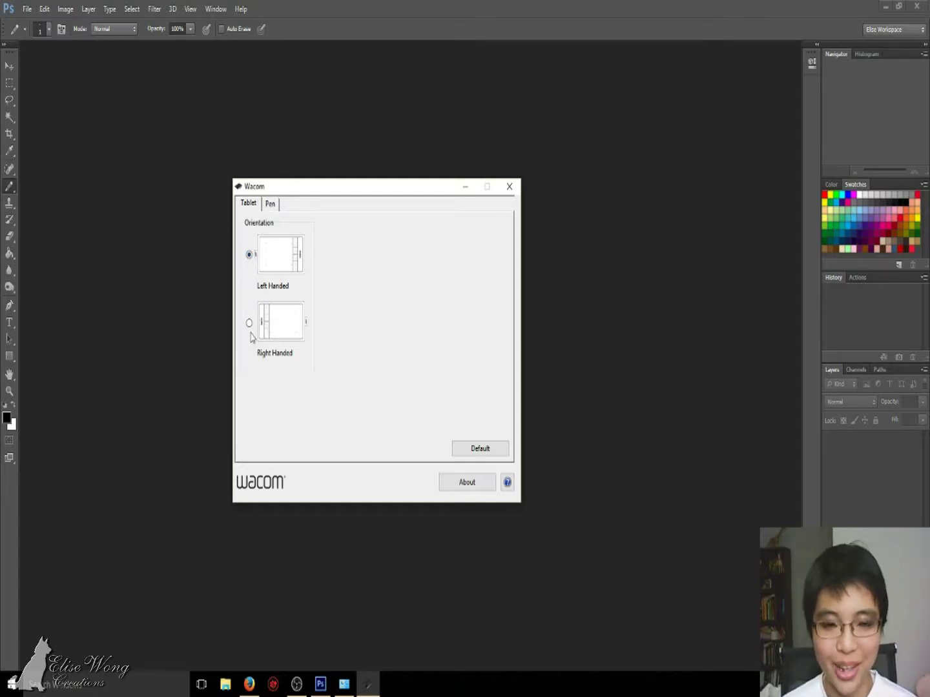
# Assign Erase to the upper pen button and check the functions available for the lower one.
pyautogui.click(271, 204)
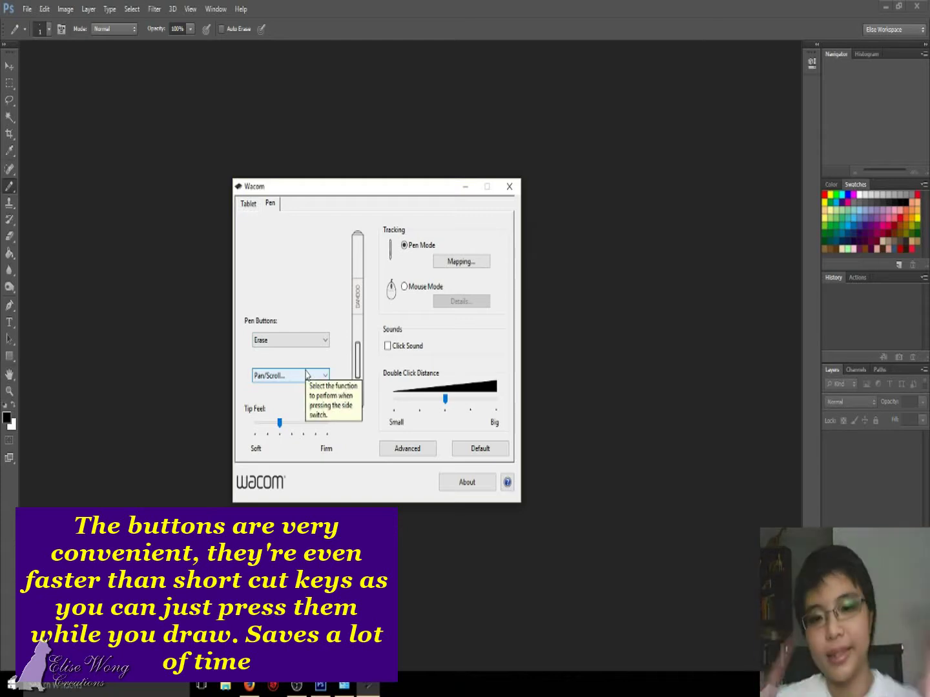
pyautogui.click(327, 342)
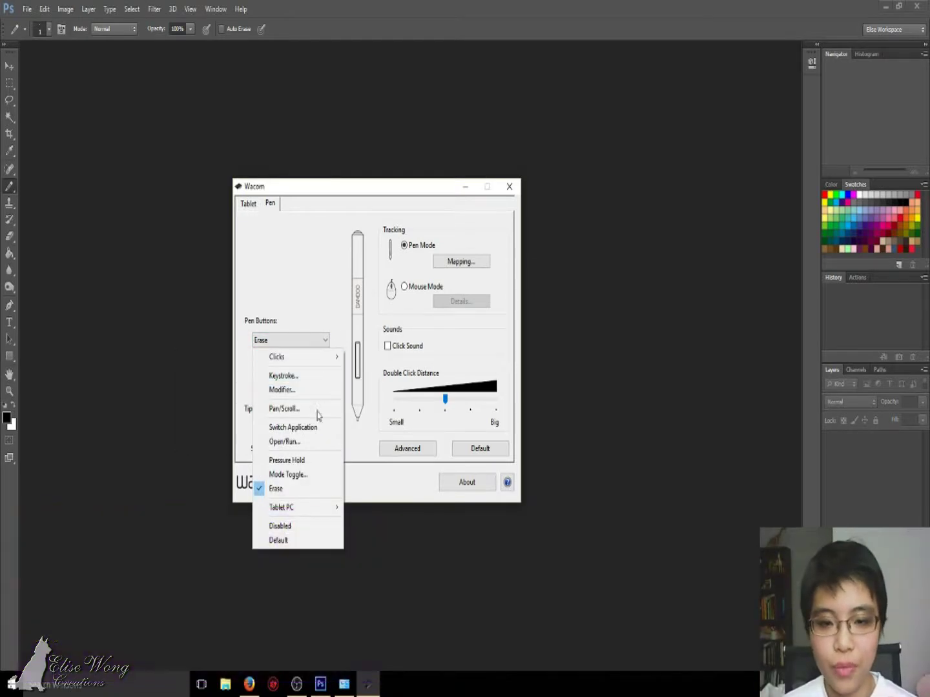
pyautogui.moveTo(297, 506)
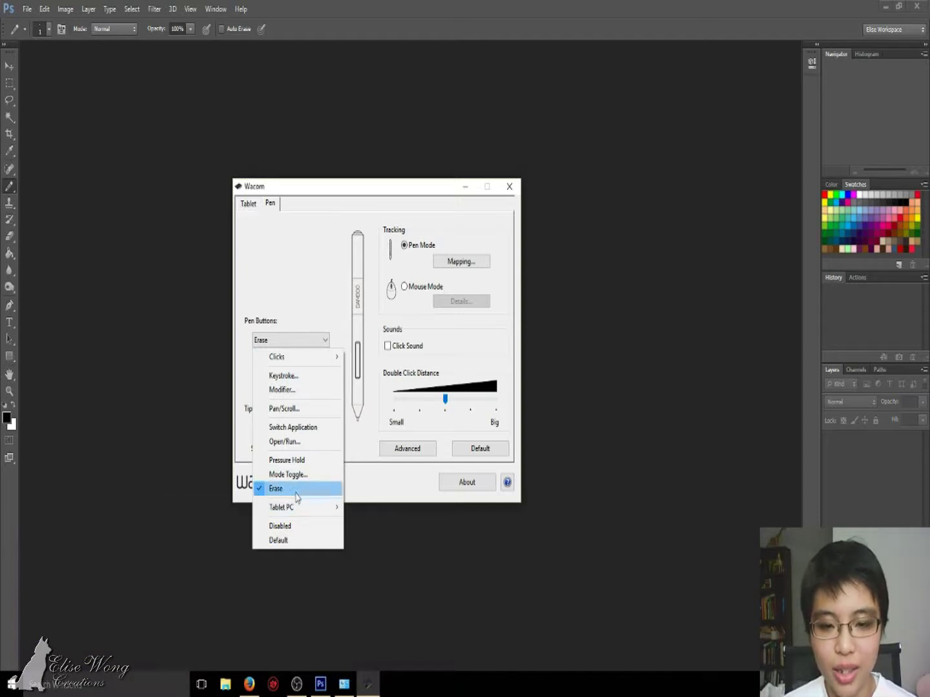
pyautogui.click(296, 495)
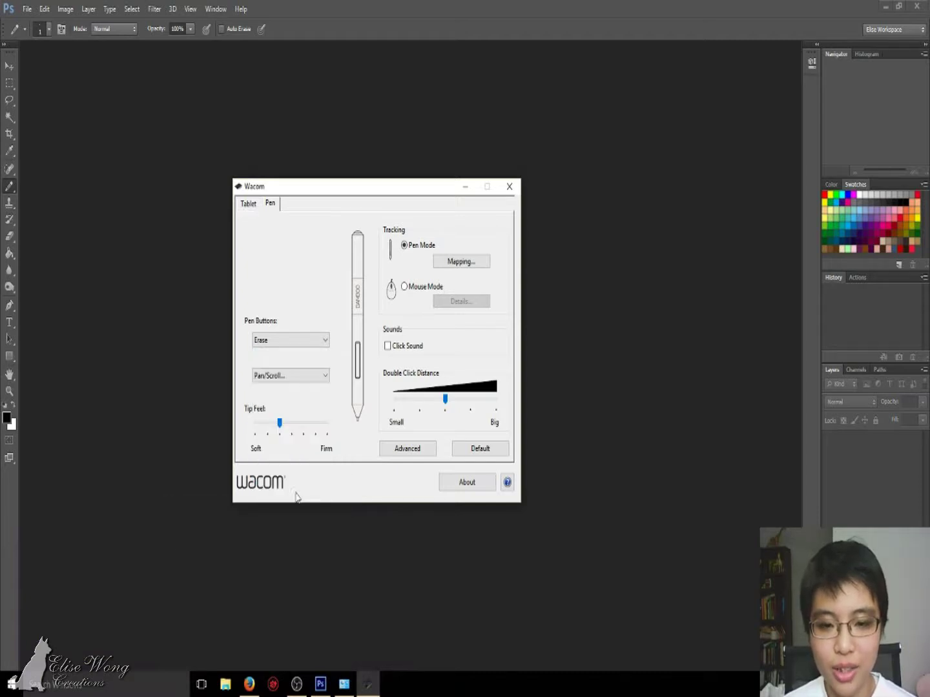
pyautogui.click(327, 380)
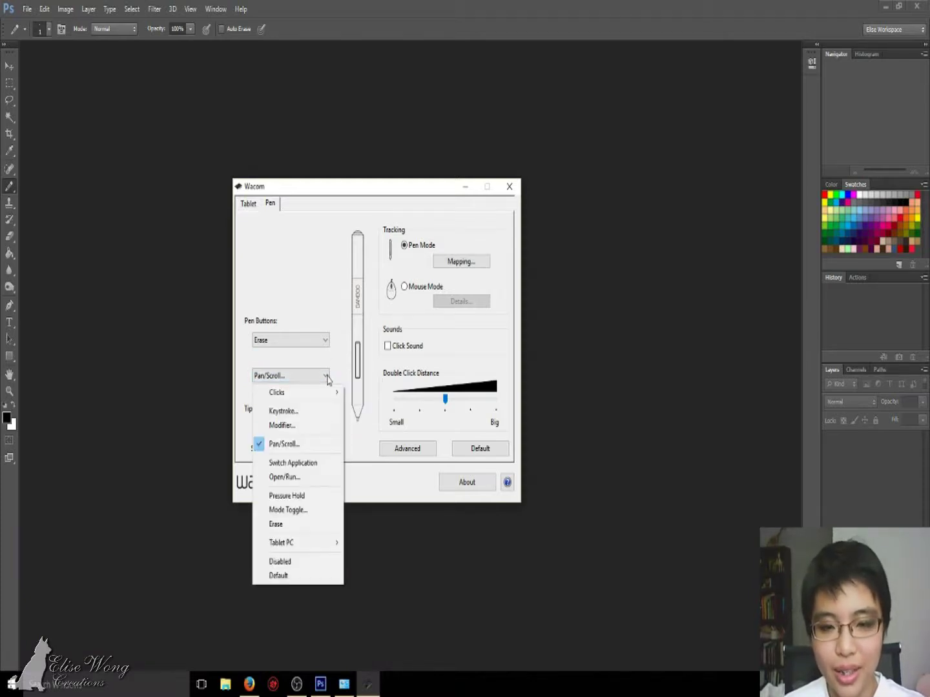
pyautogui.click(336, 372)
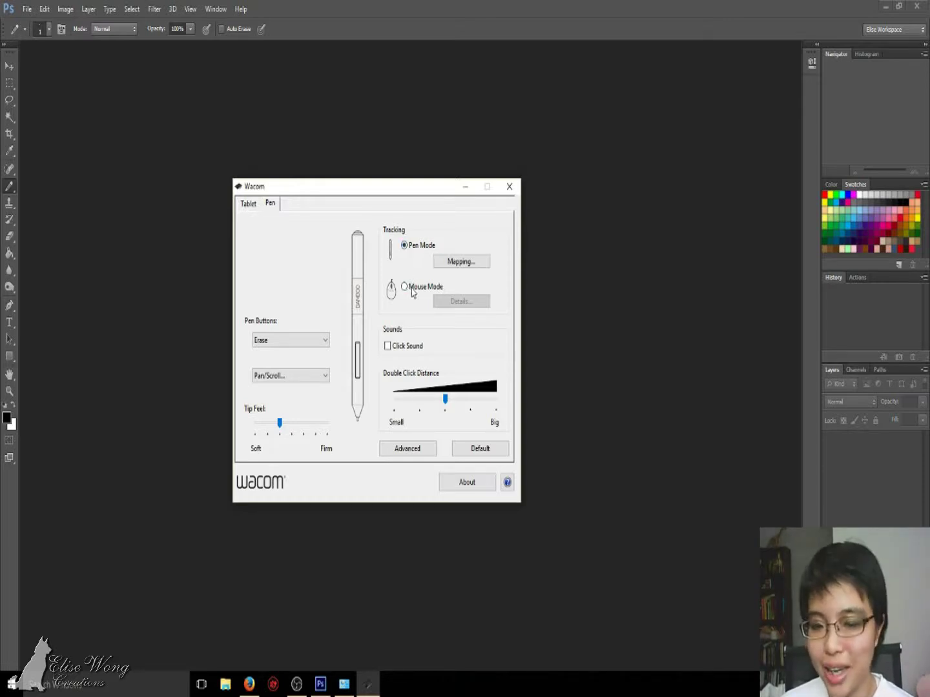
# Try to map the pen to a smaller portion of the screen instead of all screens.
pyautogui.click(456, 264)
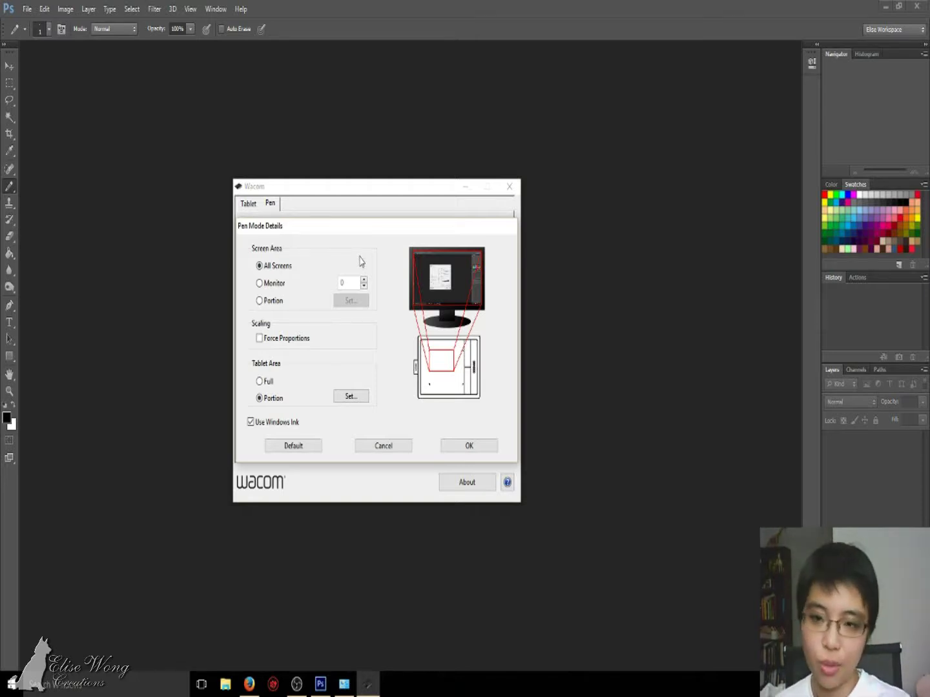
pyautogui.click(261, 283)
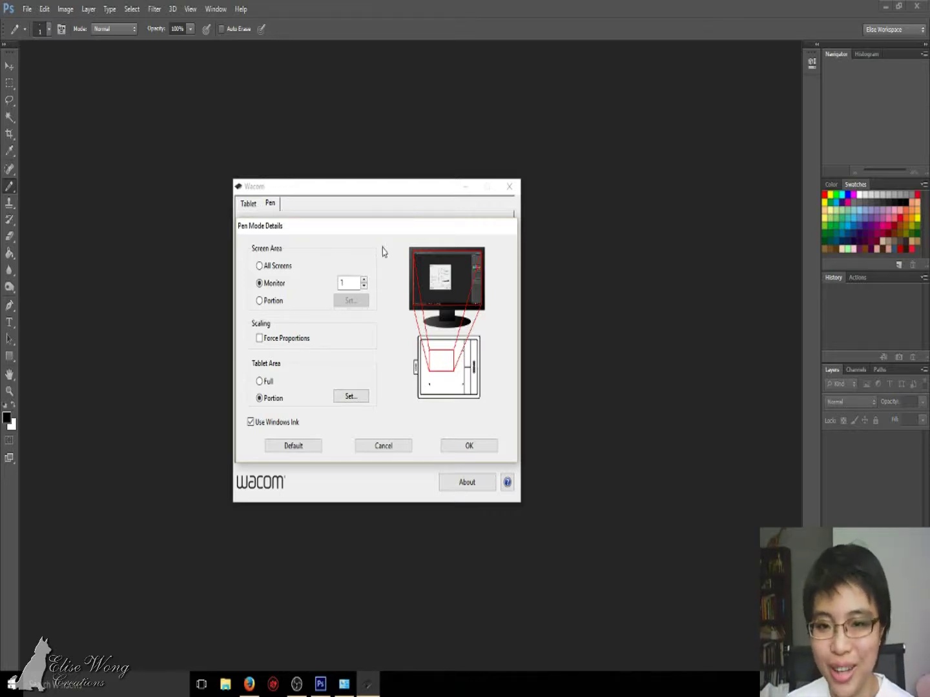
pyautogui.click(259, 300)
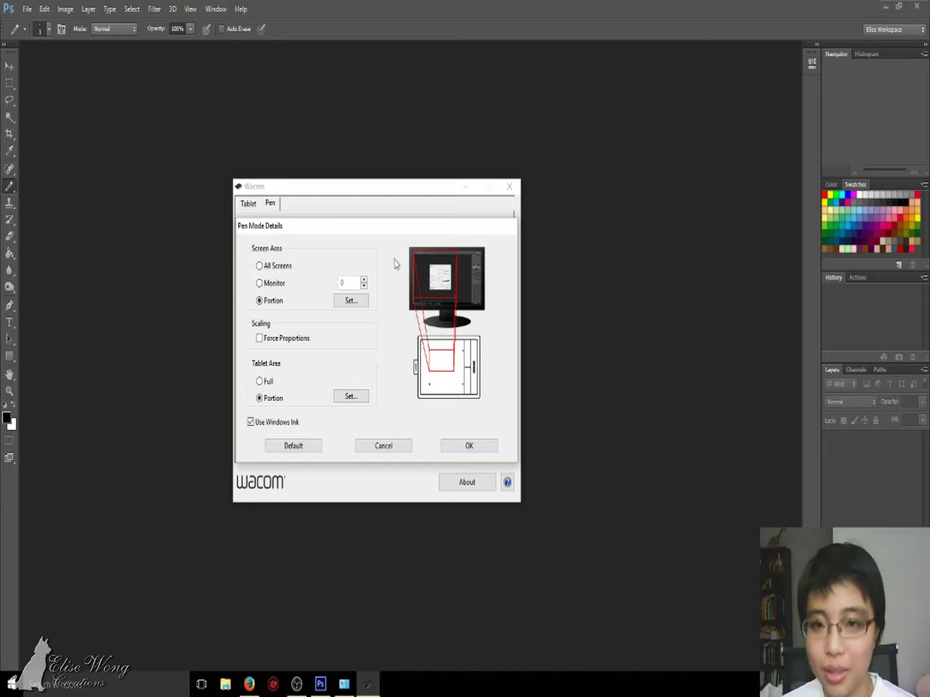
pyautogui.click(346, 298)
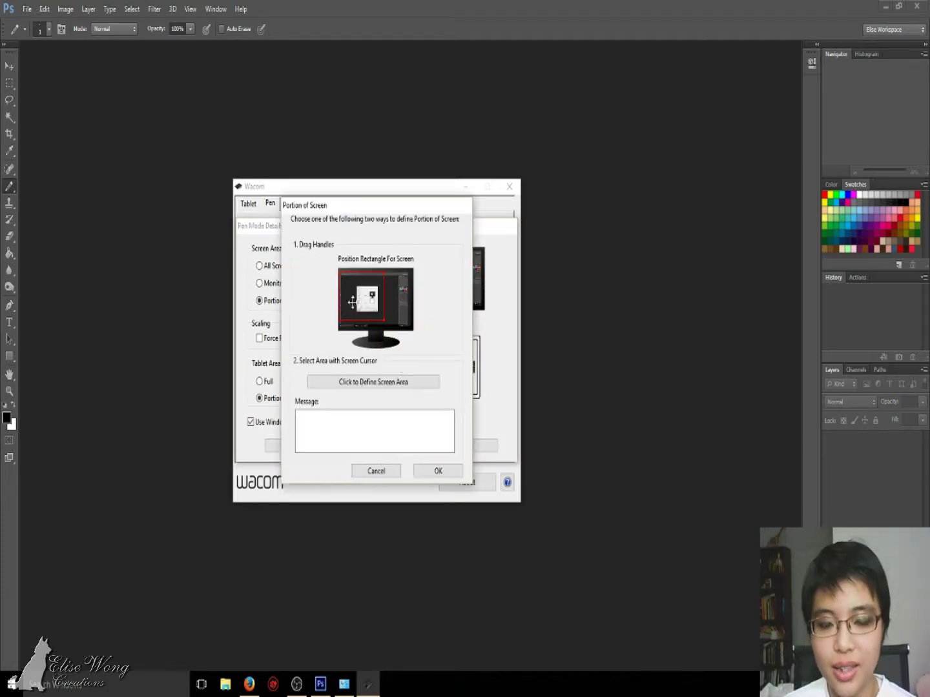
pyautogui.moveTo(382, 319)
pyautogui.mouseDown()
pyautogui.moveTo(375, 309)
pyautogui.moveTo(381, 316)
pyautogui.mouseUp()
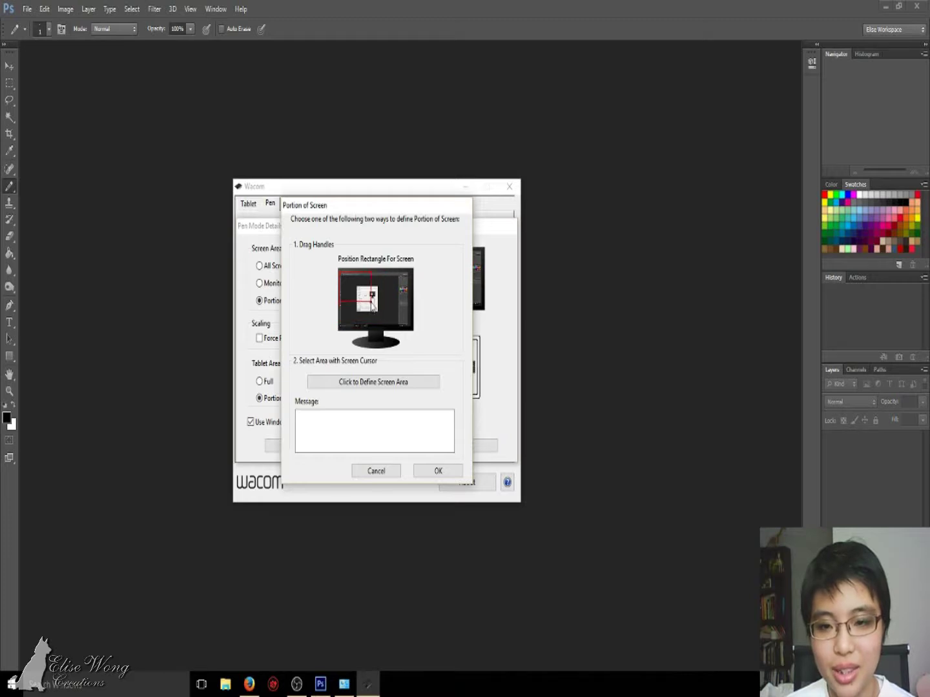
pyautogui.click(439, 471)
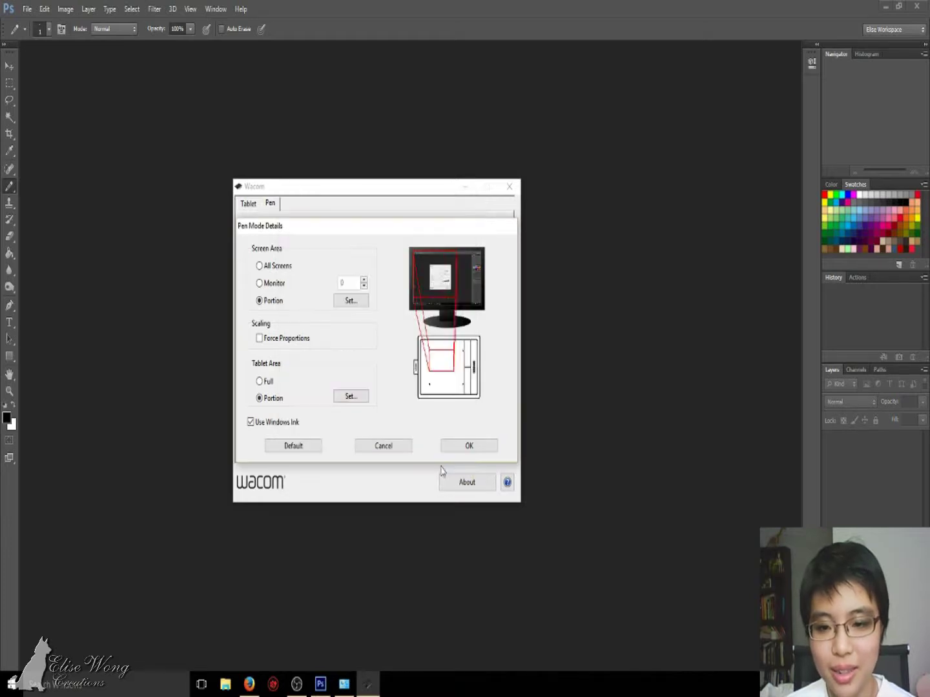
pyautogui.click(468, 445)
pyautogui.click(376, 422)
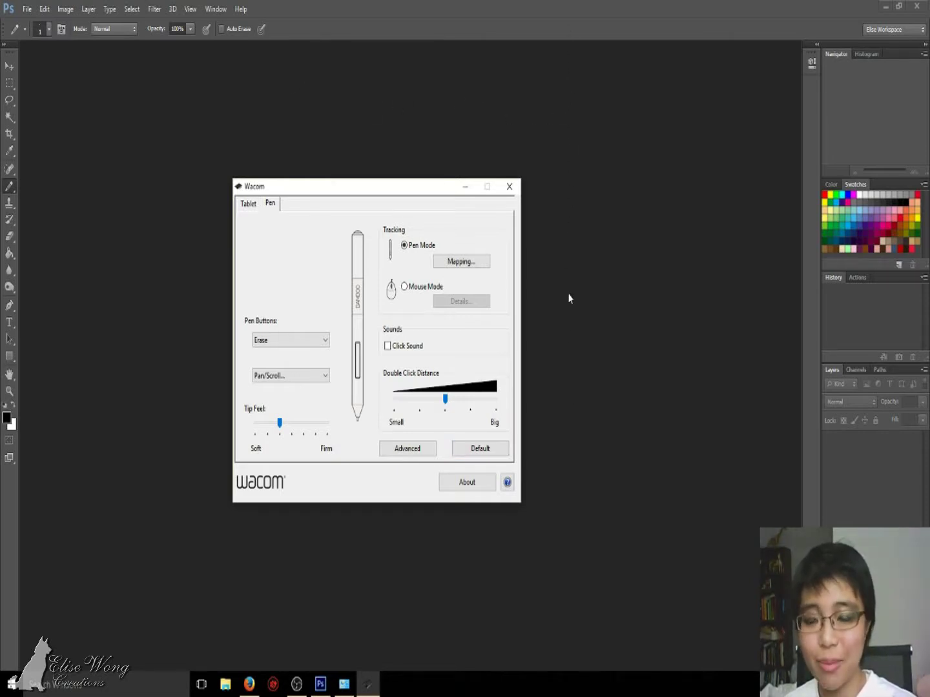
# Try the Force Proportions scaling option in the pen mapping details, leaving it switched off.
pyautogui.click(461, 261)
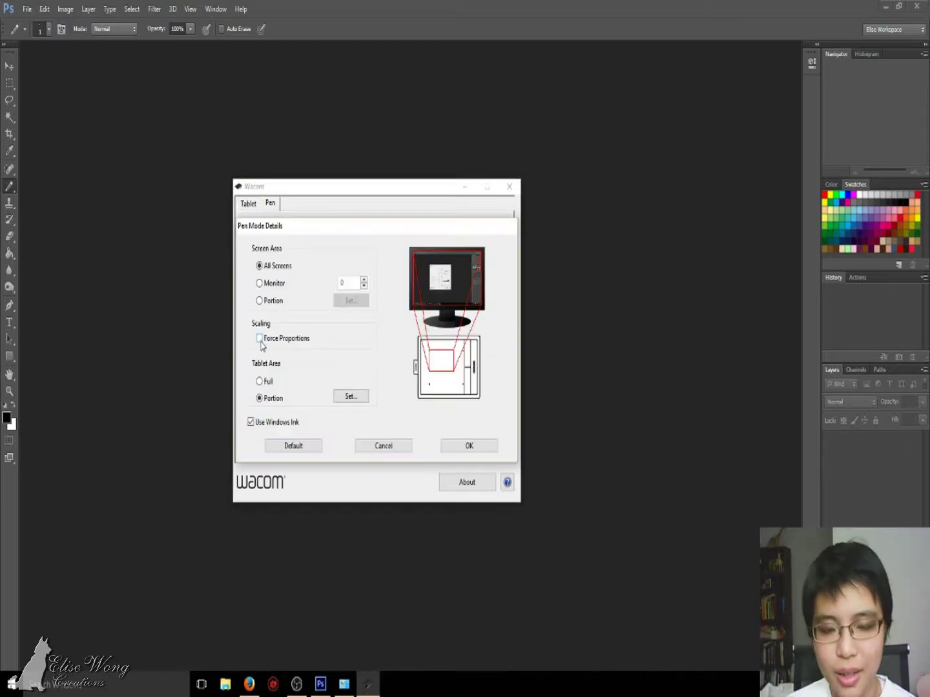
pyautogui.click(259, 338)
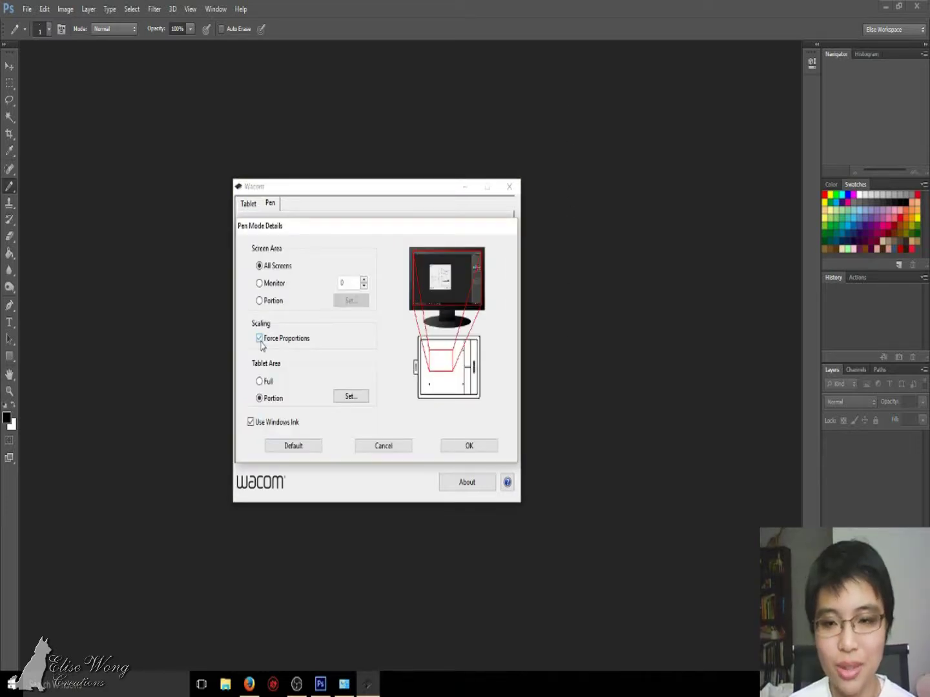
pyautogui.click(259, 343)
pyautogui.click(260, 343)
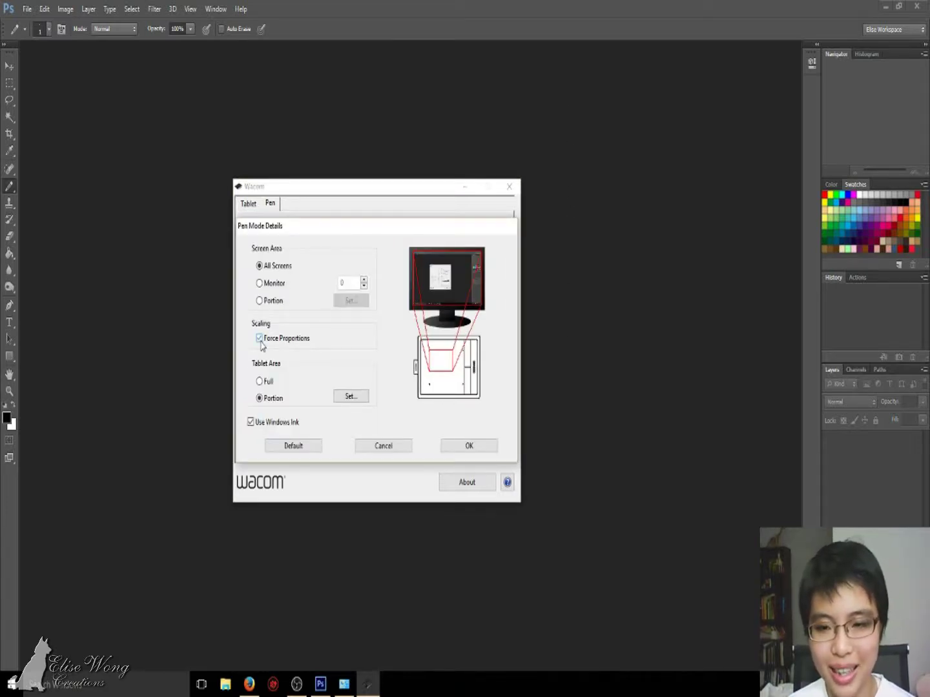
pyautogui.click(260, 343)
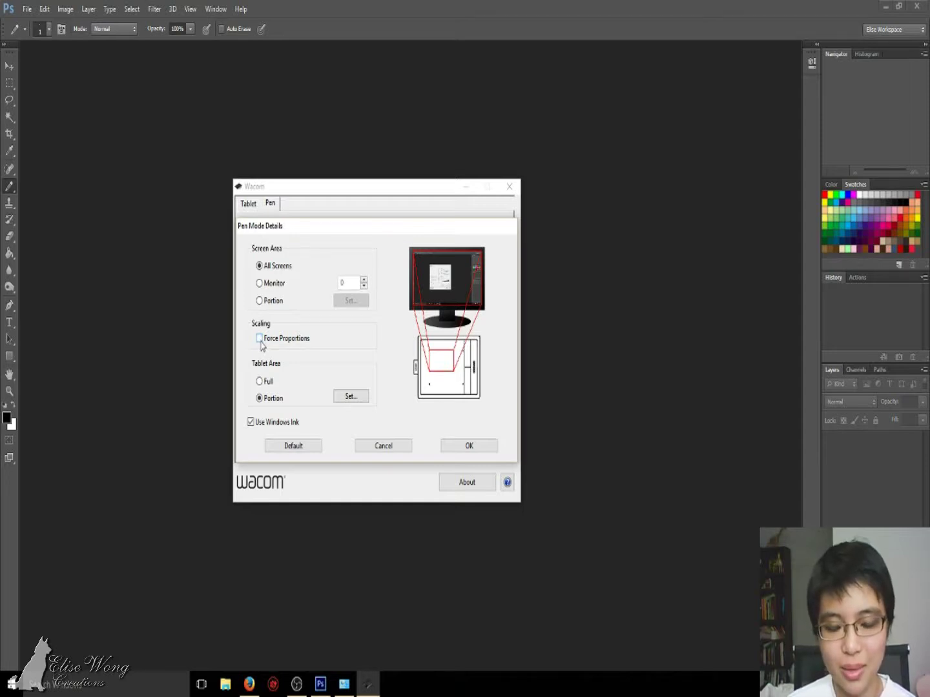
pyautogui.click(260, 342)
pyautogui.click(260, 342)
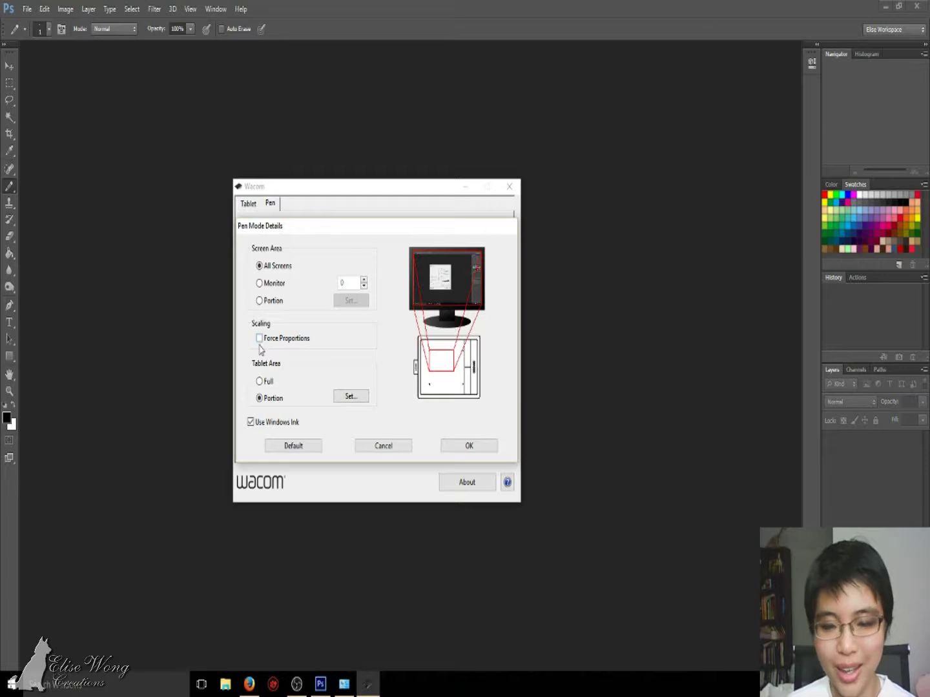
# Try the Full tablet area, then a smaller portion of the tablet surface for the pen mapping.
pyautogui.click(261, 381)
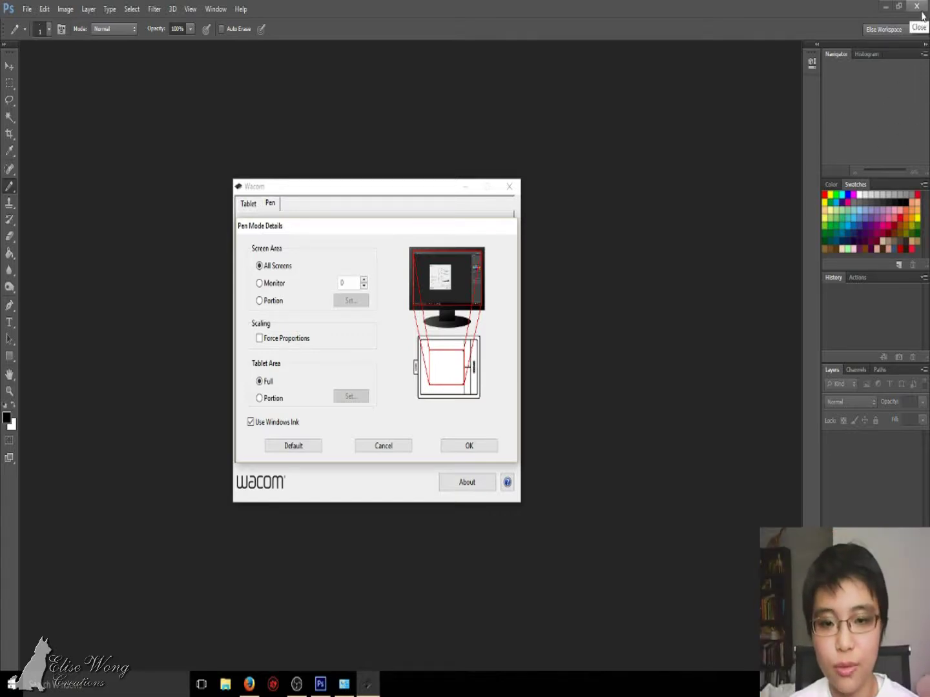
pyautogui.click(268, 398)
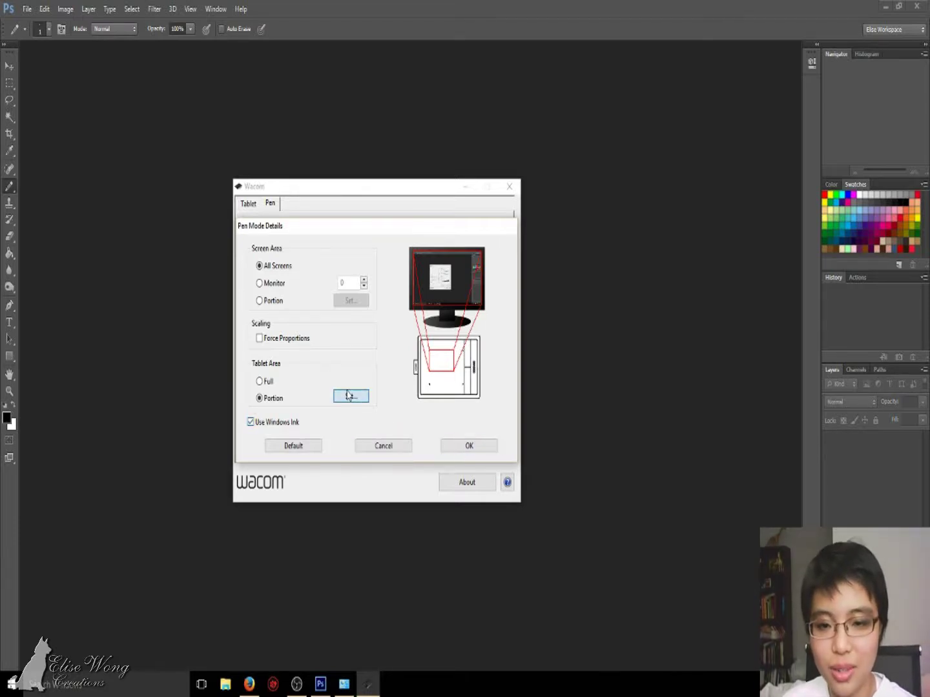
pyautogui.click(350, 396)
pyautogui.moveTo(383, 306); pyautogui.dragTo(376, 302)
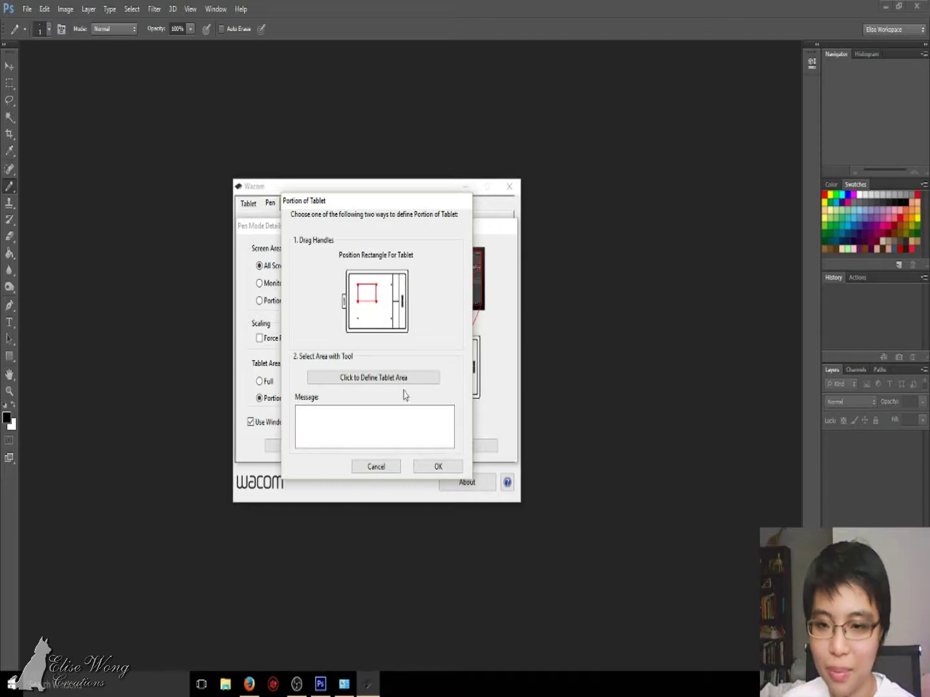
pyautogui.click(439, 466)
pyautogui.click(456, 450)
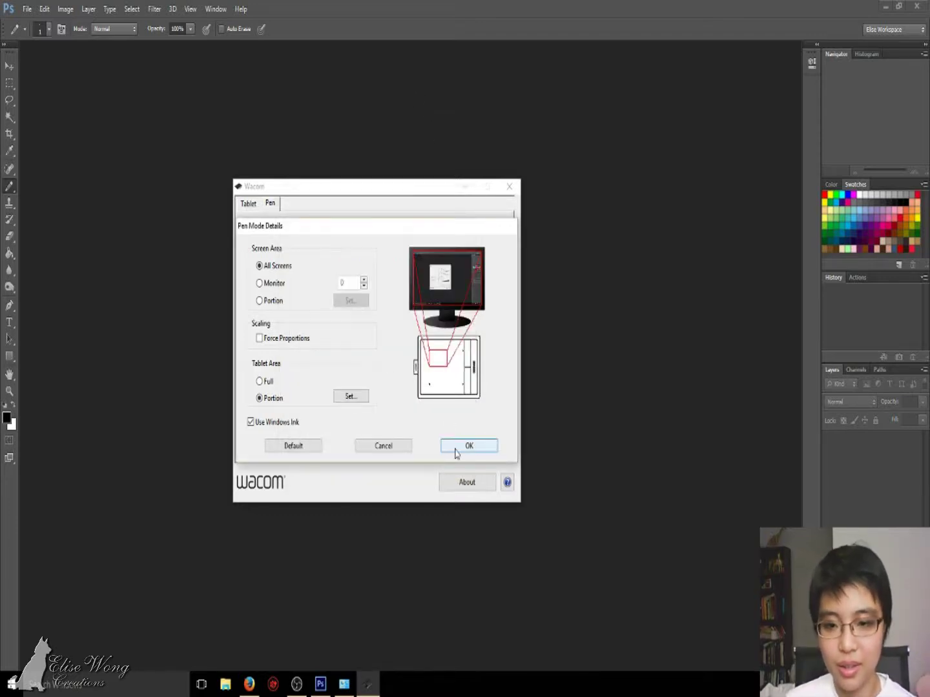
pyautogui.click(378, 424)
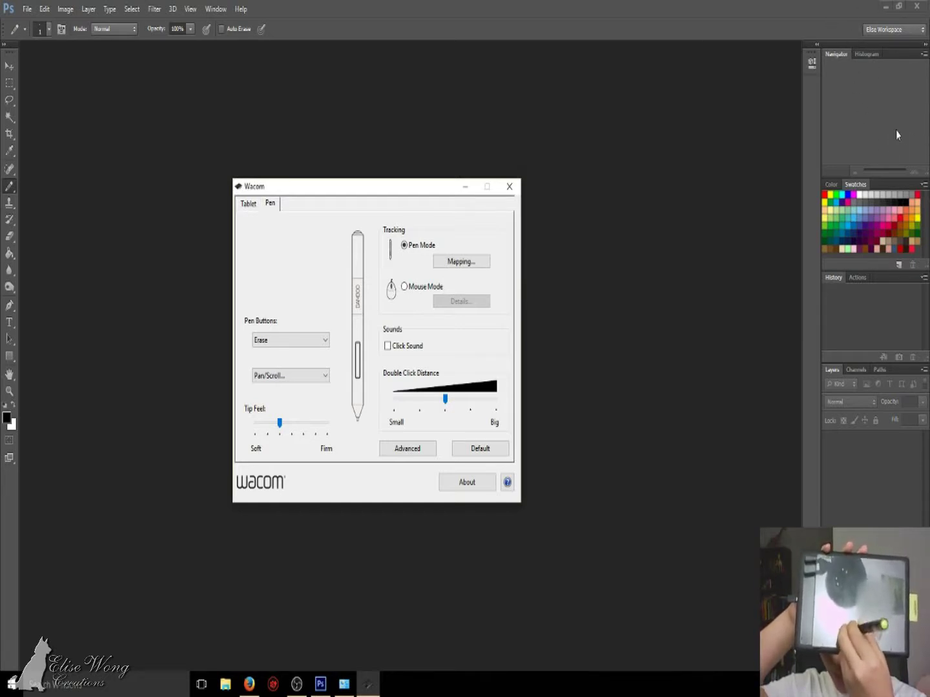
# Close the Wacom tablet settings and return to the empty Photoshop workspace.
pyautogui.click(926, 20)
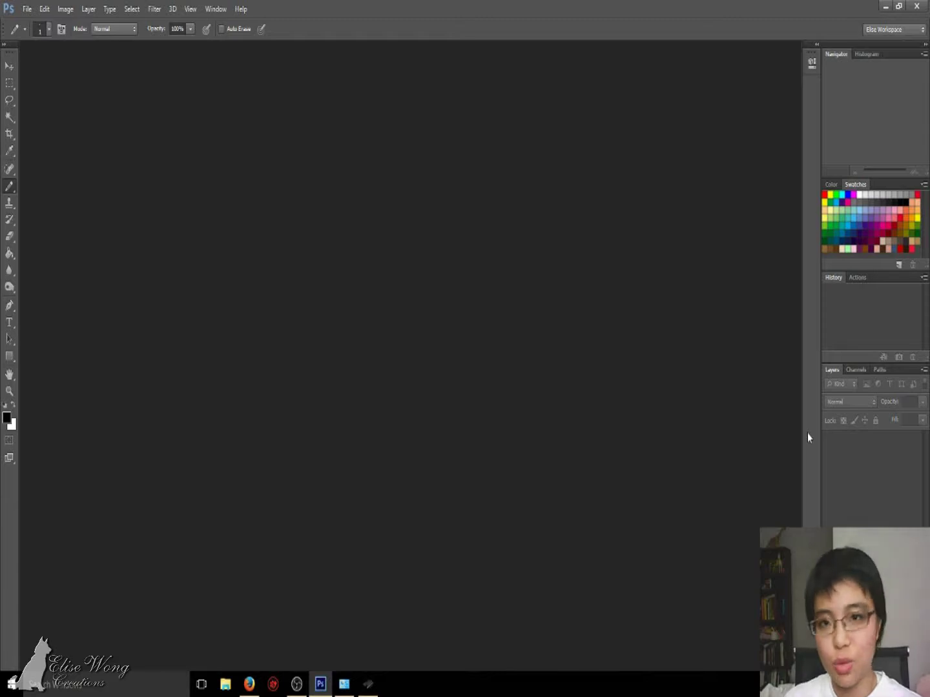
pyautogui.click(377, 685)
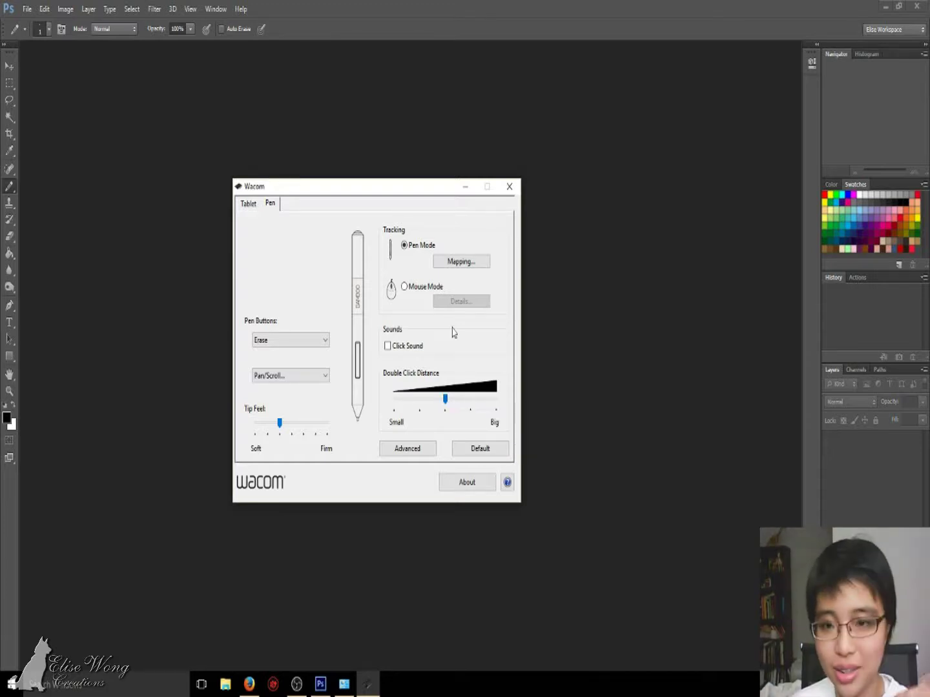
pyautogui.click(510, 189)
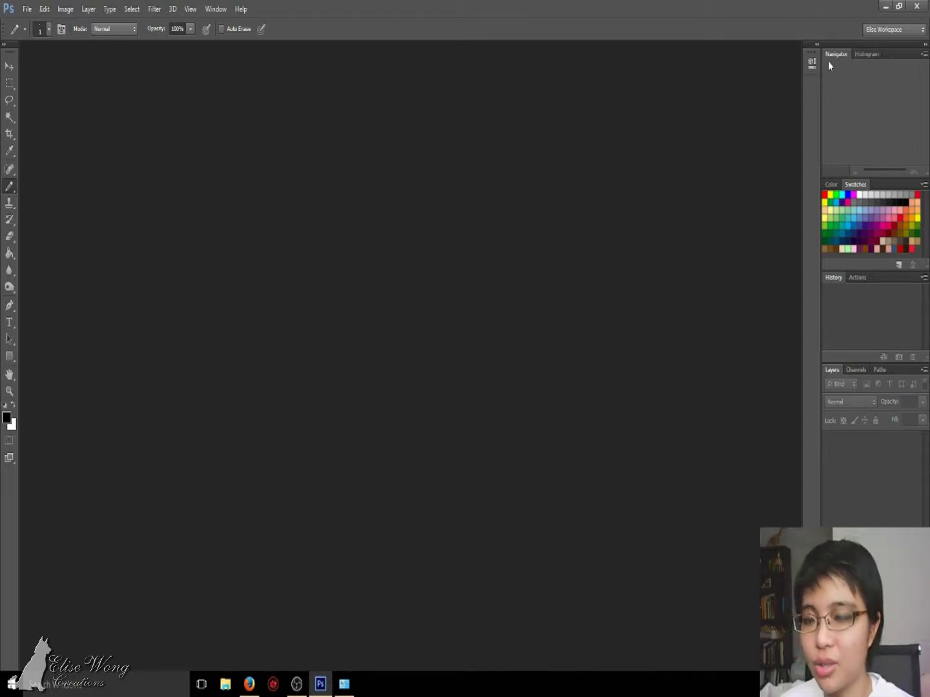
pyautogui.press('e')
pyautogui.click(216, 10)
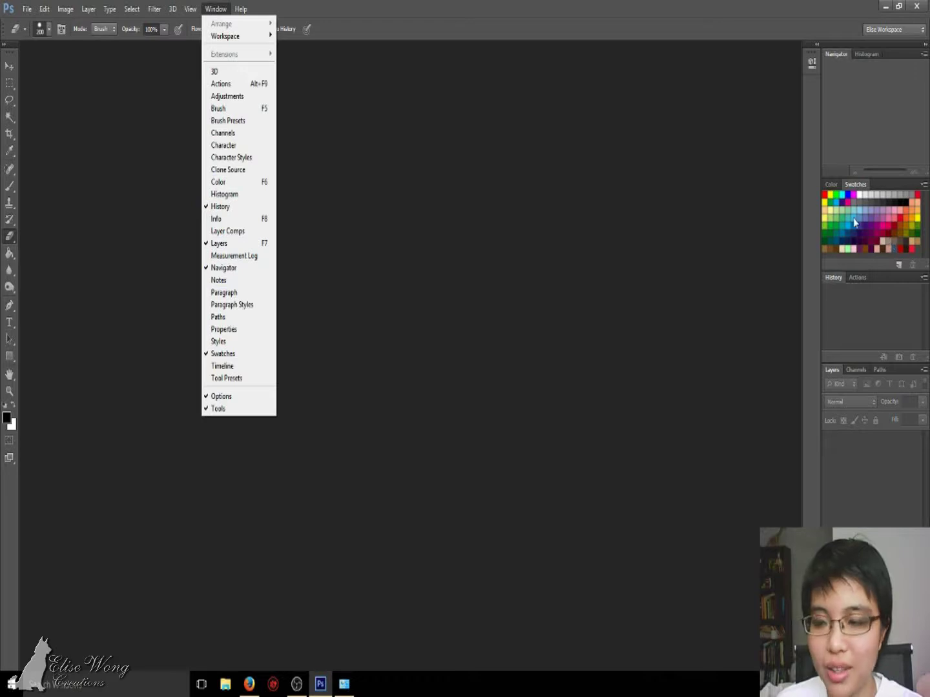
pyautogui.click(822, 318)
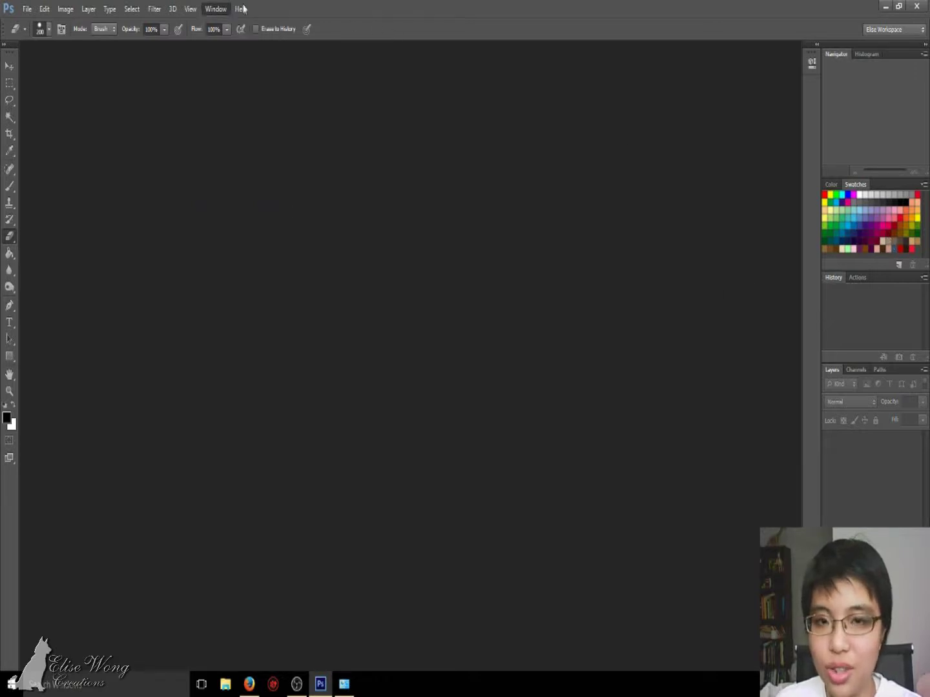
pyautogui.click(215, 8)
pyautogui.click(215, 8)
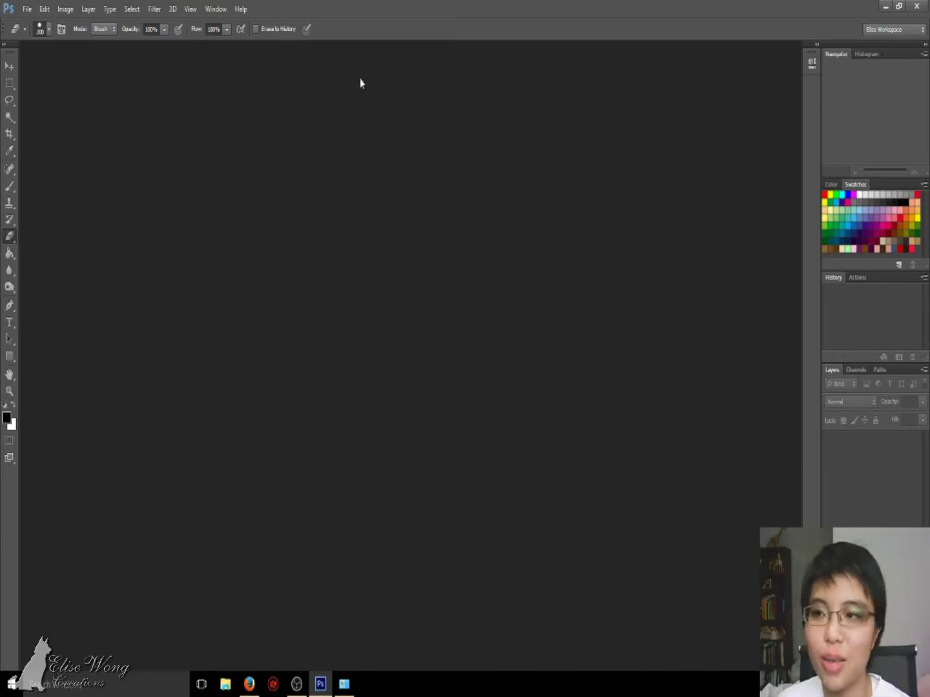
pyautogui.press('b')
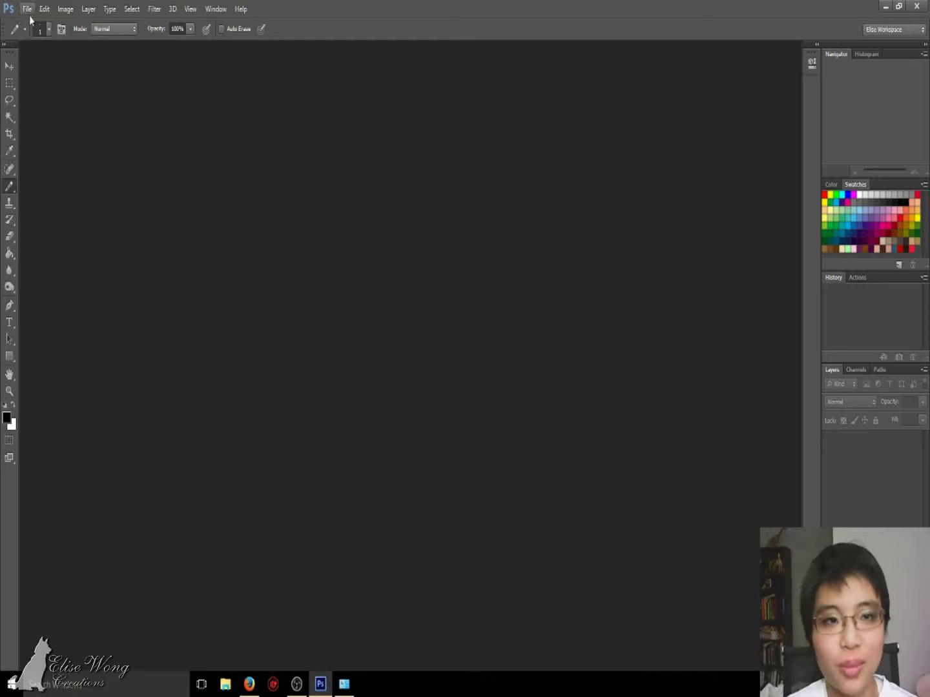
# Open the settings for creating a new document.
pyautogui.click(28, 10)
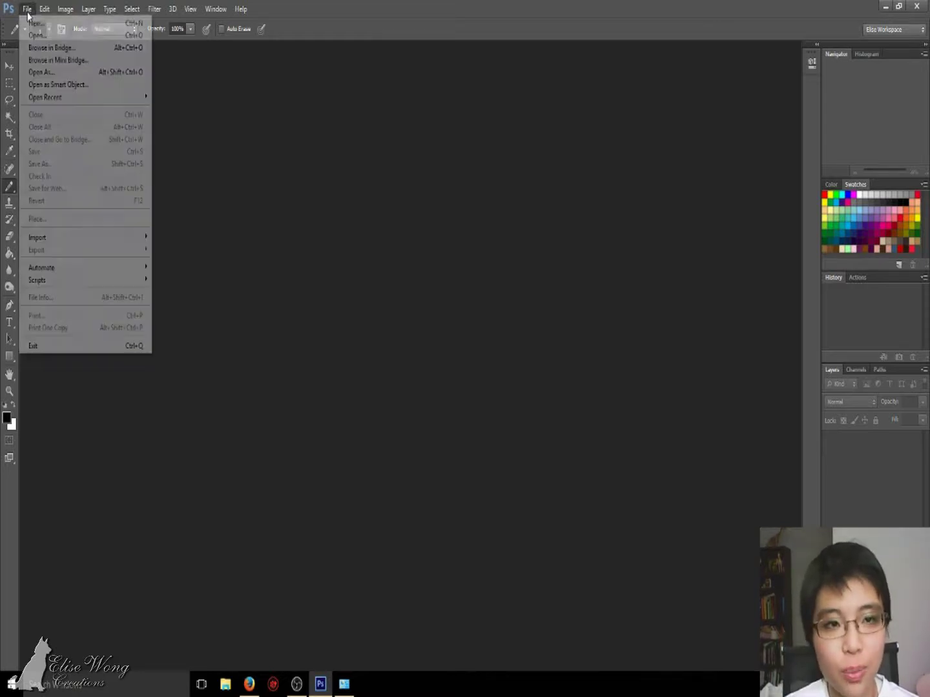
pyautogui.moveTo(43, 9)
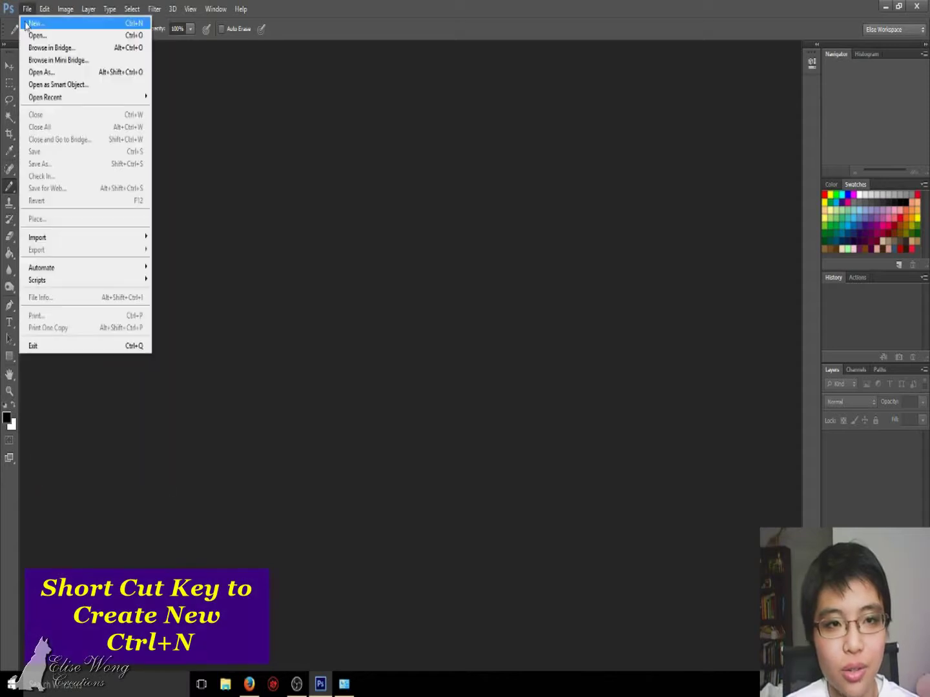
pyautogui.click(121, 27)
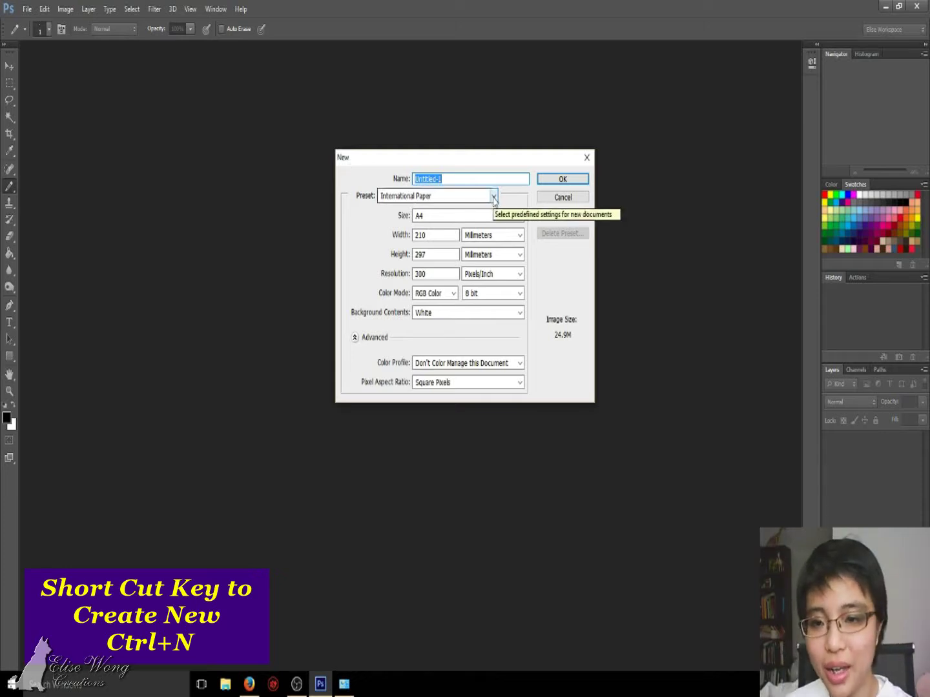
# Try the Default Photoshop Size, U.S. Paper, International Paper and Custom presets for the new document.
pyautogui.click(494, 197)
pyautogui.click(494, 197)
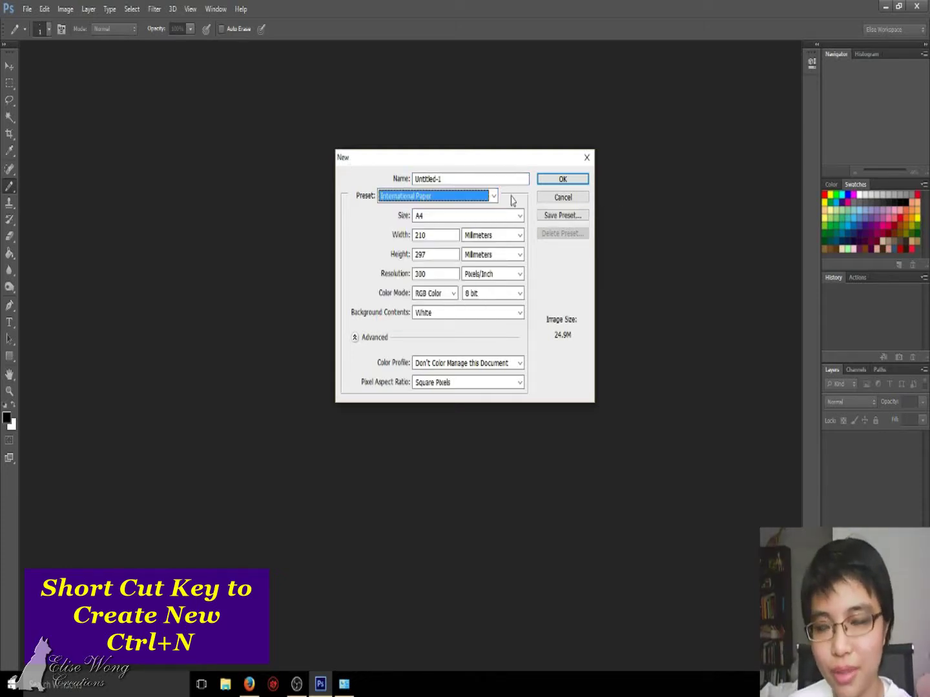
pyautogui.click(495, 197)
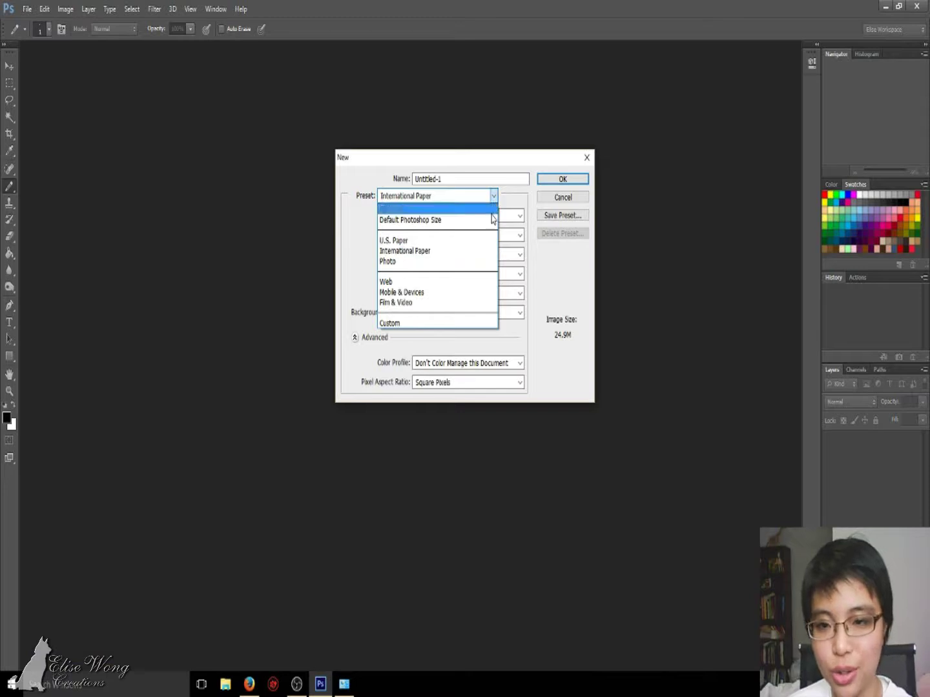
pyautogui.click(491, 221)
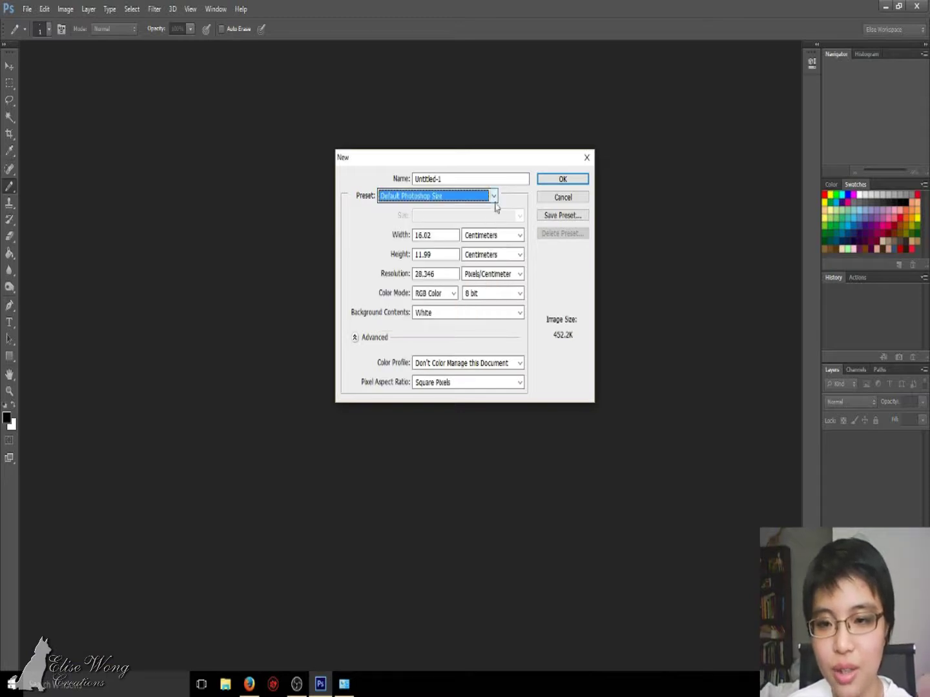
pyautogui.click(494, 200)
pyautogui.click(483, 240)
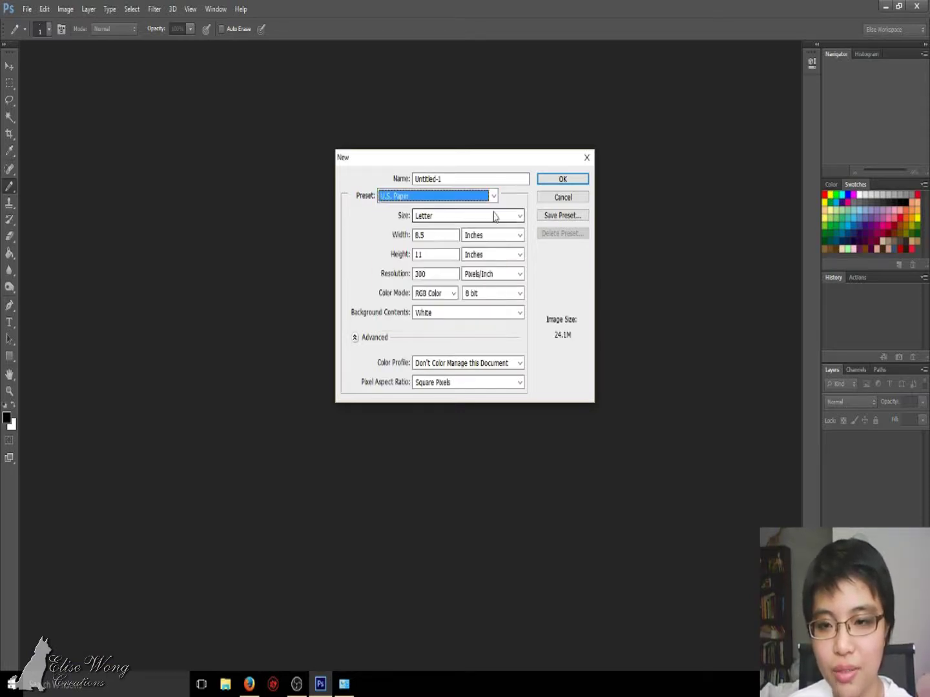
pyautogui.click(494, 195)
pyautogui.click(471, 253)
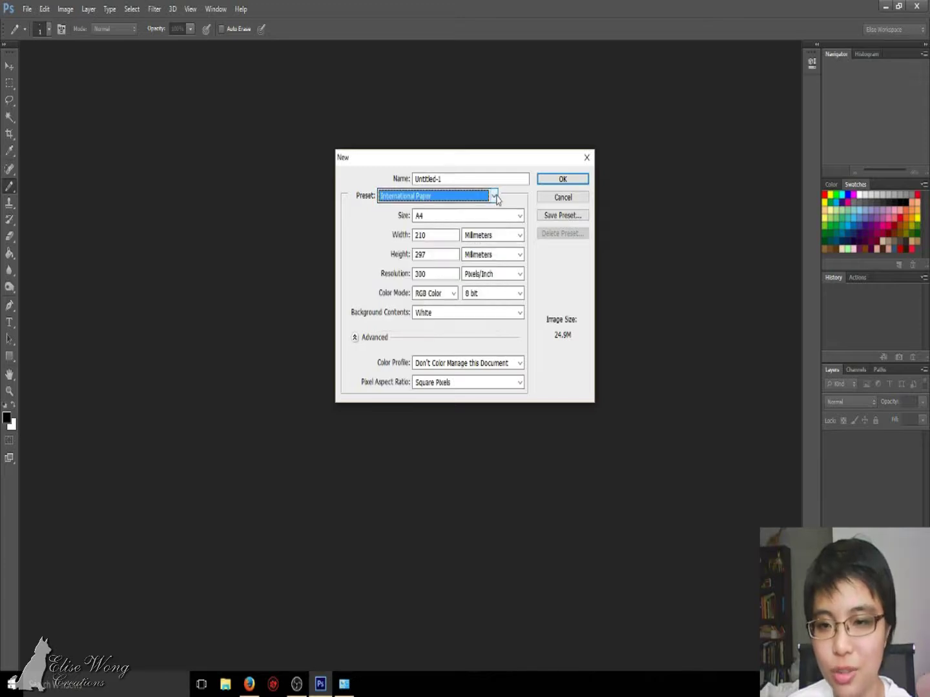
pyautogui.click(494, 196)
pyautogui.click(475, 271)
pyautogui.click(494, 195)
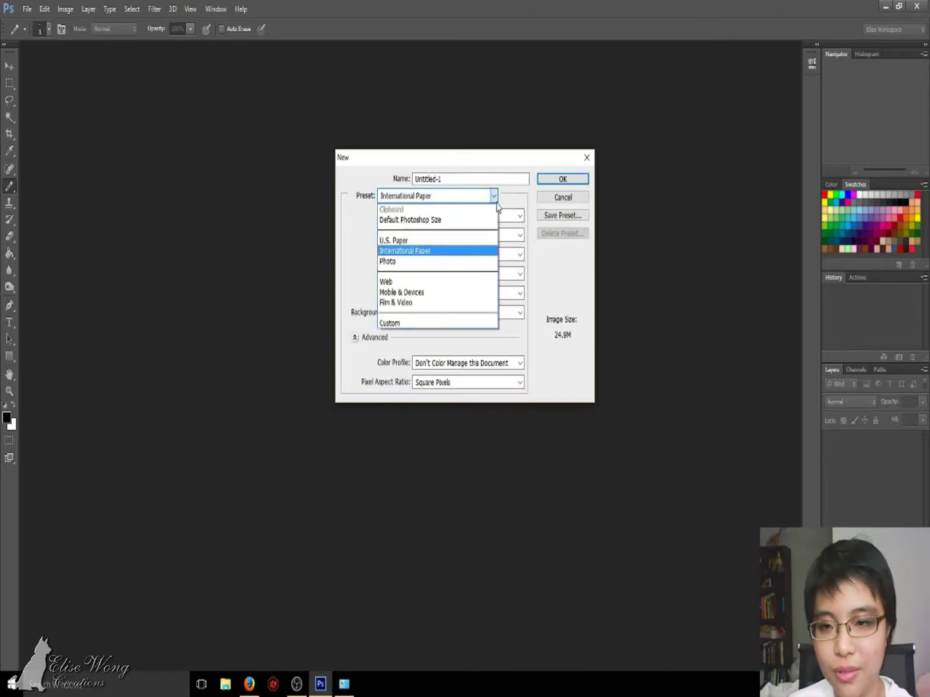
pyautogui.click(459, 323)
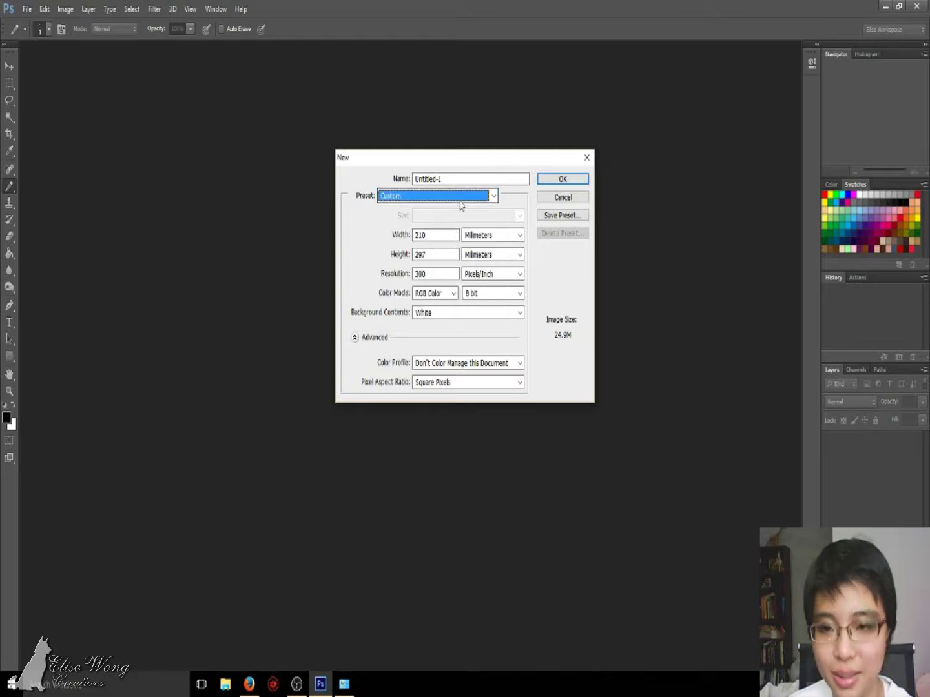
# Create the document with the International Paper preset in A4 size, 300 pixels/inch, RGB Color and a white background.
pyautogui.click(492, 195)
pyautogui.click(471, 252)
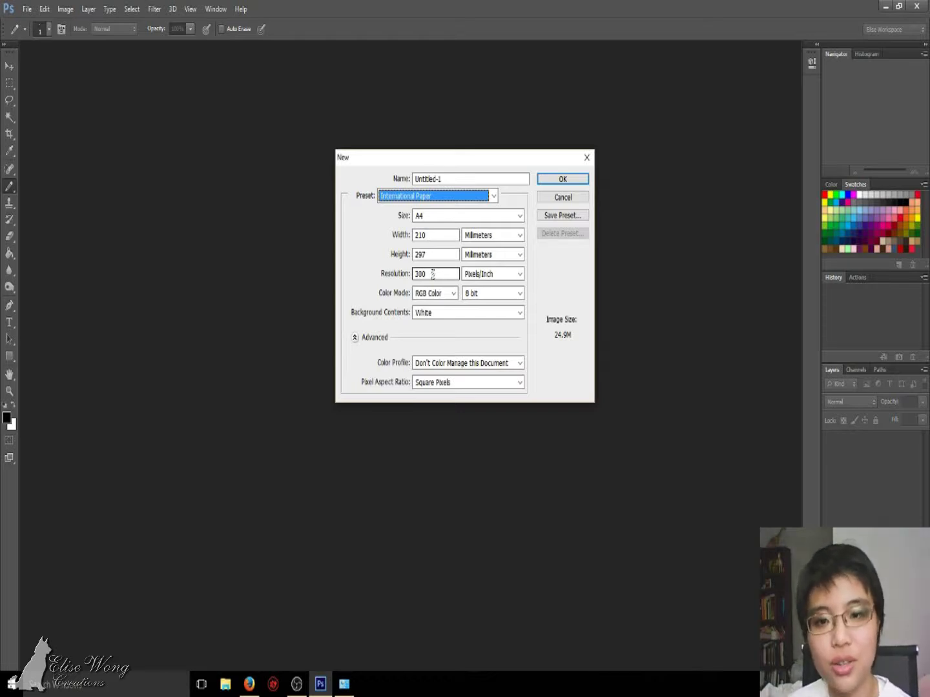
pyautogui.click(562, 180)
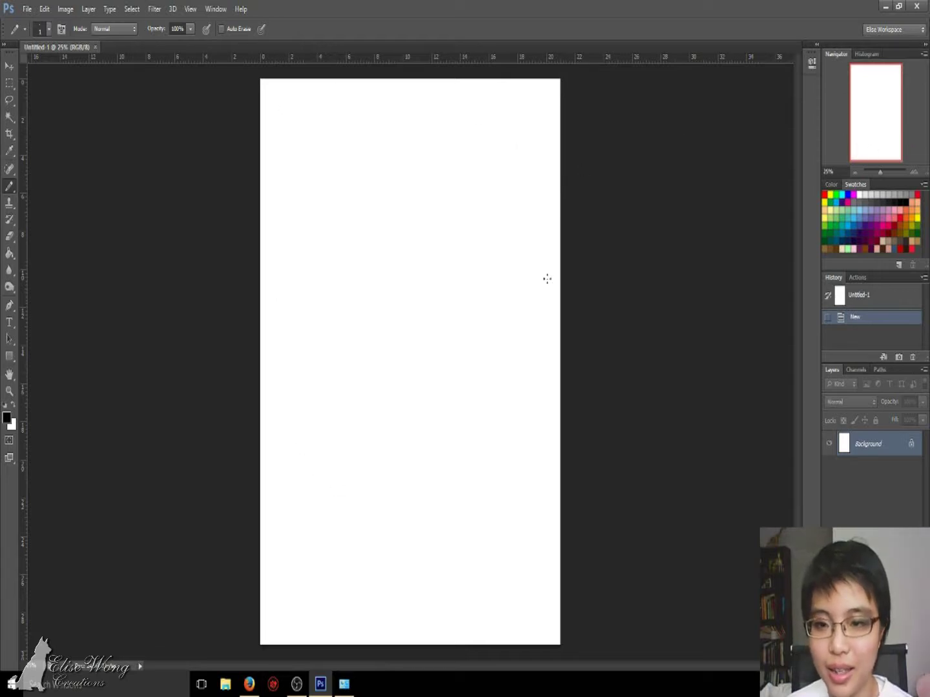
# Zoom the blank canvas in to 50%, fit it to the screen, zoom well out and fit it again.
pyautogui.hotkey('ctrl', '+')
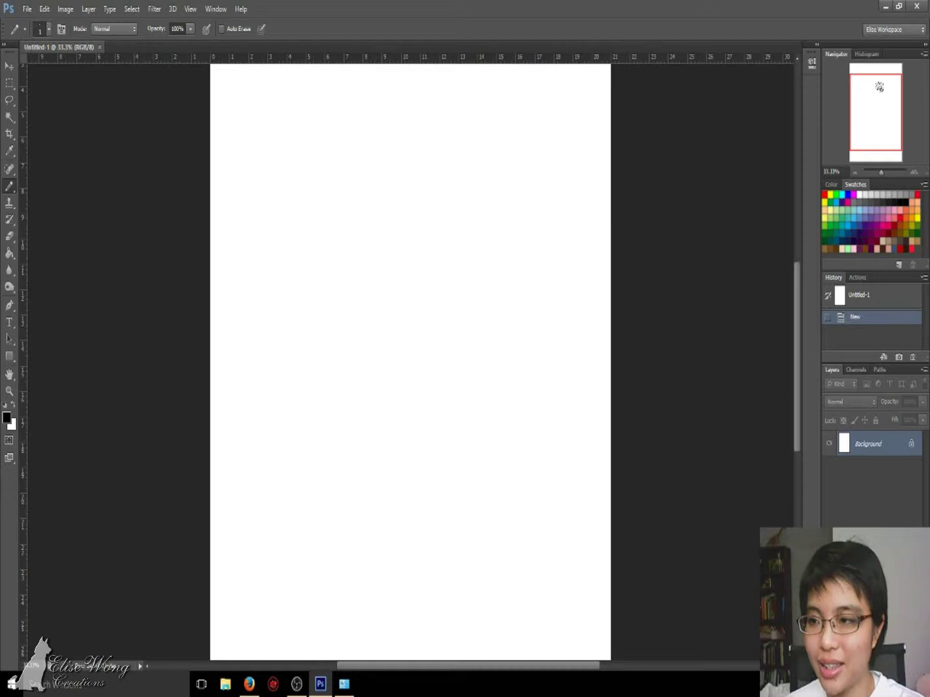
pyautogui.hotkey('ctrl', '+')
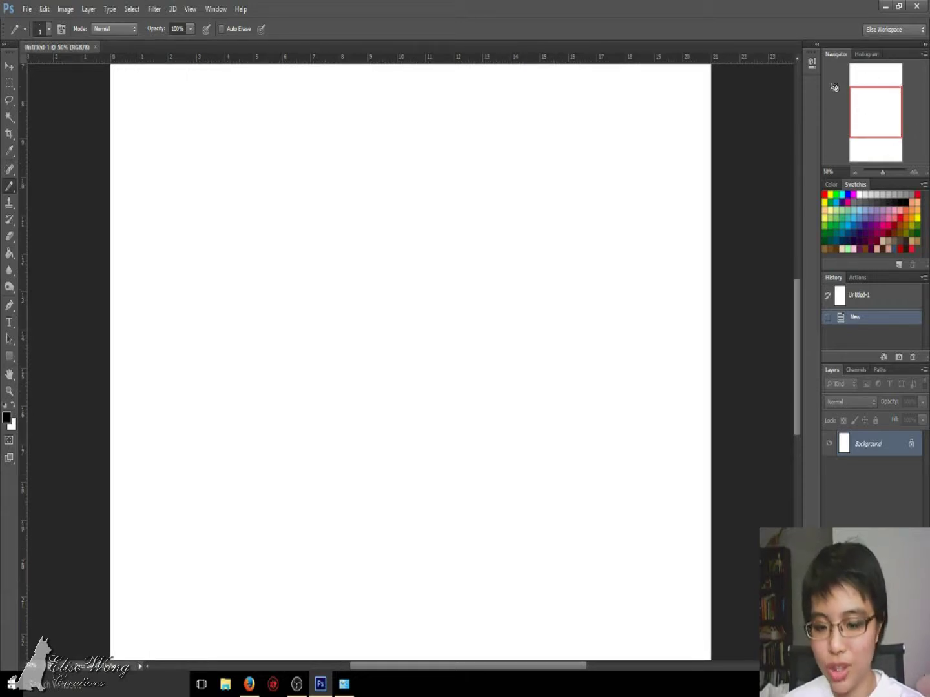
pyautogui.hotkey('ctrl', '0')
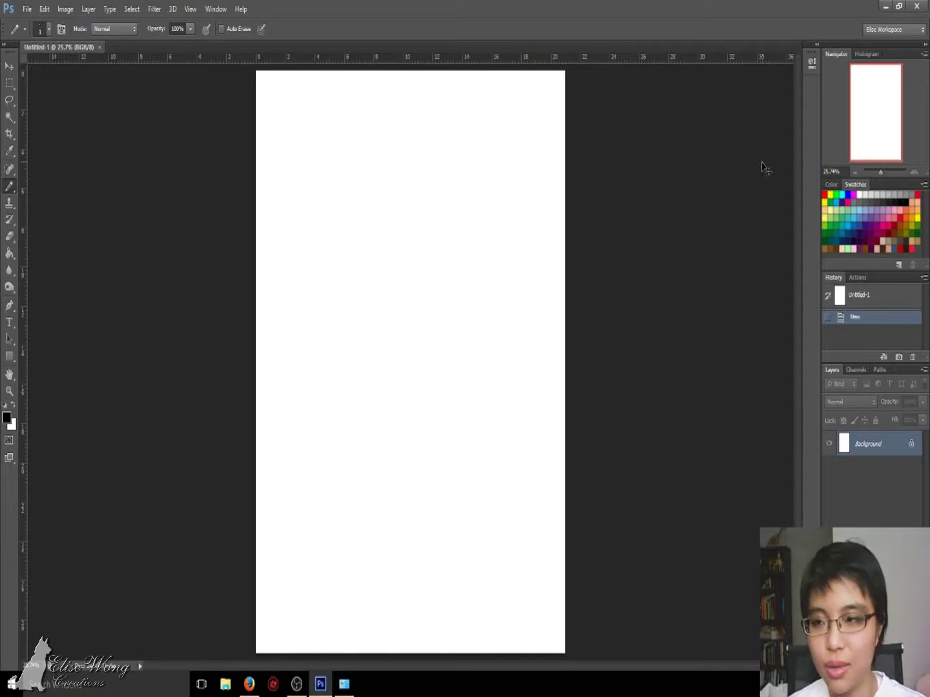
pyautogui.hotkey('ctrl', '-')
pyautogui.hotkey('ctrl', '-')
pyautogui.hotkey('ctrl', '-')
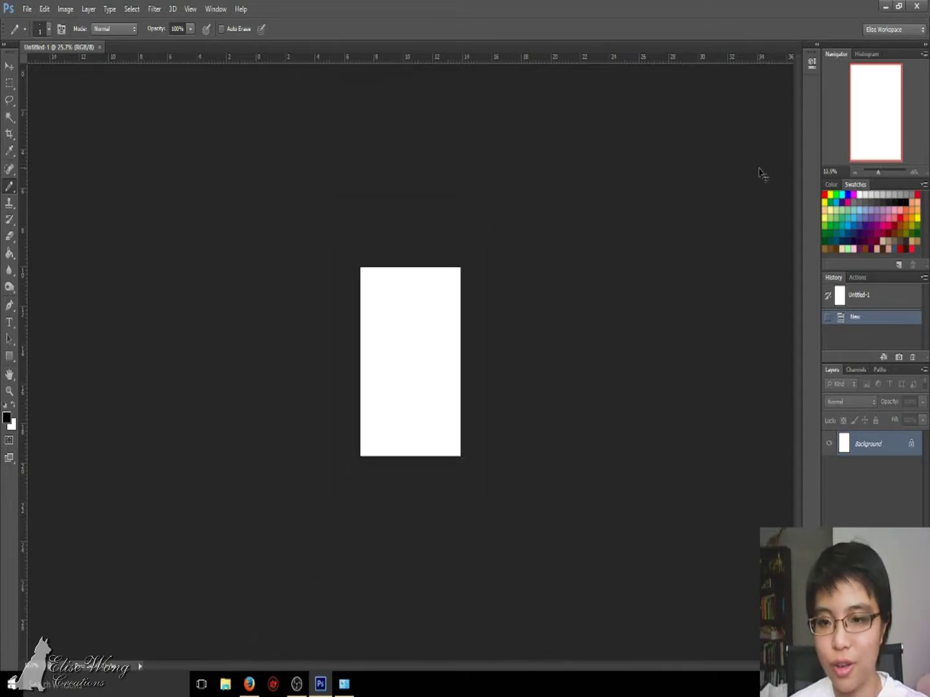
pyautogui.hotkey('ctrl', '0')
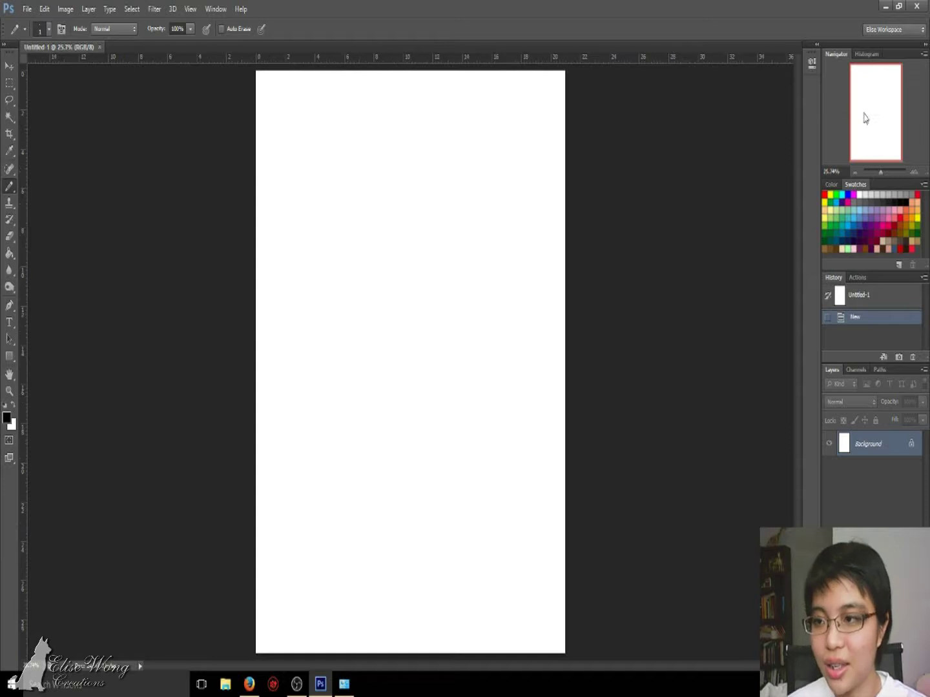
# Zoom in on the canvas to 50% with the Zoom tool, and zoom back out with the same tool.
pyautogui.hotkey('ctrl', '-')
pyautogui.press('o')
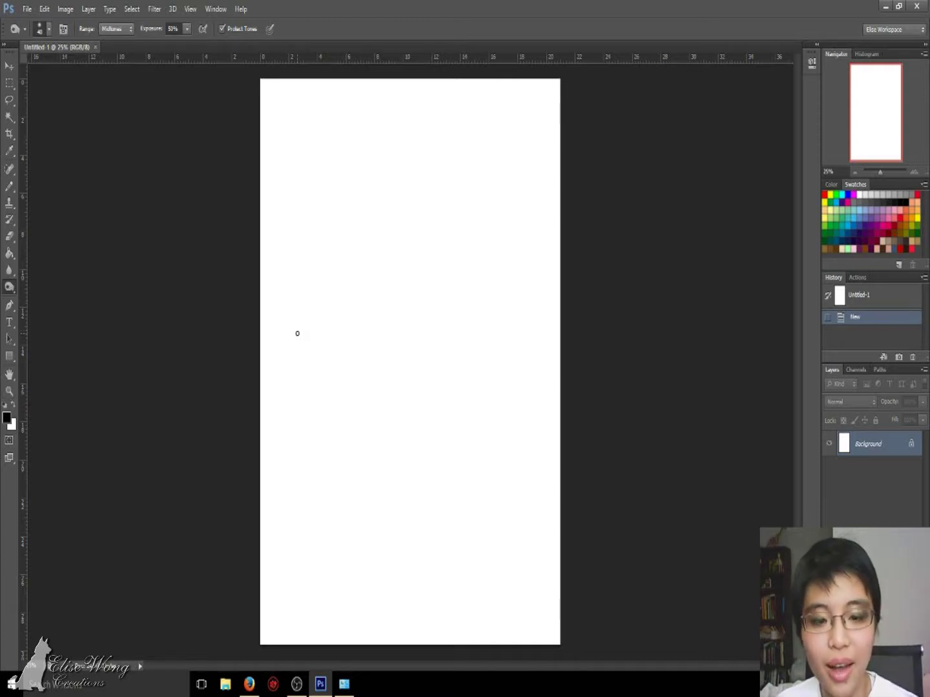
pyautogui.press('z')
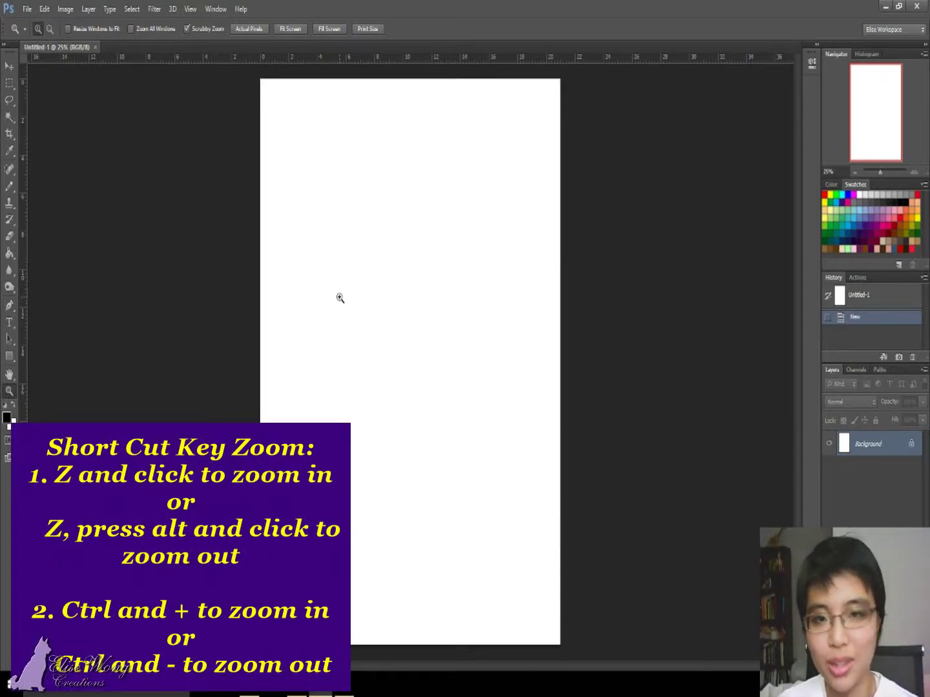
pyautogui.click(340, 298)
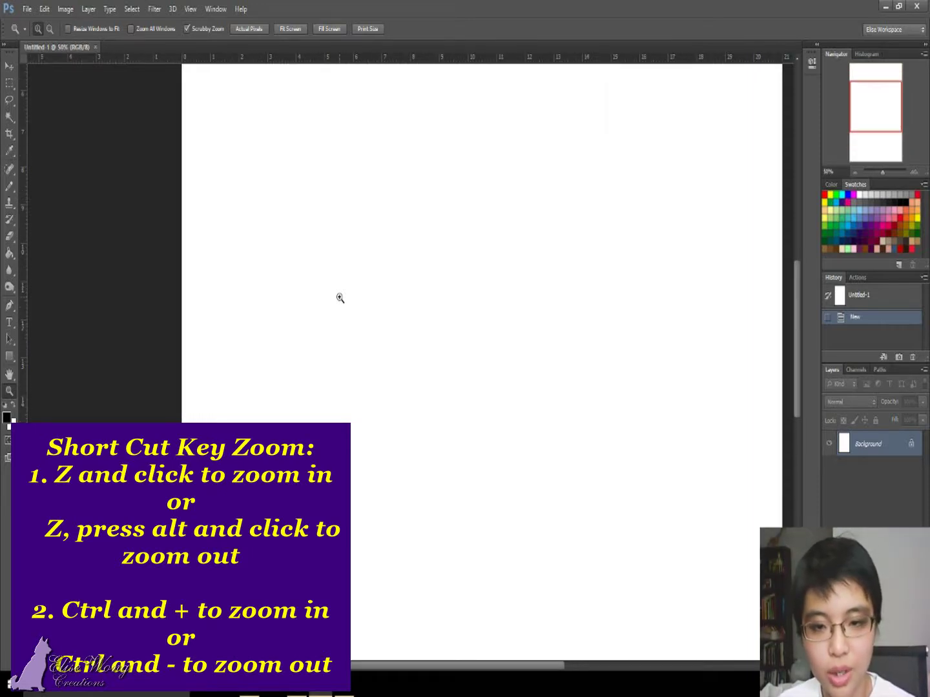
pyautogui.press('alt')
pyautogui.keyDown('alt'); pyautogui.click(340, 298); pyautogui.keyUp('alt')
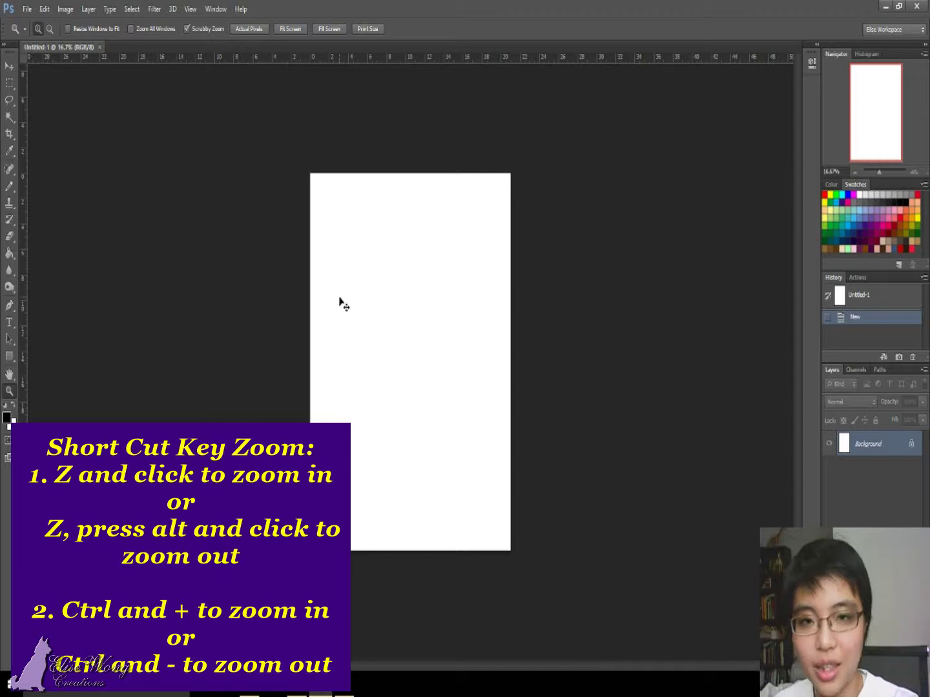
# Zoom the canvas stepwise in to 50% and back out to 16.67% without using the Zoom tool.
pyautogui.hotkey('ctrl', '+')
pyautogui.hotkey('ctrl', '+')
pyautogui.hotkey('ctrl', '+')
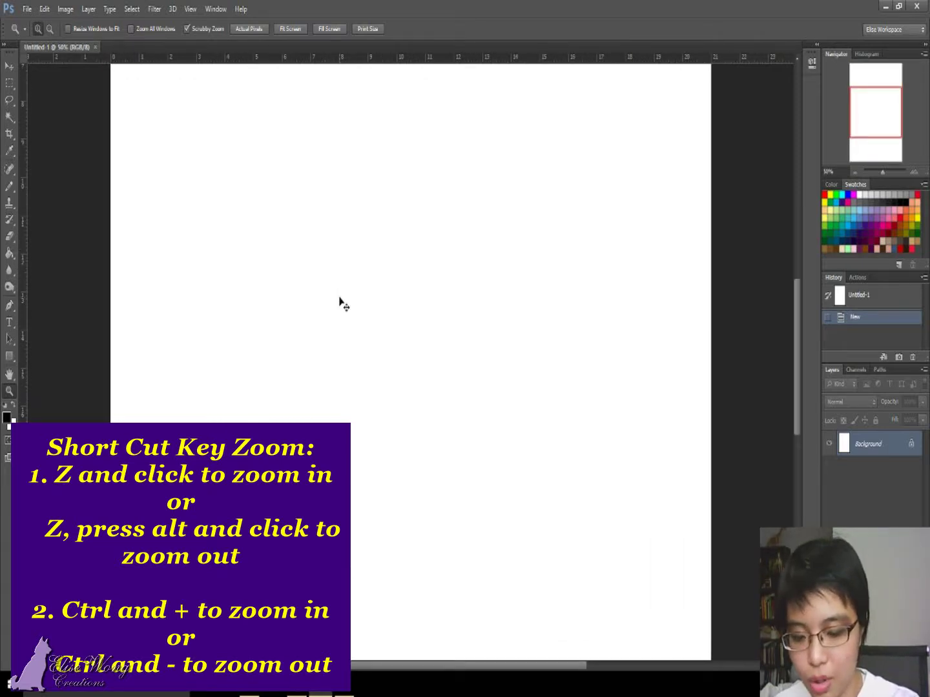
pyautogui.hotkey('ctrl', '-')
pyautogui.hotkey('ctrl', '-')
pyautogui.hotkey('ctrl', '-')
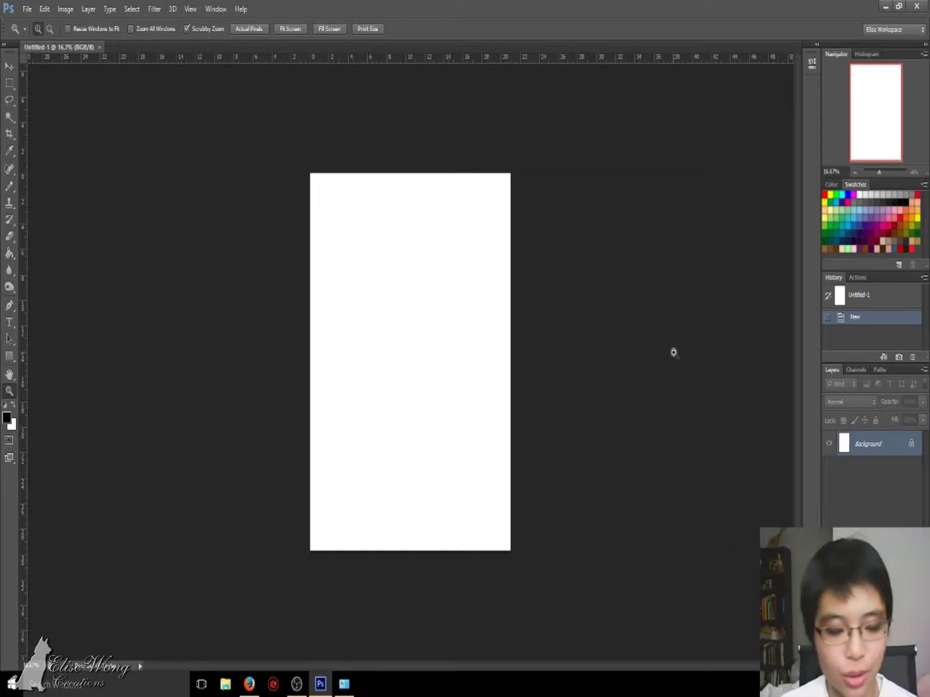
# Add a new layer named blablabla and paint one large S-shaped brush stroke on it near the middle of the page.
pyautogui.hotkey('ctrl', 'shift', 'n')
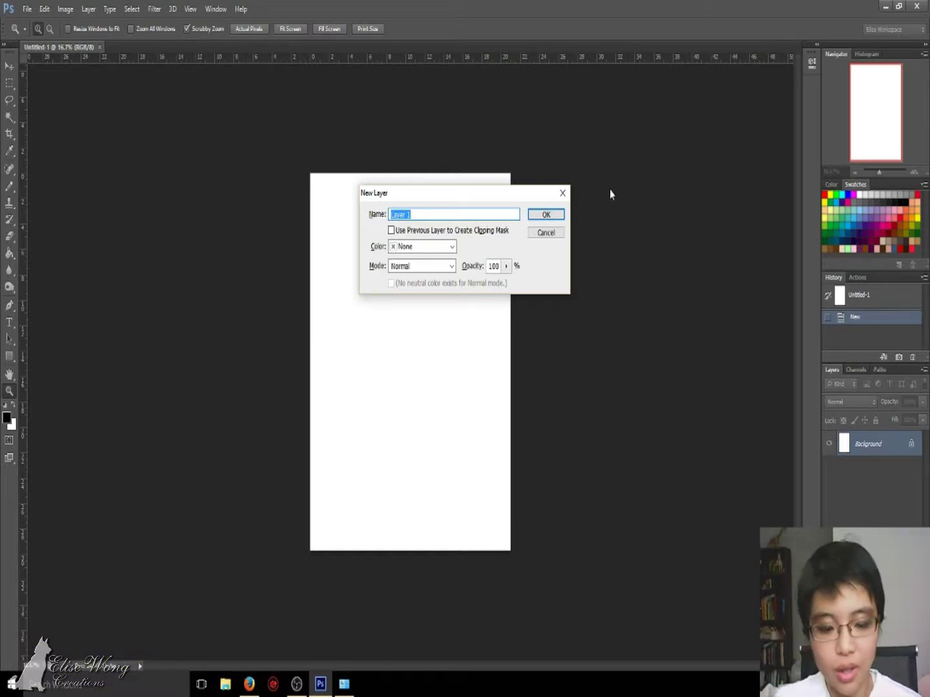
pyautogui.write('blablabla')
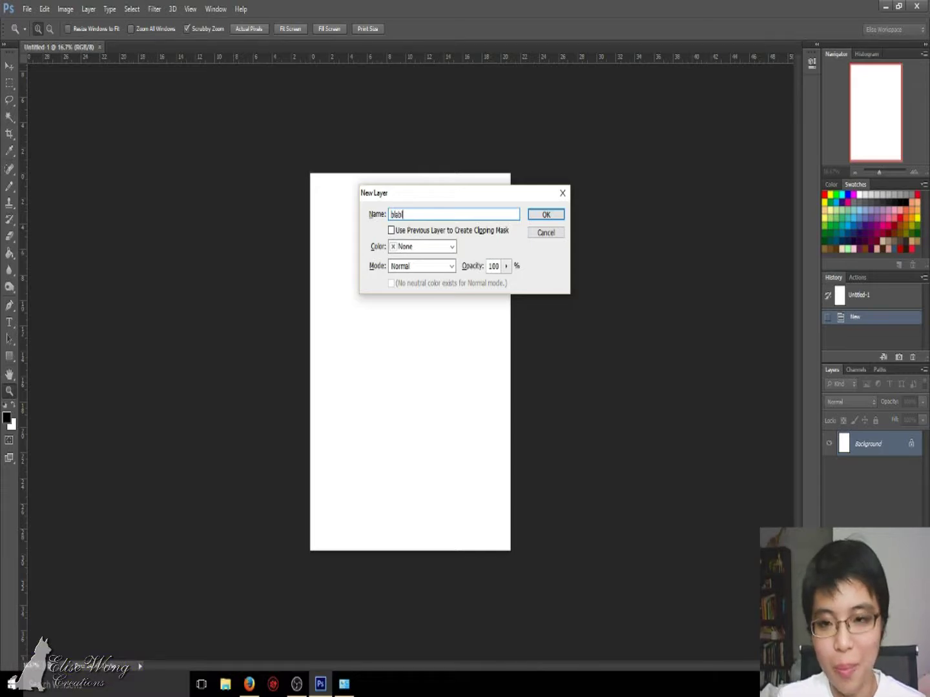
pyautogui.press('Return')
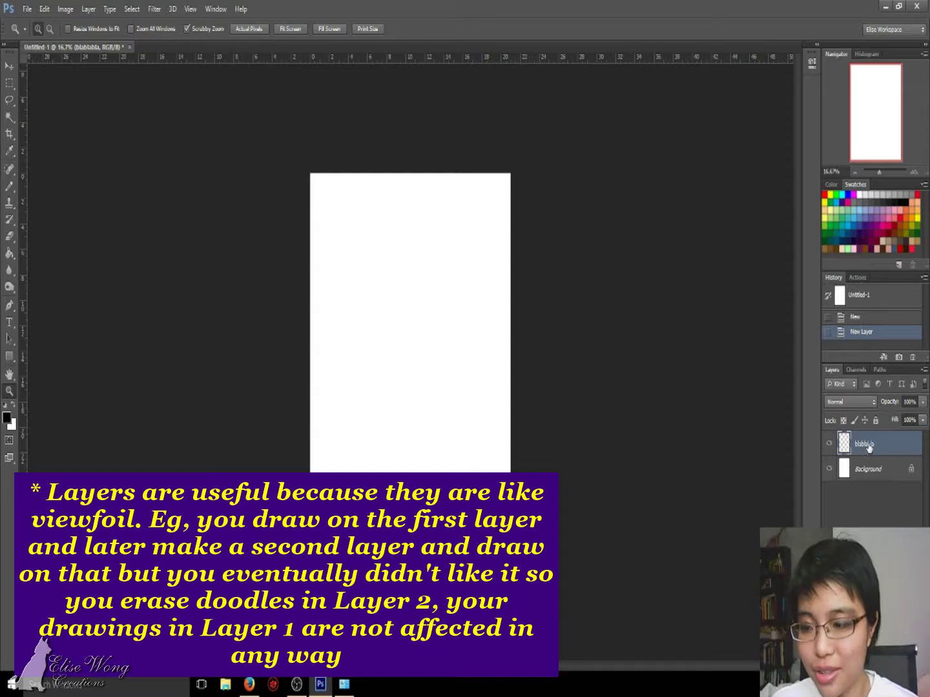
pyautogui.press('b')
pyautogui.moveTo(443, 246)
pyautogui.mouseDown()
pyautogui.moveTo(404, 304)
pyautogui.moveTo(389, 391)
pyautogui.mouseUp()
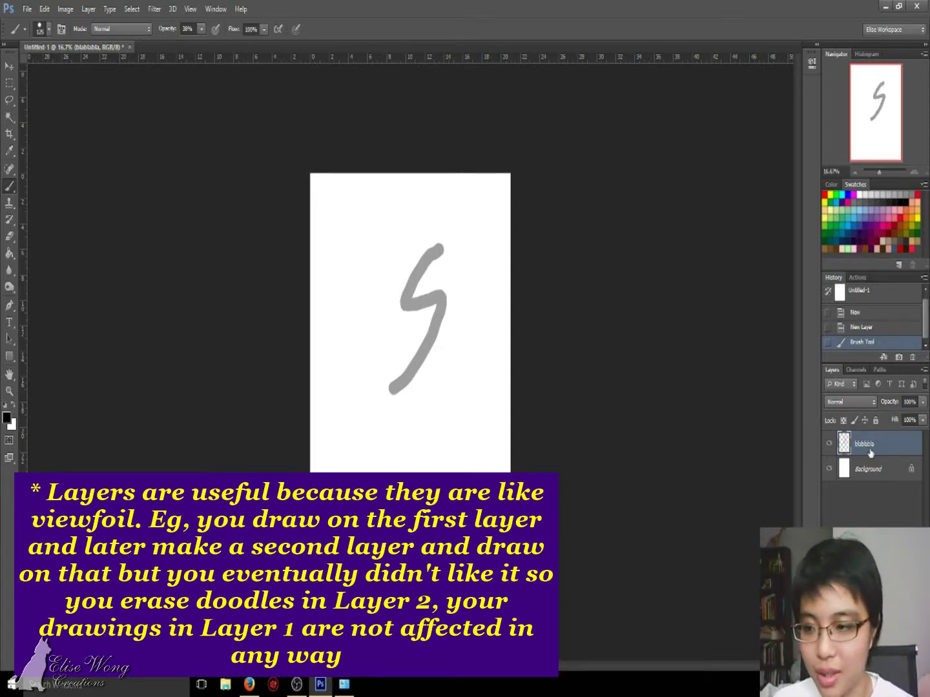
# Try combining the blablabla and Background layers with Merge Layers and with Merge Down, reverting to the brush stroke state after each.
pyautogui.keyDown('shift'); pyautogui.click(871, 469); pyautogui.keyUp('shift')
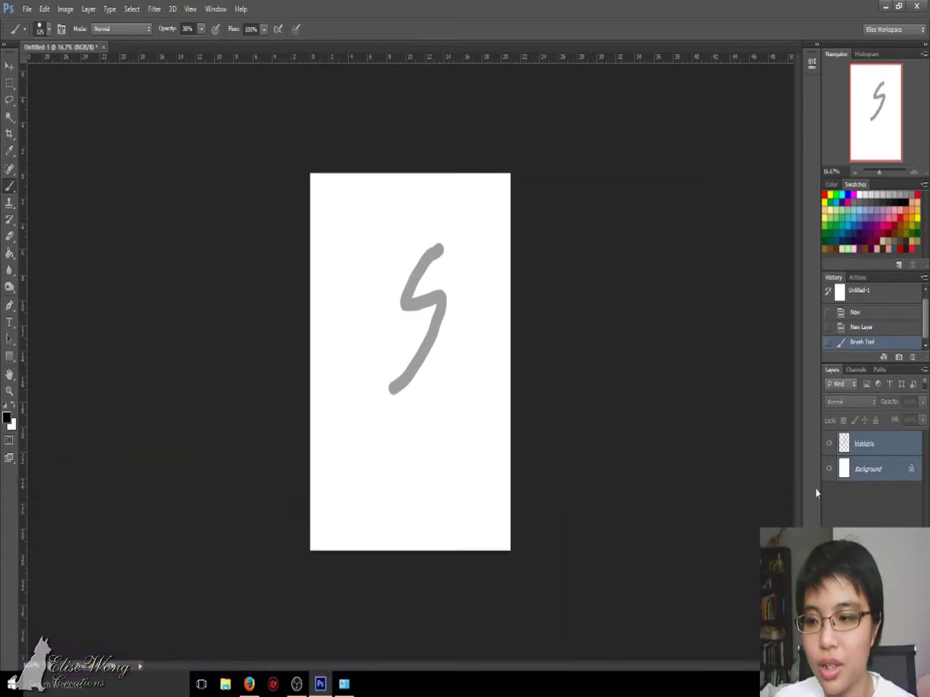
pyautogui.rightClick(869, 446)
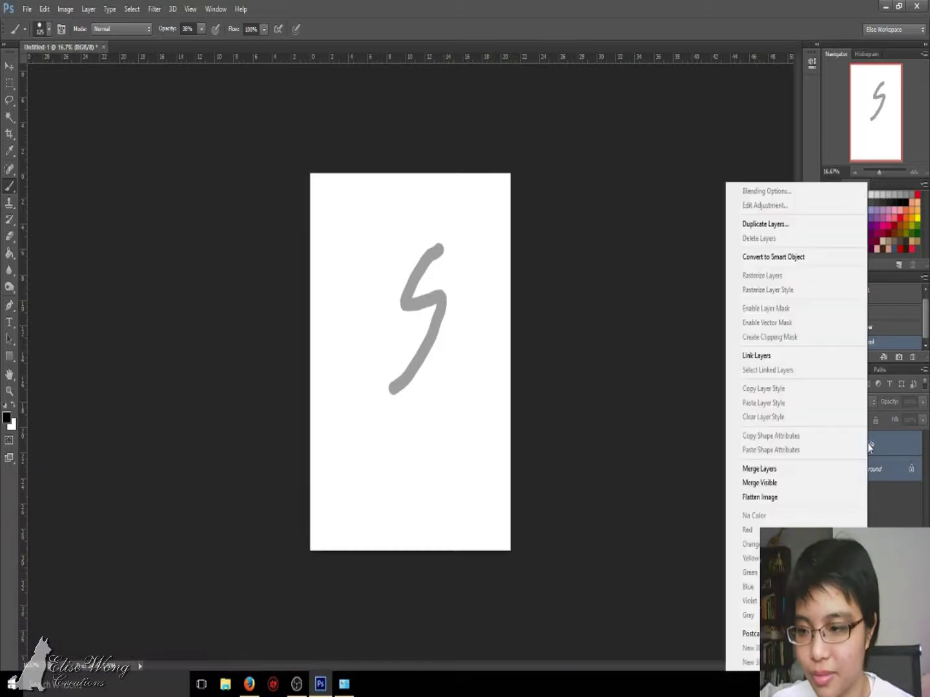
pyautogui.click(780, 473)
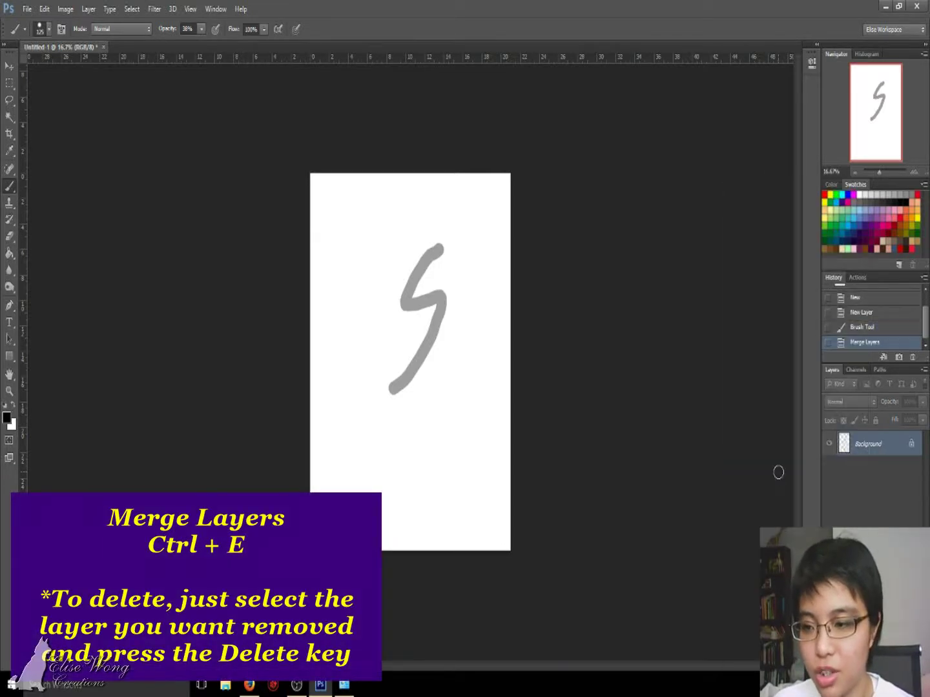
pyautogui.click(863, 328)
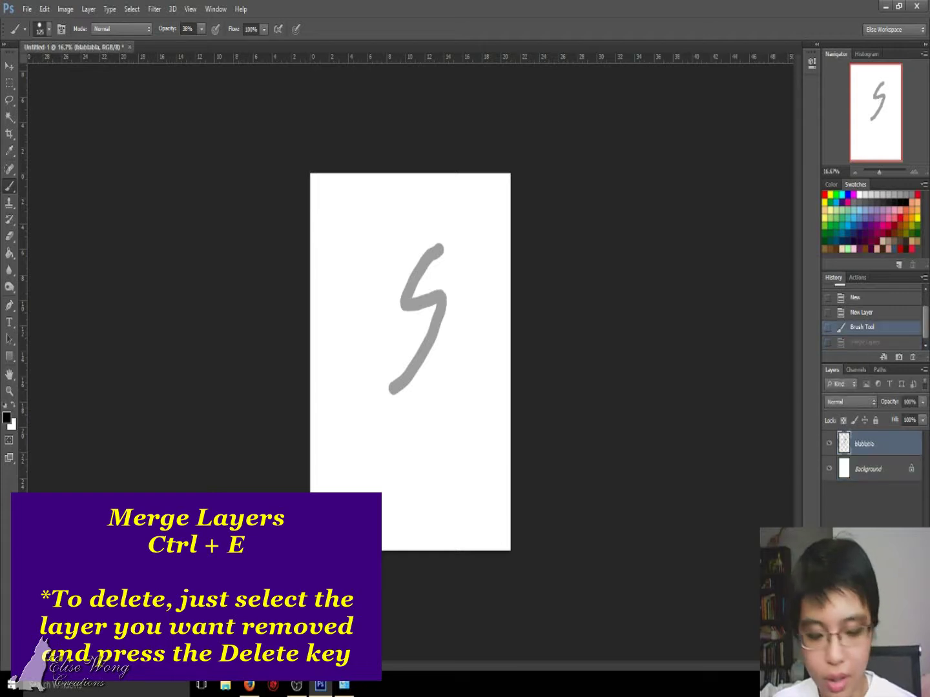
pyautogui.hotkey('ctrl', 'e')
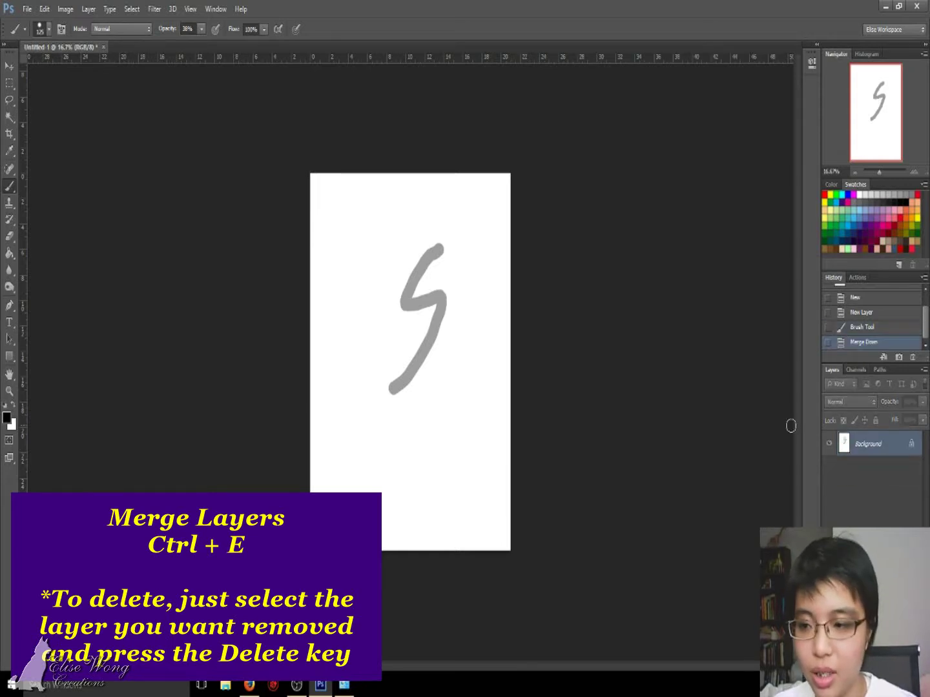
pyautogui.click(888, 329)
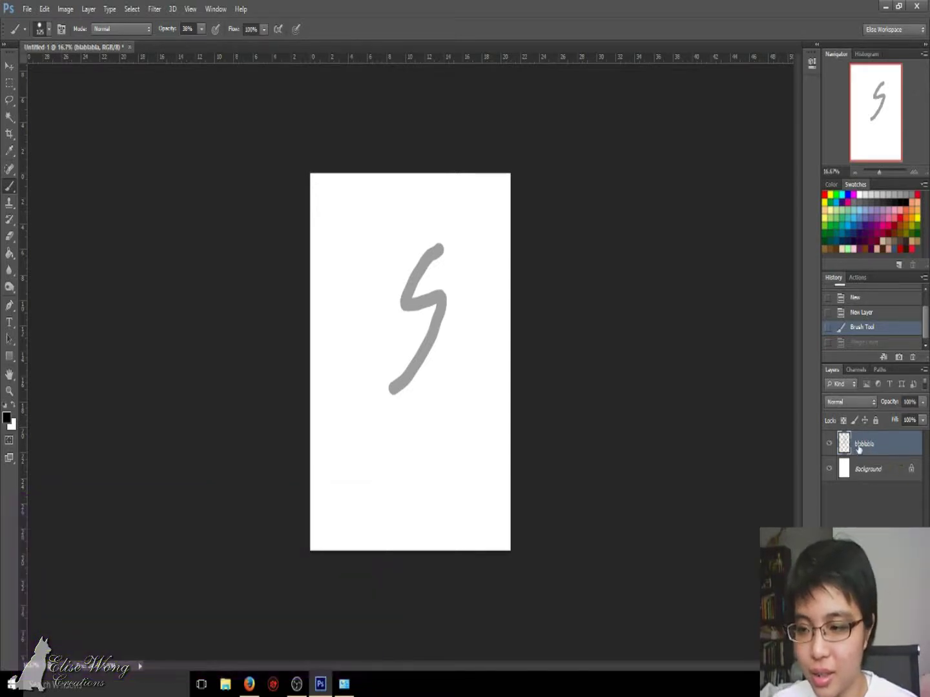
# Flatten the image to combine the blablabla layer with the Background.
pyautogui.rightClick(854, 449)
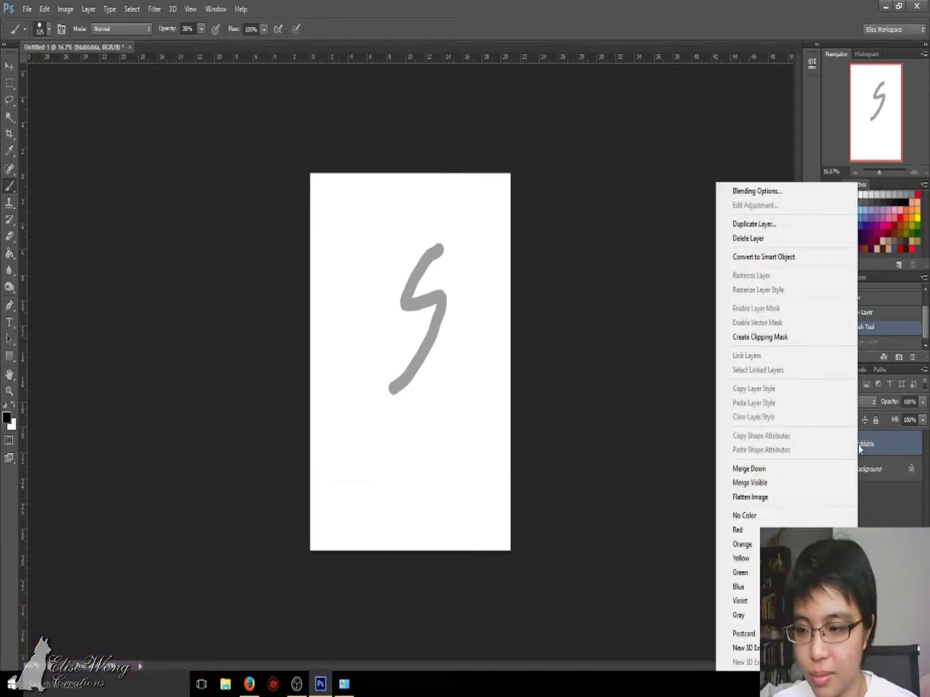
pyautogui.click(828, 500)
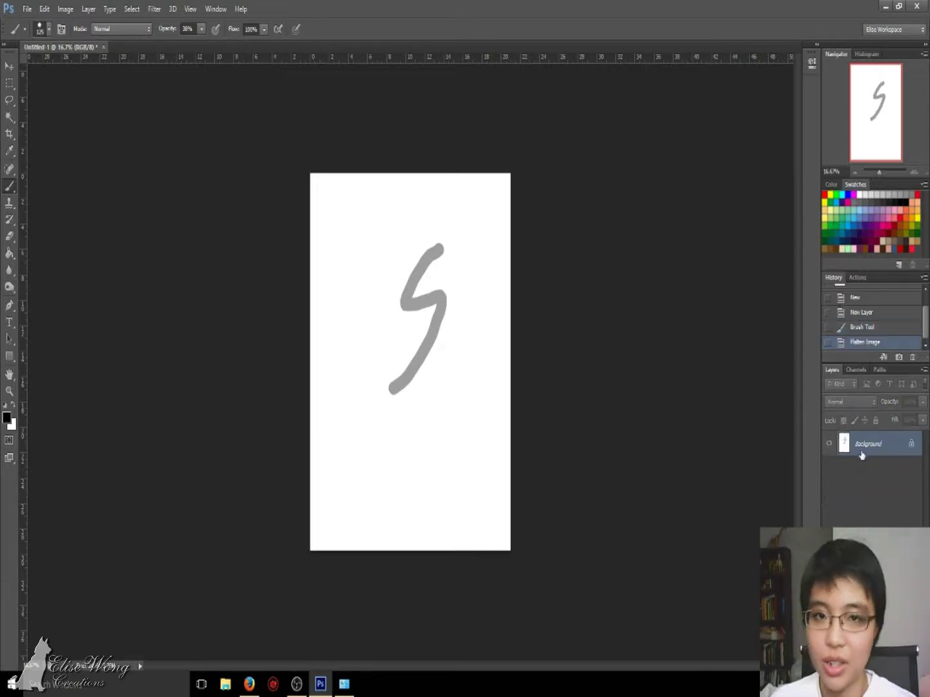
# Revert to the state just after the blablabla layer was added and fill the Background layer with grey using the Paint Bucket.
pyautogui.click(859, 327)
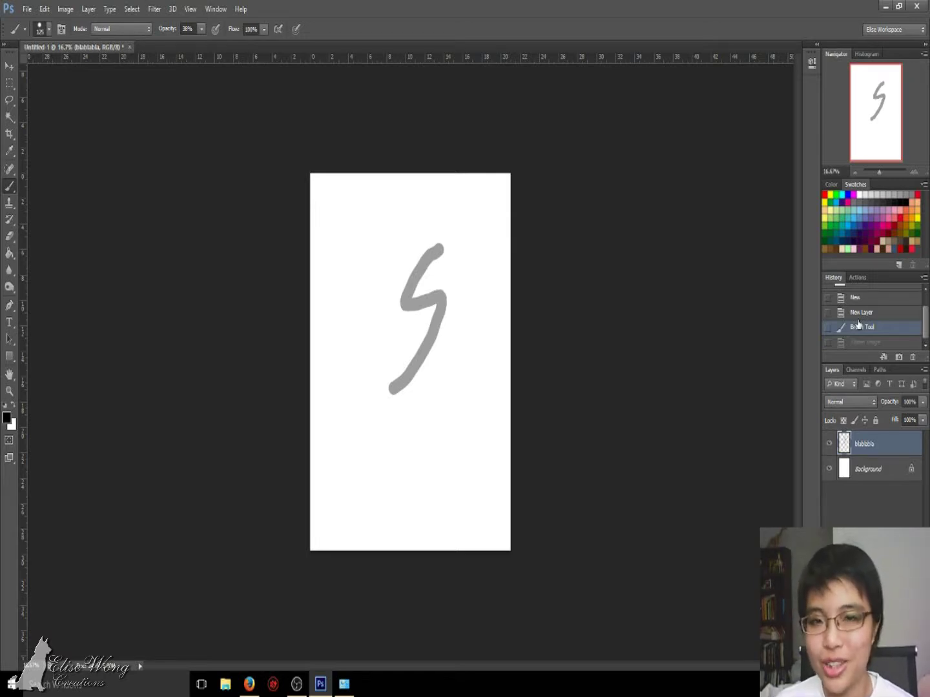
pyautogui.click(858, 311)
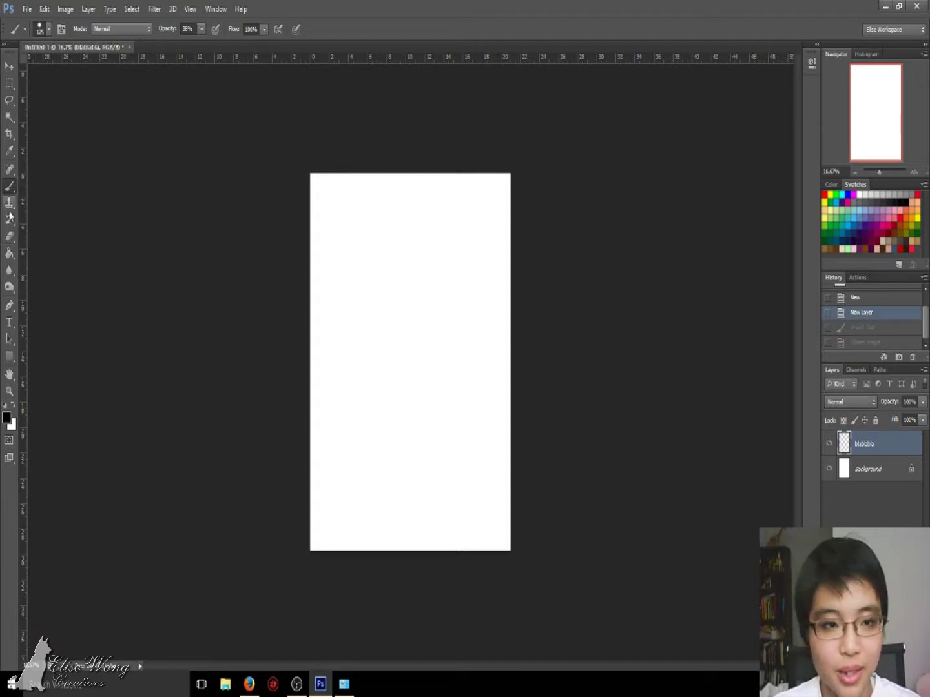
pyautogui.click(11, 256)
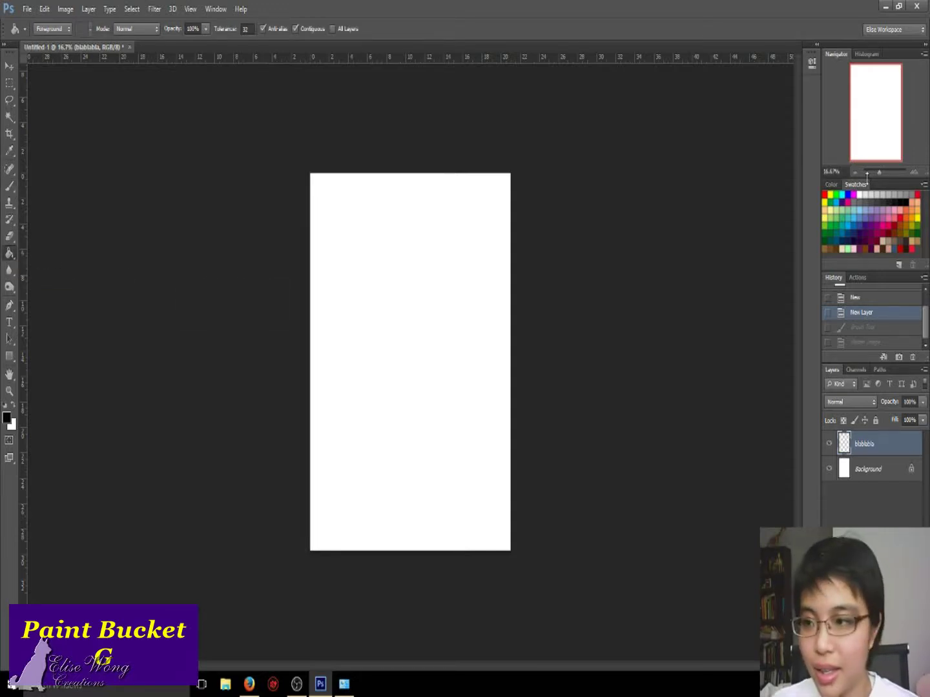
pyautogui.click(913, 195)
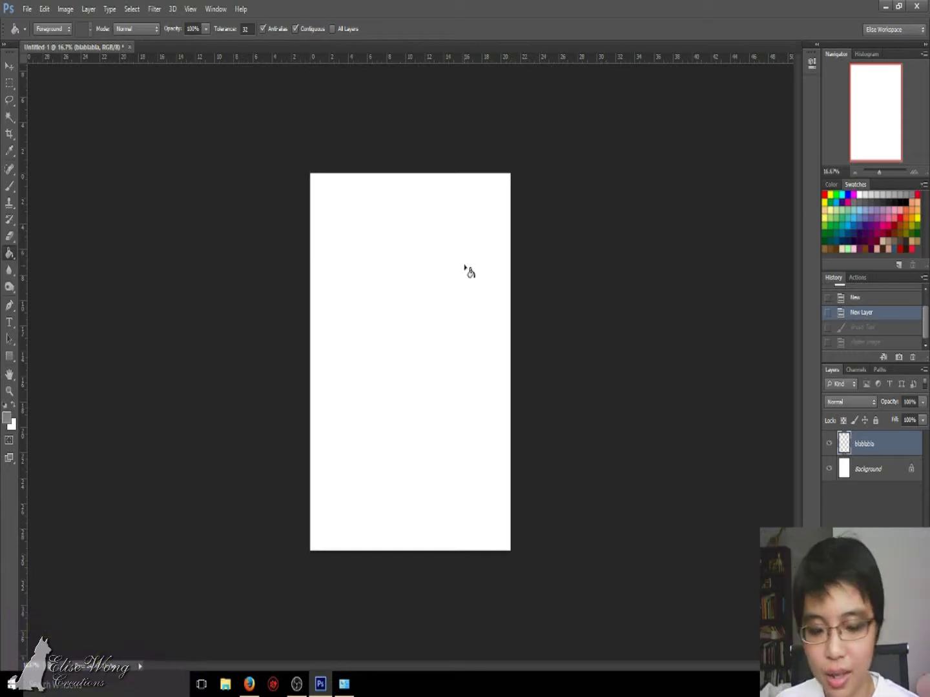
pyautogui.click(855, 469)
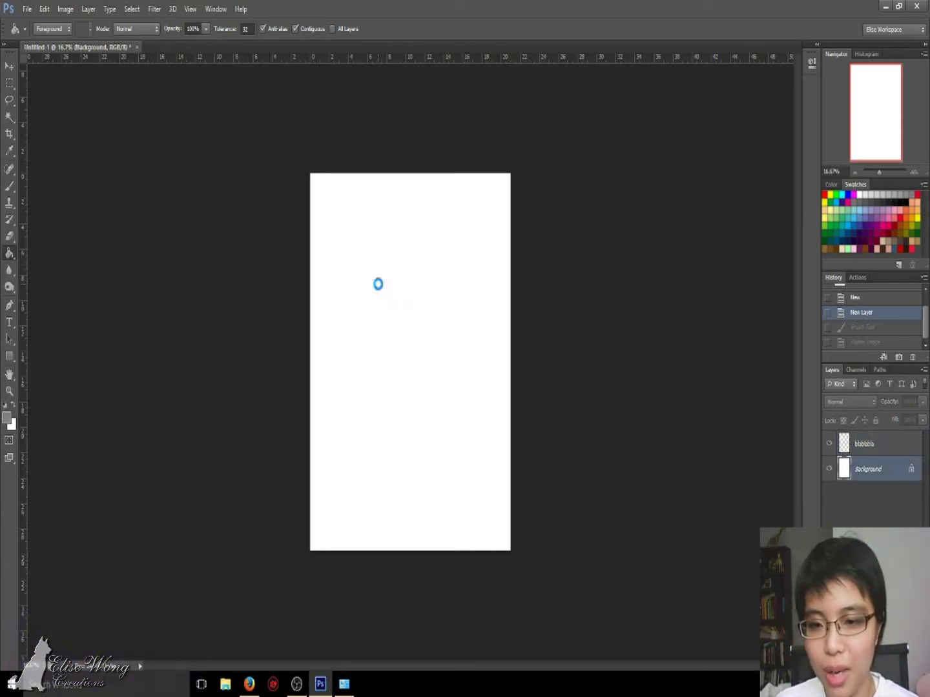
pyautogui.click(378, 284)
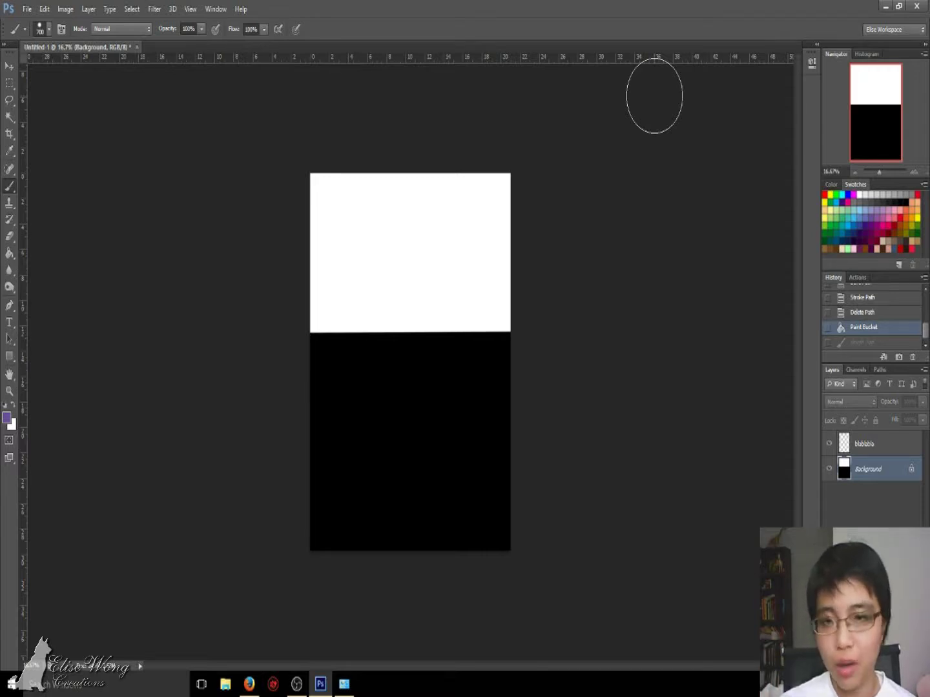
pyautogui.click(857, 346)
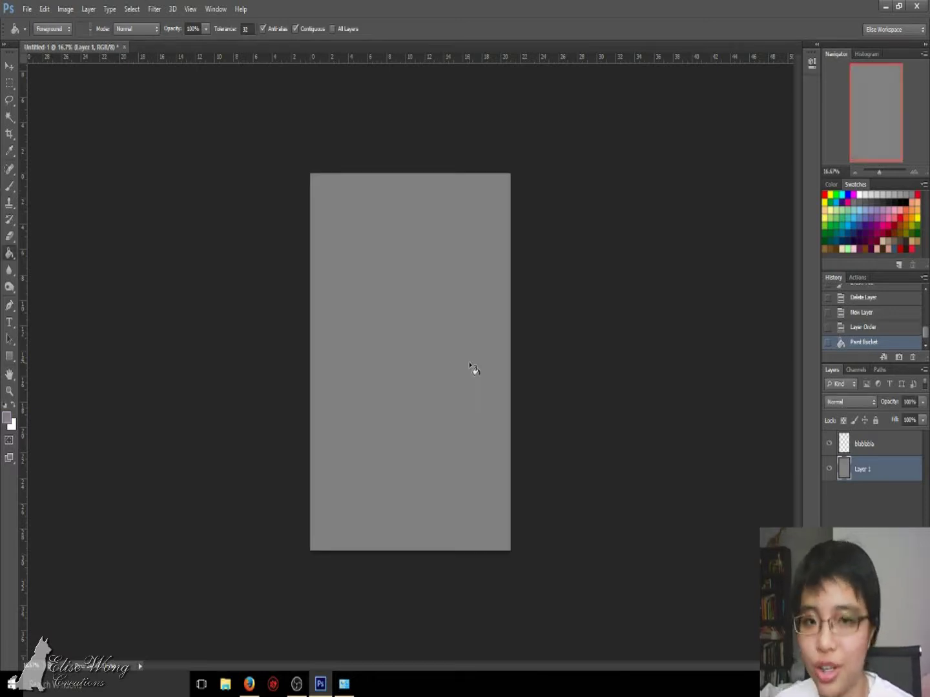
# Select the blablabla layer and rotate the whole canvas 90° clockwise.
pyautogui.click(863, 445)
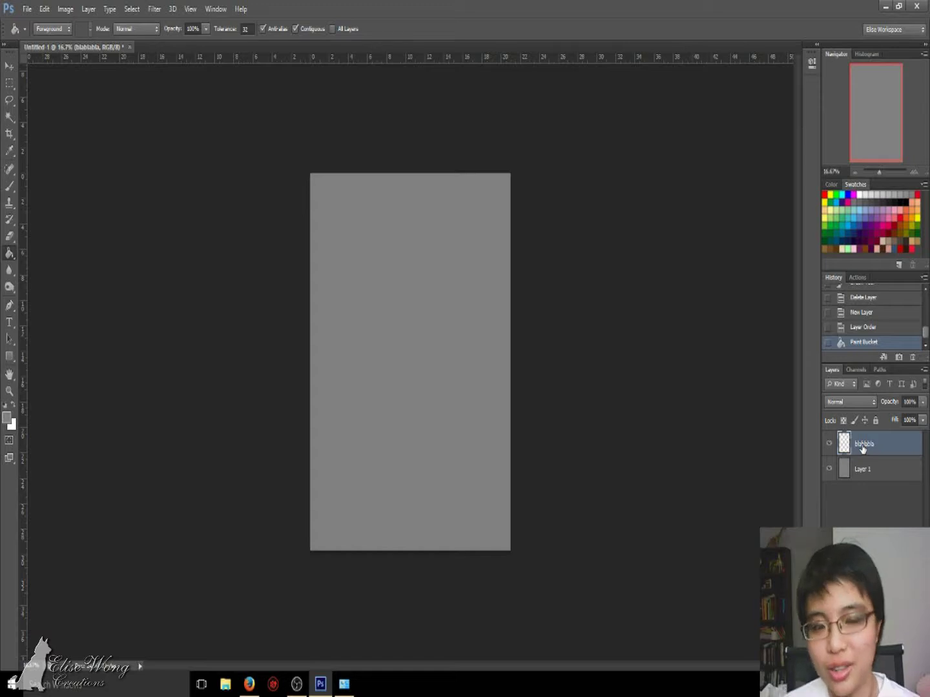
pyautogui.click(66, 8)
pyautogui.moveTo(108, 130)
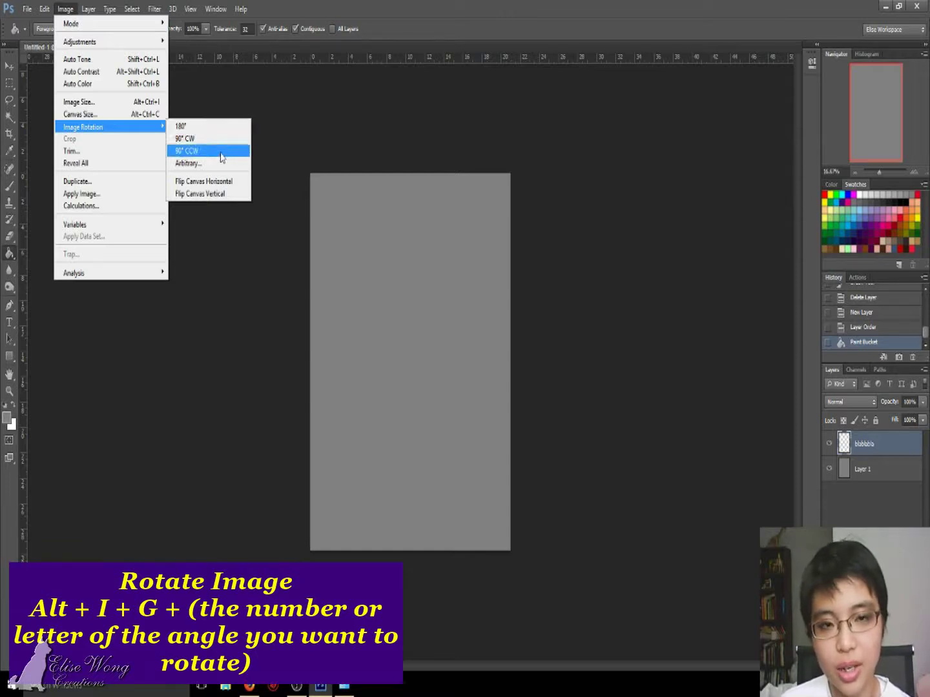
pyautogui.press('Escape')
pyautogui.press('Escape')
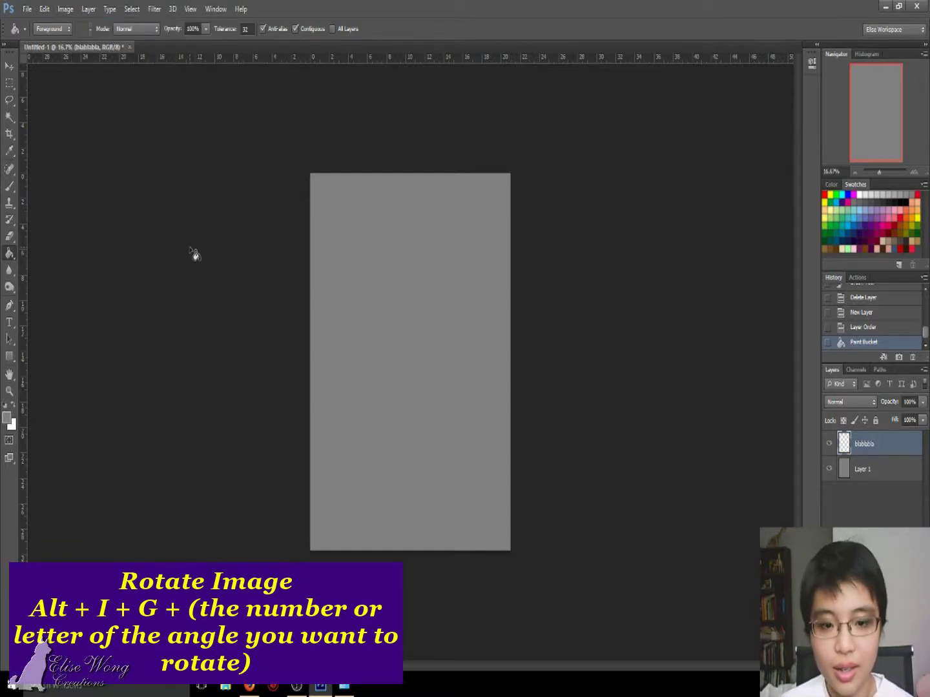
pyautogui.hotkey('alt', 'i')
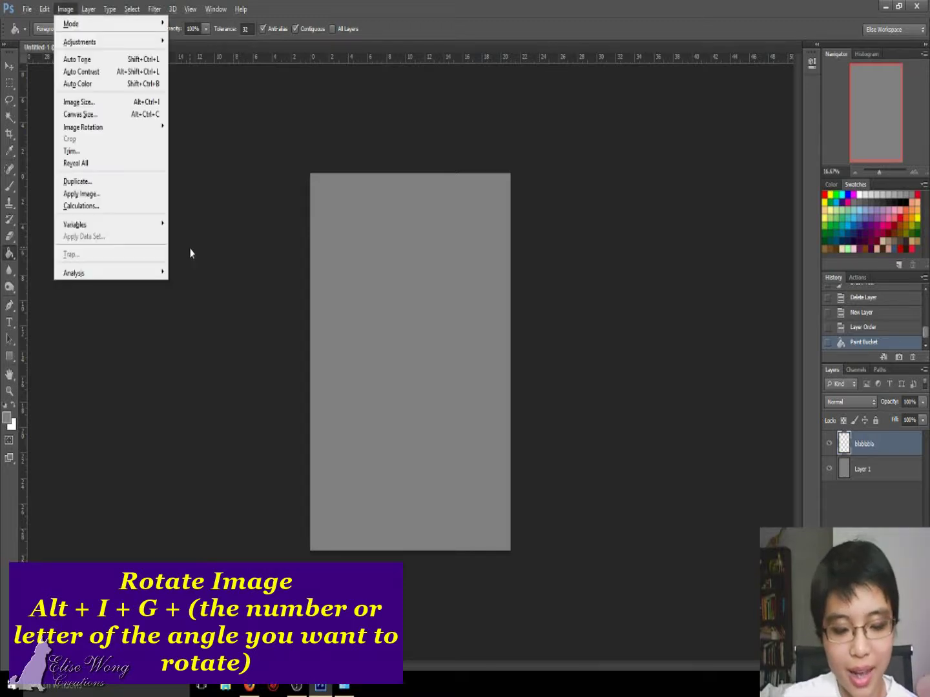
pyautogui.press('g')
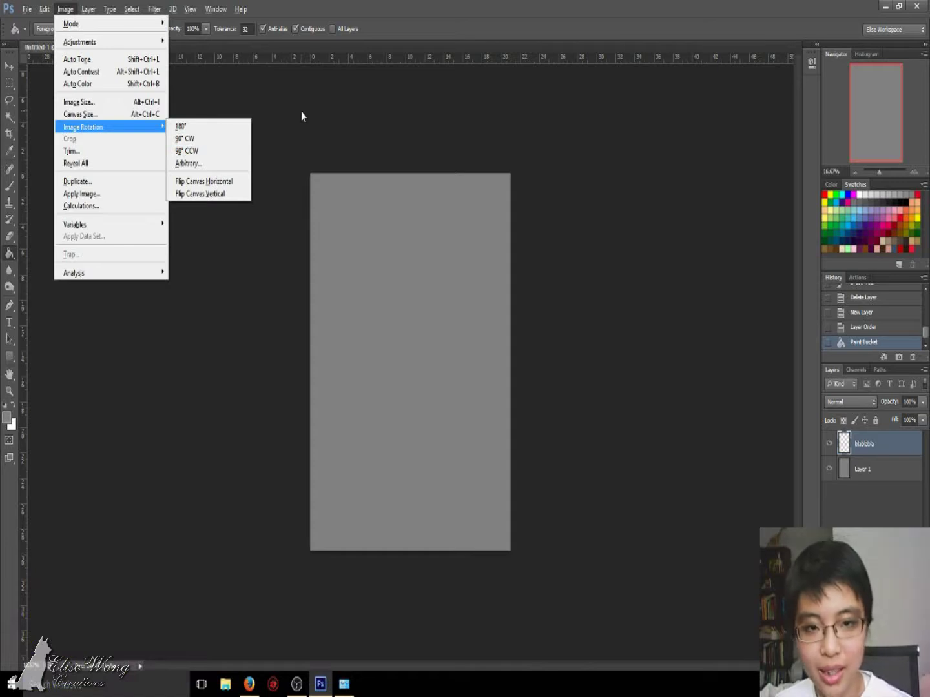
pyautogui.press('9')
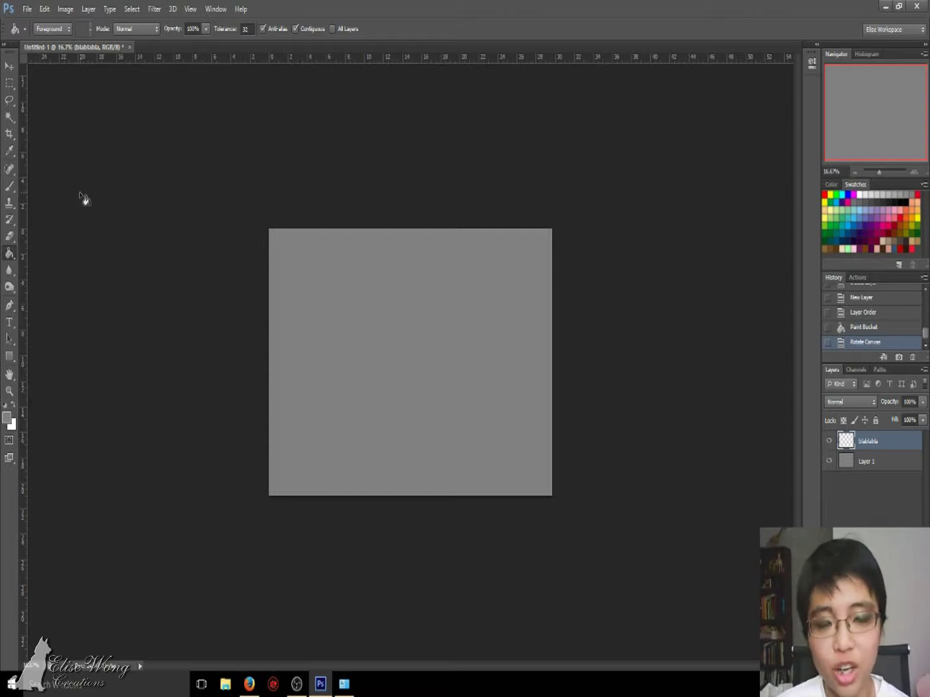
# Switch to the Brush tool with default black and white colours and vary its size from 500 px to 900 px and down to 175 px.
pyautogui.click(5, 189)
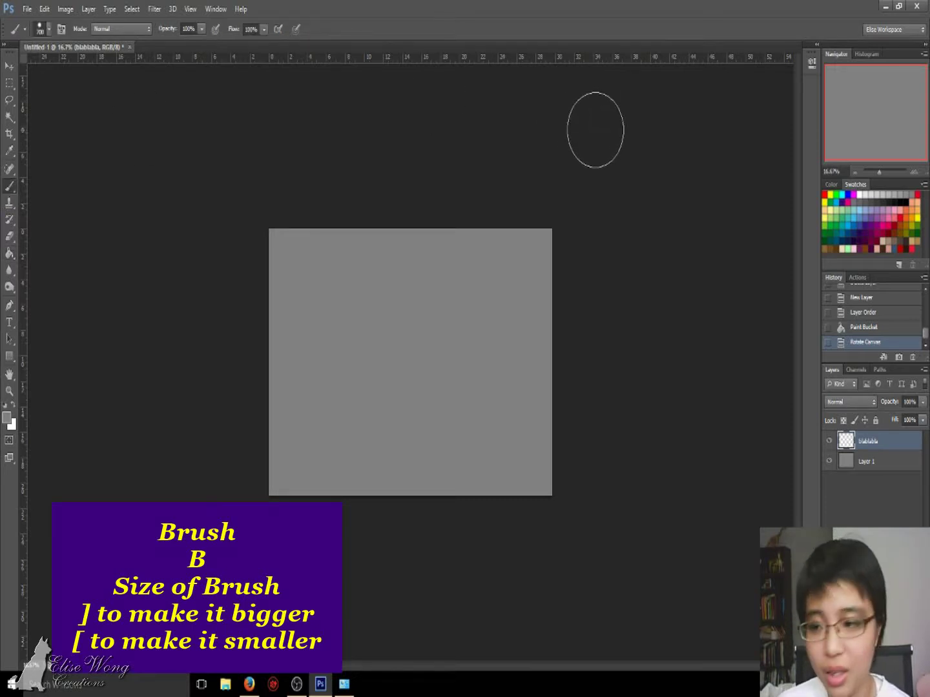
pyautogui.press('d')
pyautogui.press('[')
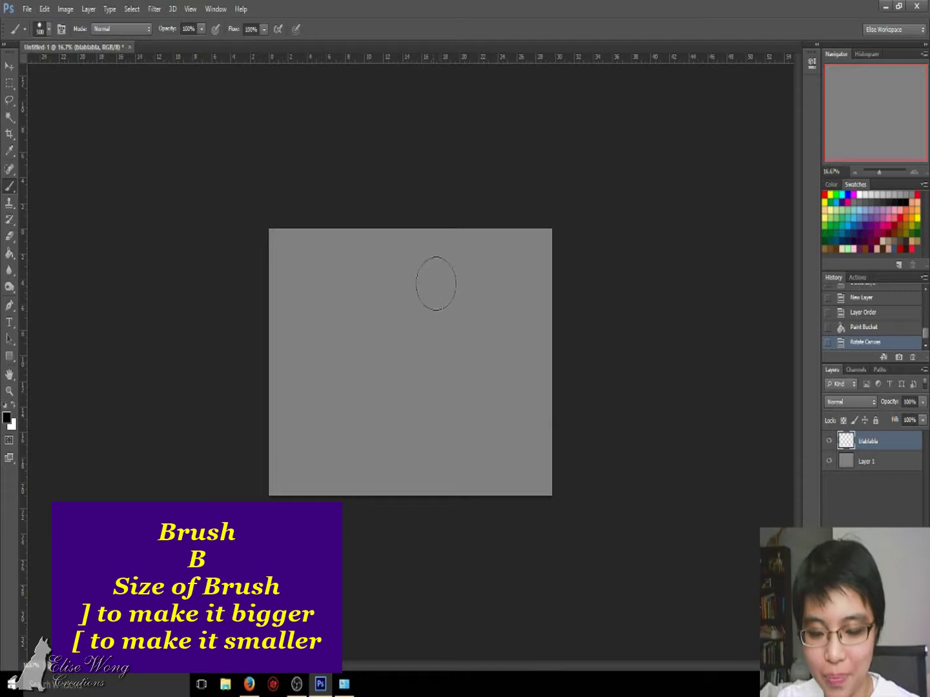
pyautogui.press(']')
pyautogui.press(']')
pyautogui.press(']')
pyautogui.press(']')
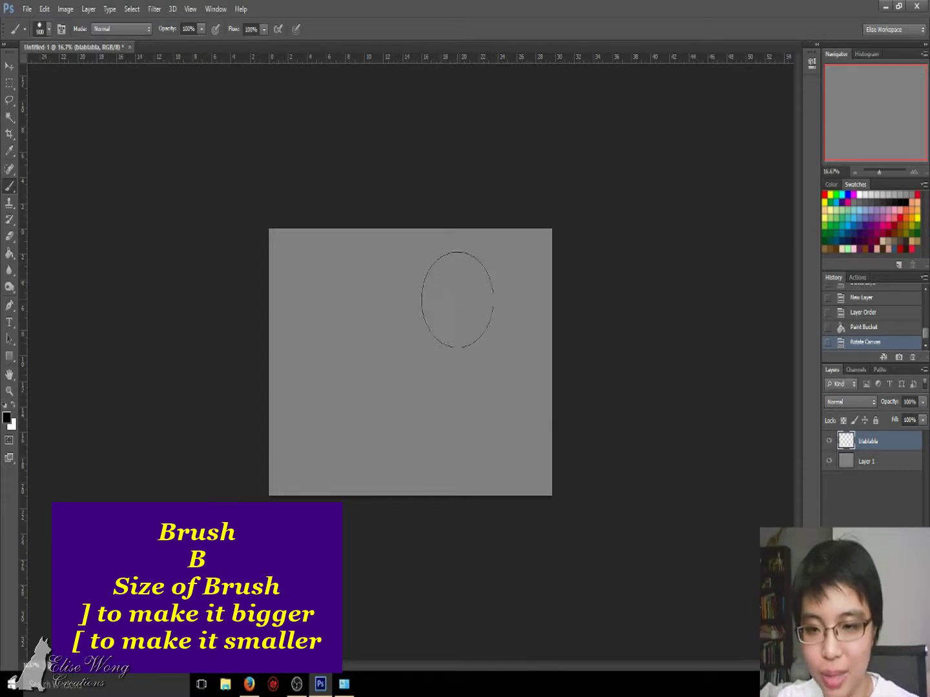
pyautogui.press('[')
pyautogui.press('[')
pyautogui.press('[')
pyautogui.press('[')
pyautogui.press('[')
pyautogui.press('[')
pyautogui.press('[')
pyautogui.press('[')
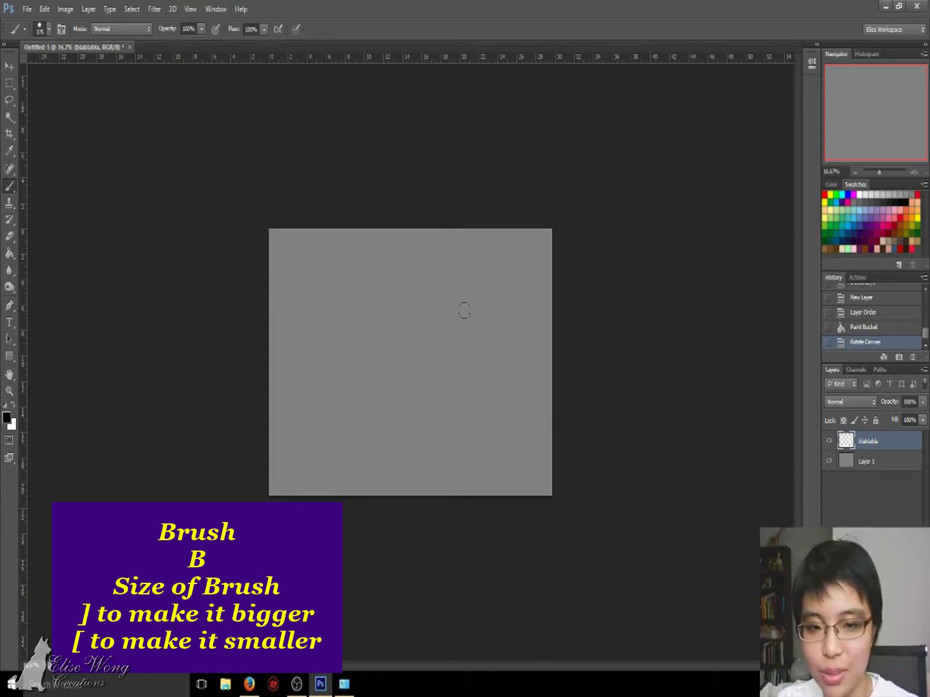
# Paint a wavy black stroke across the canvas, undo it and paint another one with a 200 px brush.
pyautogui.moveTo(486, 332)
pyautogui.mouseDown()
pyautogui.moveTo(453, 291)
pyautogui.moveTo(306, 392)
pyautogui.moveTo(292, 331)
pyautogui.mouseUp()
pyautogui.press(']')
pyautogui.press(']')
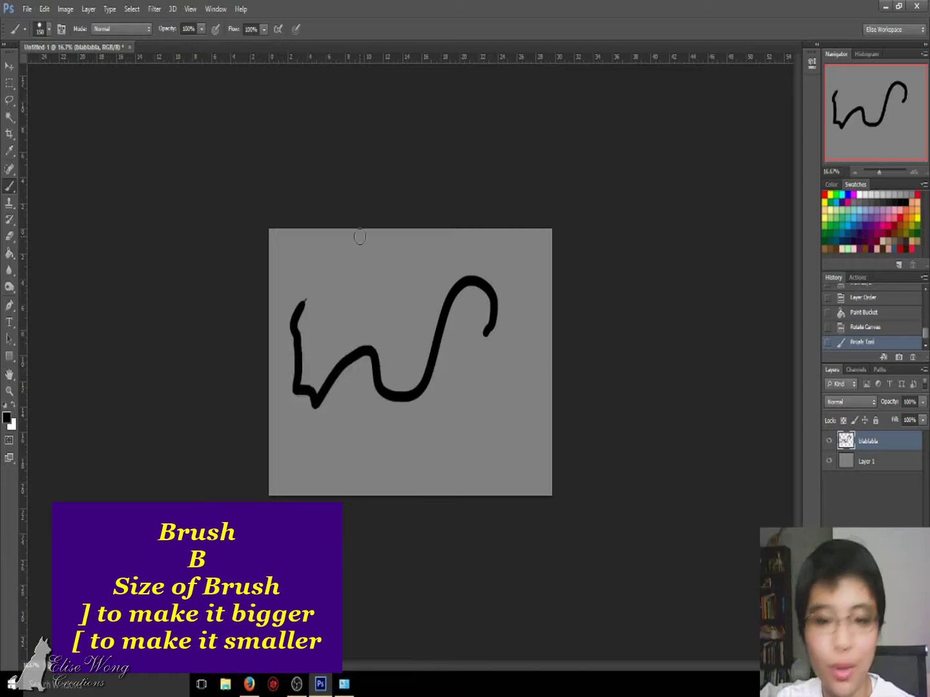
pyautogui.hotkey('ctrl', 'z')
pyautogui.moveTo(507, 296); pyautogui.dragTo(308, 439)
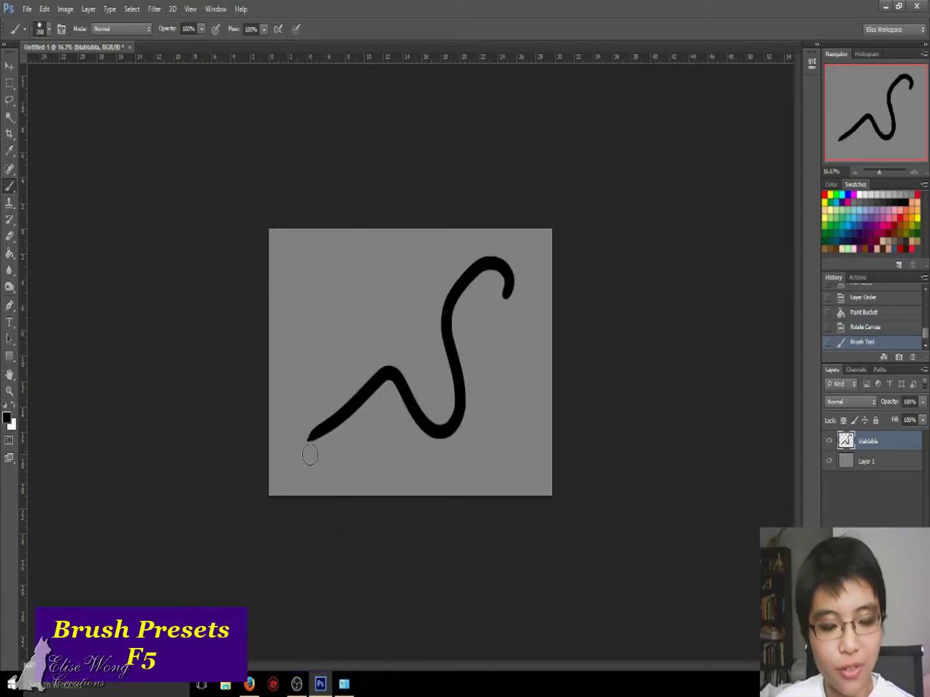
# Open the Brush Presets and browse the available brush strokes.
pyautogui.click(215, 9)
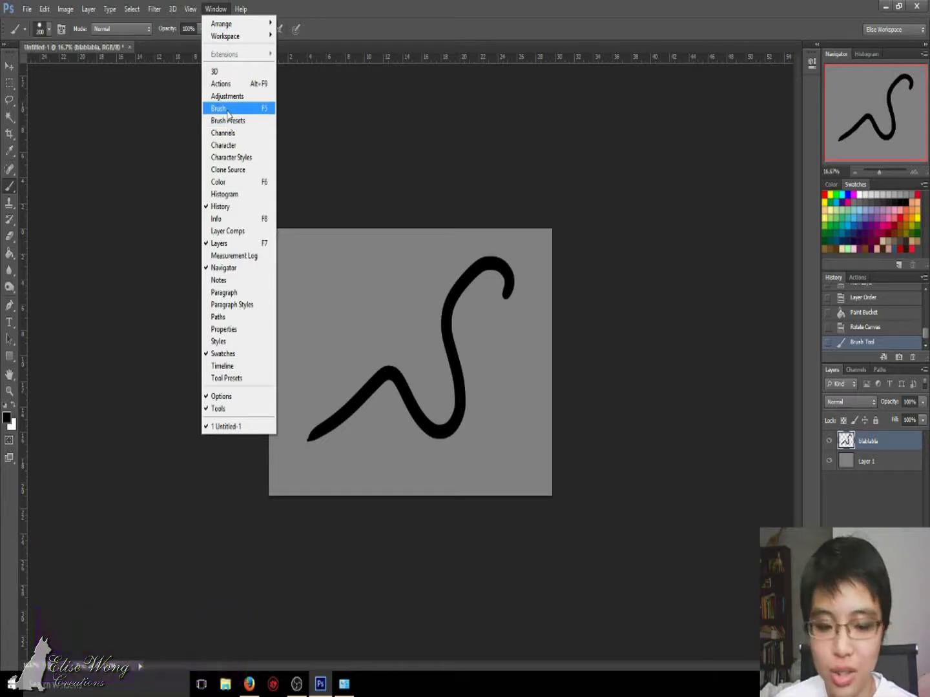
pyautogui.click(219, 108)
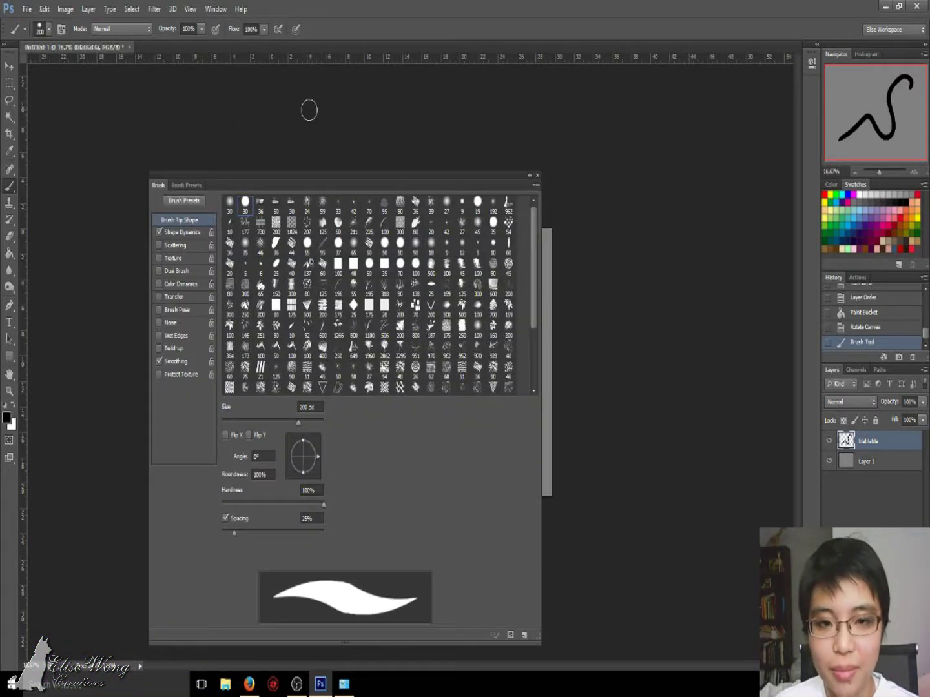
pyautogui.click(188, 186)
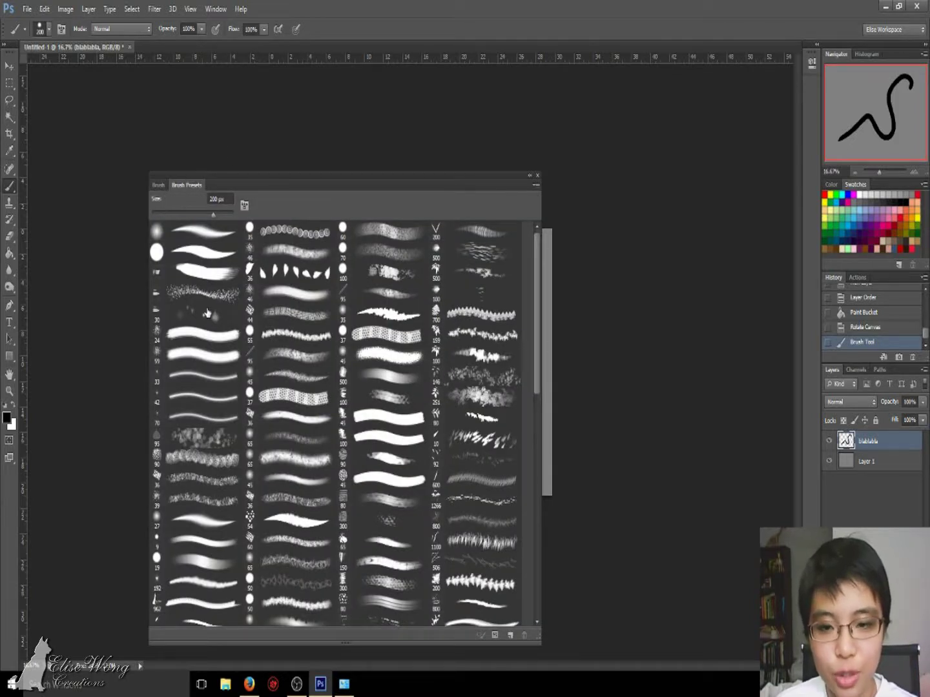
pyautogui.scroll(-3, 207, 314)
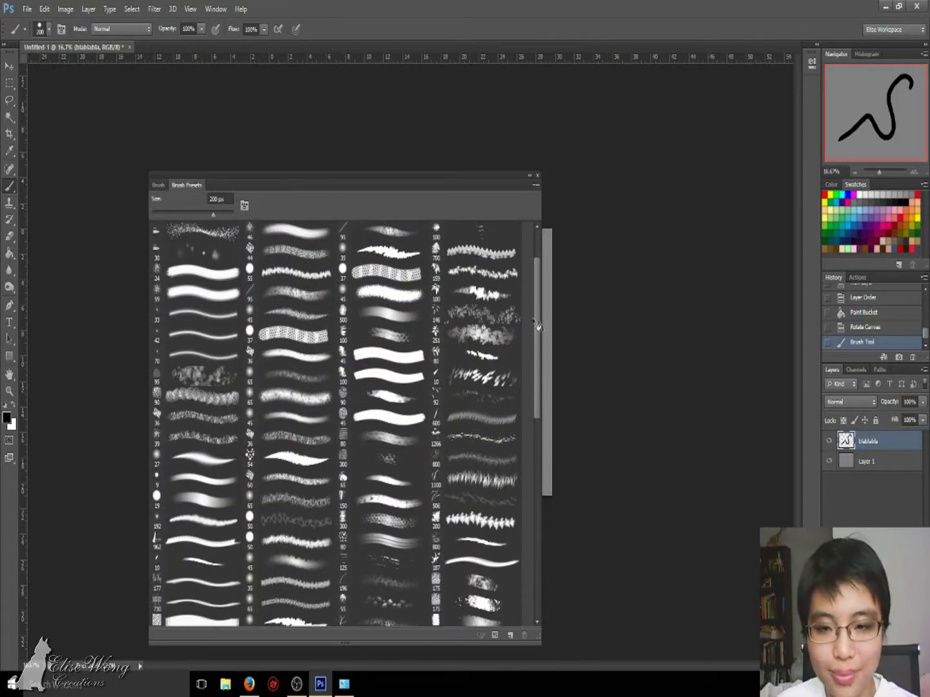
pyautogui.moveTo(538, 326); pyautogui.dragTo(535, 341)
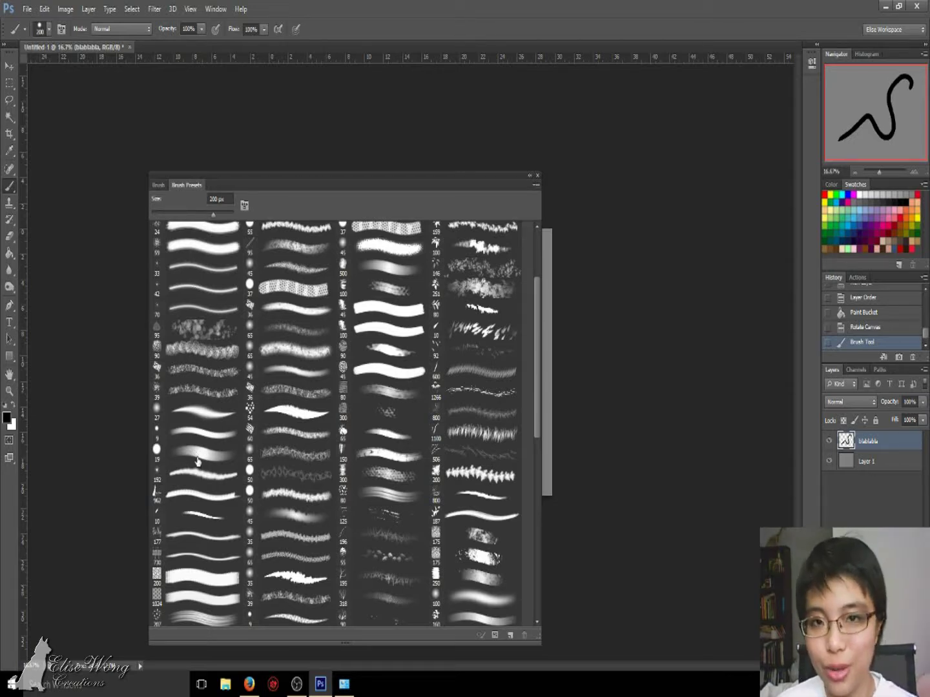
pyautogui.scroll(2, 474, 307)
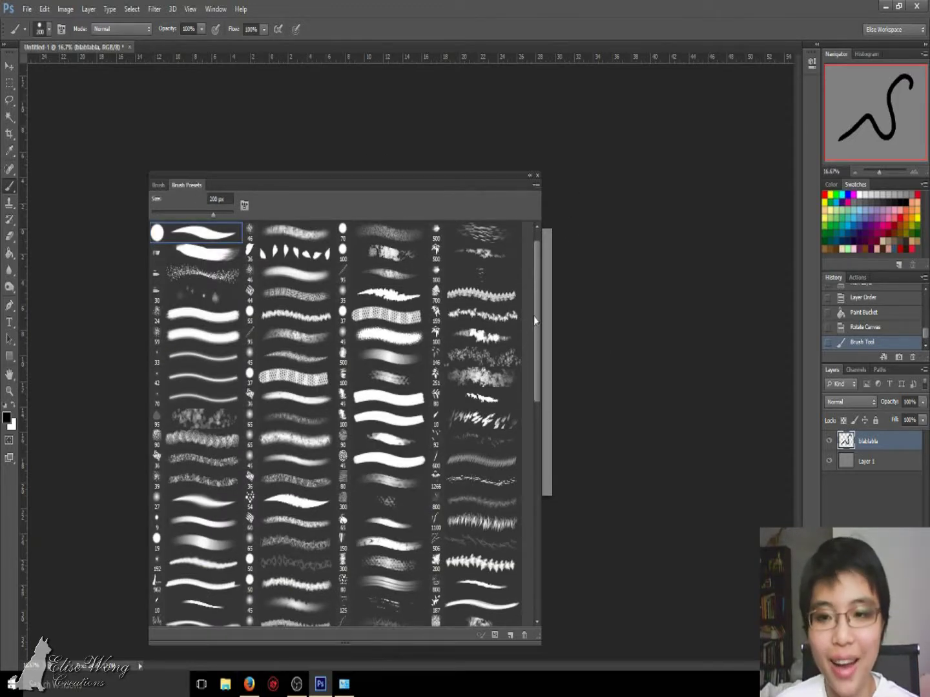
pyautogui.scroll(1, 537, 278)
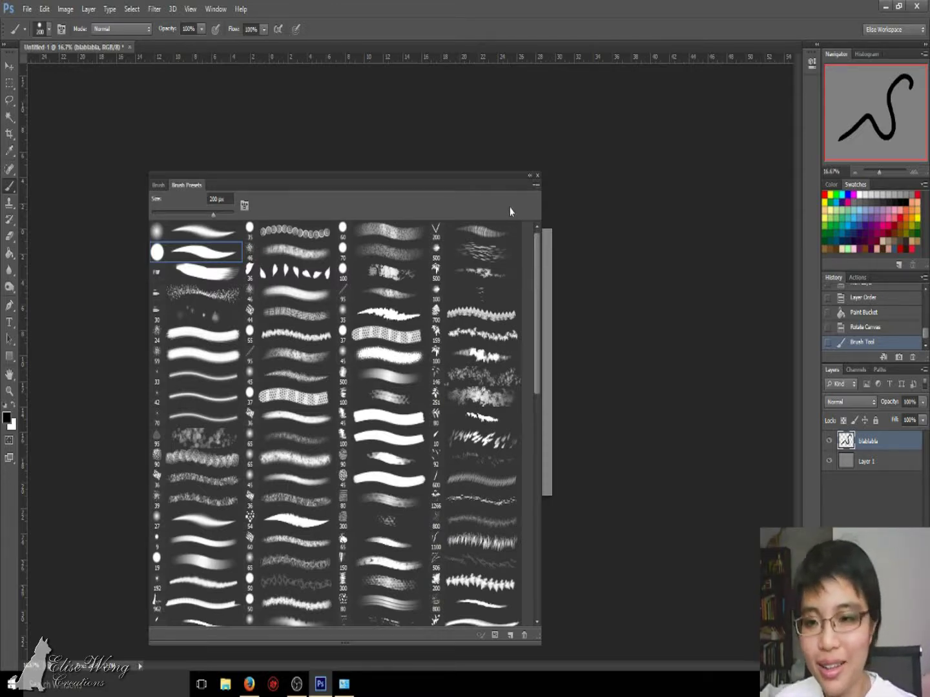
# Try the Spatter 24 pixels preset and switch back to the Hard Round Pressure Size preset.
pyautogui.click(193, 331)
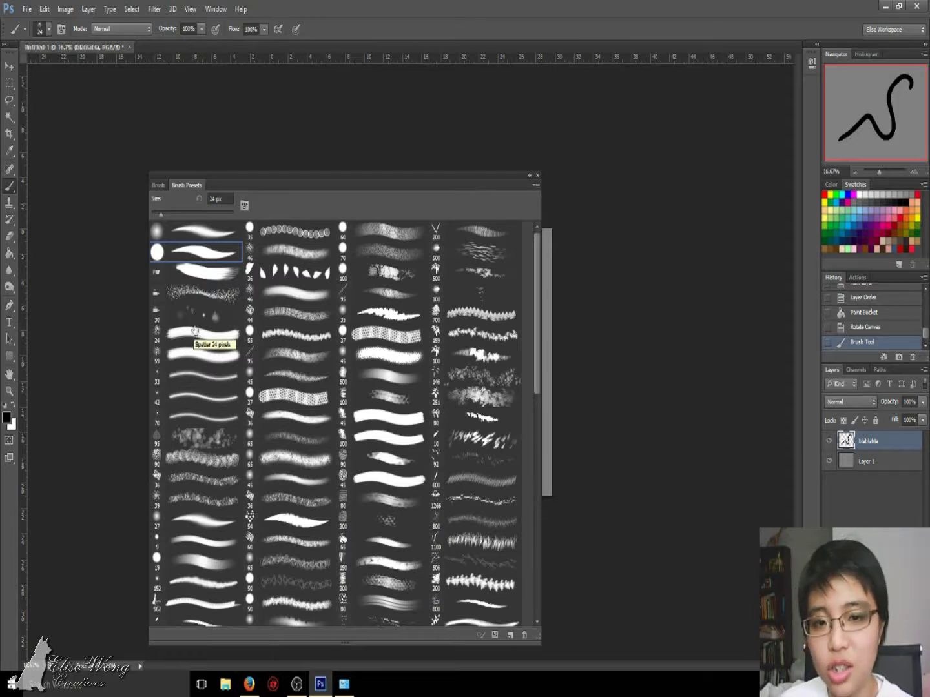
pyautogui.click(197, 253)
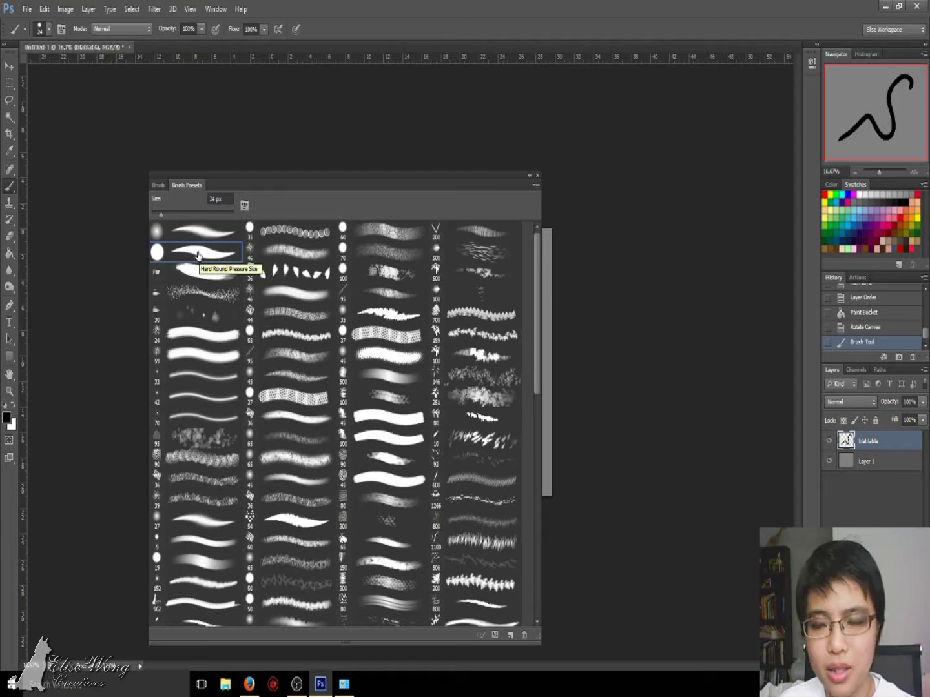
pyautogui.click(197, 255)
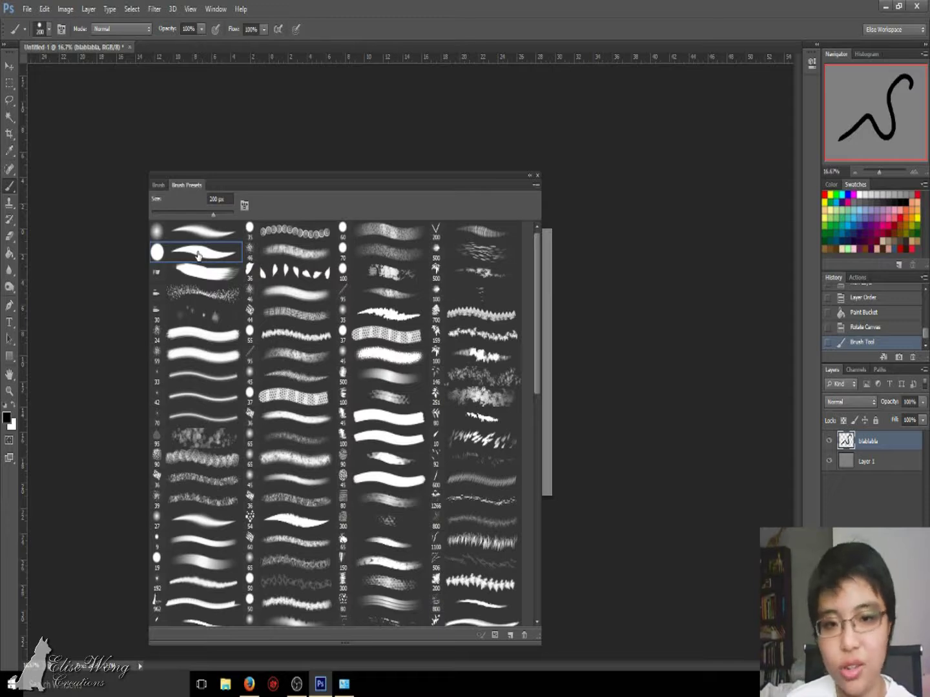
# Choose the grainy pencil-tip brush preset at 200 px, close the presets and paint three S-shaped strokes near the wavy black stroke.
pyautogui.click(200, 296)
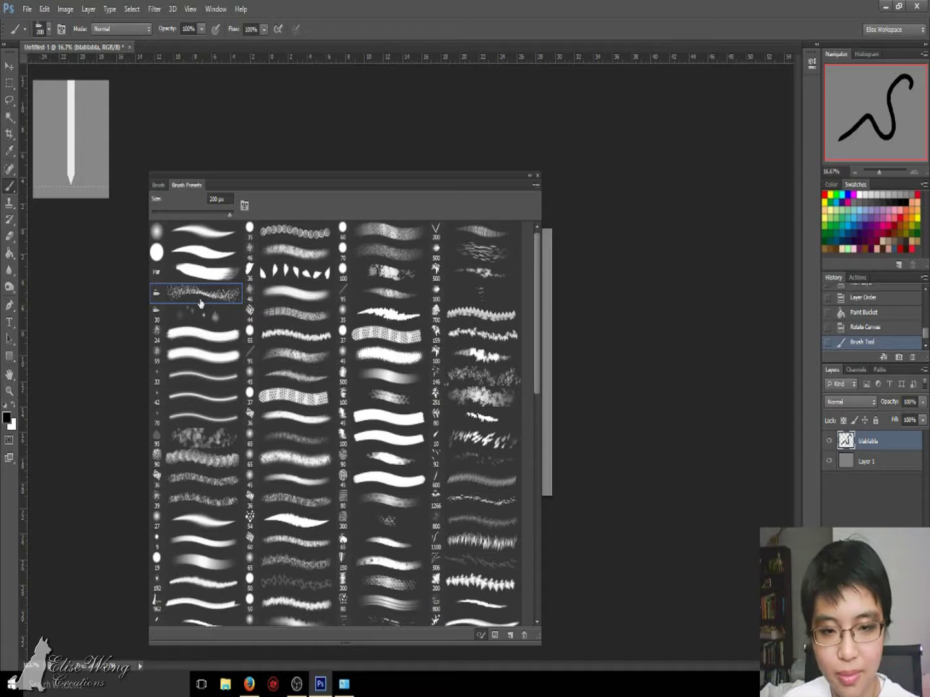
pyautogui.press('F5')
pyautogui.press('F5')
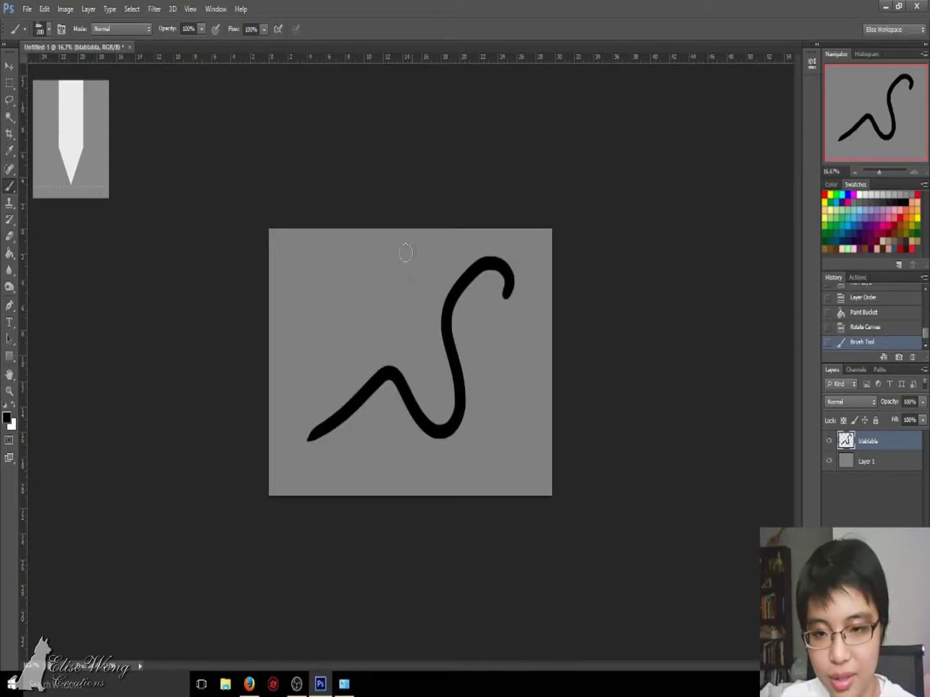
pyautogui.moveTo(406, 253); pyautogui.dragTo(376, 362)
pyautogui.moveTo(349, 251)
pyautogui.mouseDown()
pyautogui.moveTo(326, 284)
pyautogui.moveTo(310, 377)
pyautogui.mouseUp()
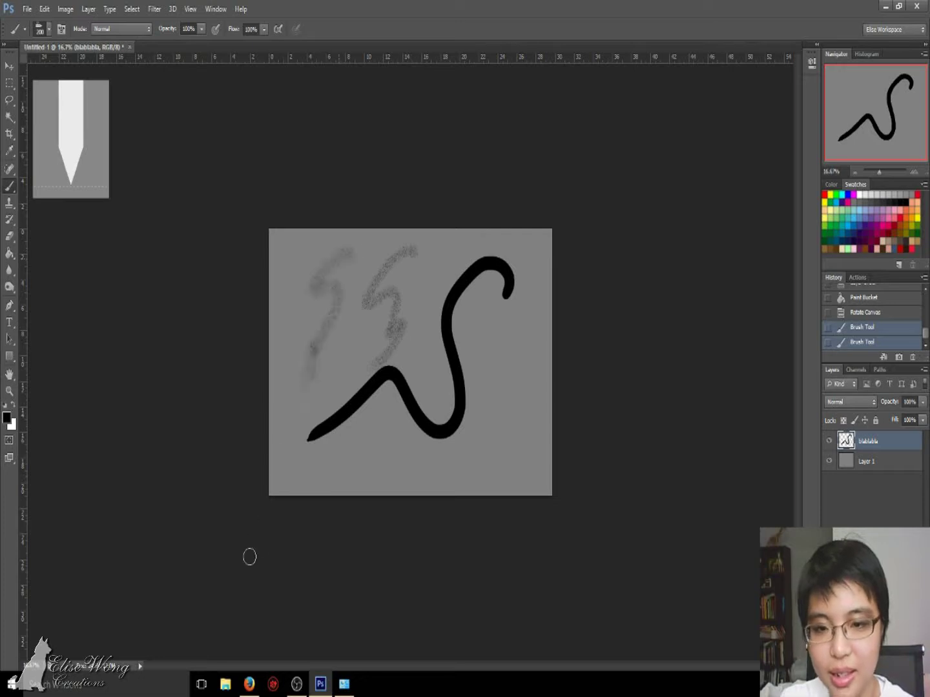
pyautogui.moveTo(446, 219); pyautogui.dragTo(416, 616)
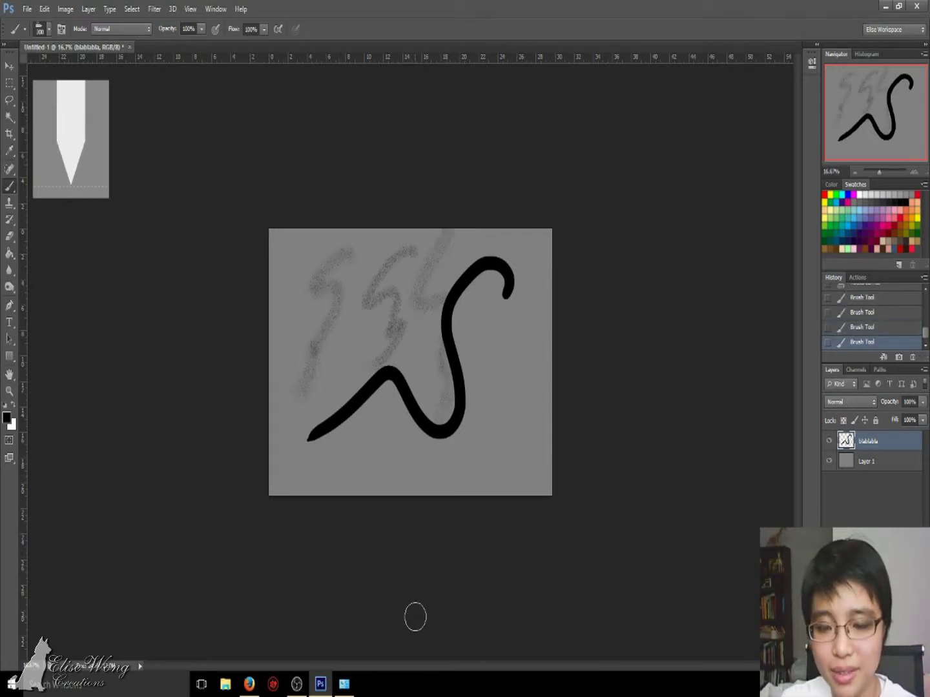
# Revert the document to the Rotate Canvas history state to remove all the test brush strokes.
pyautogui.click(853, 292)
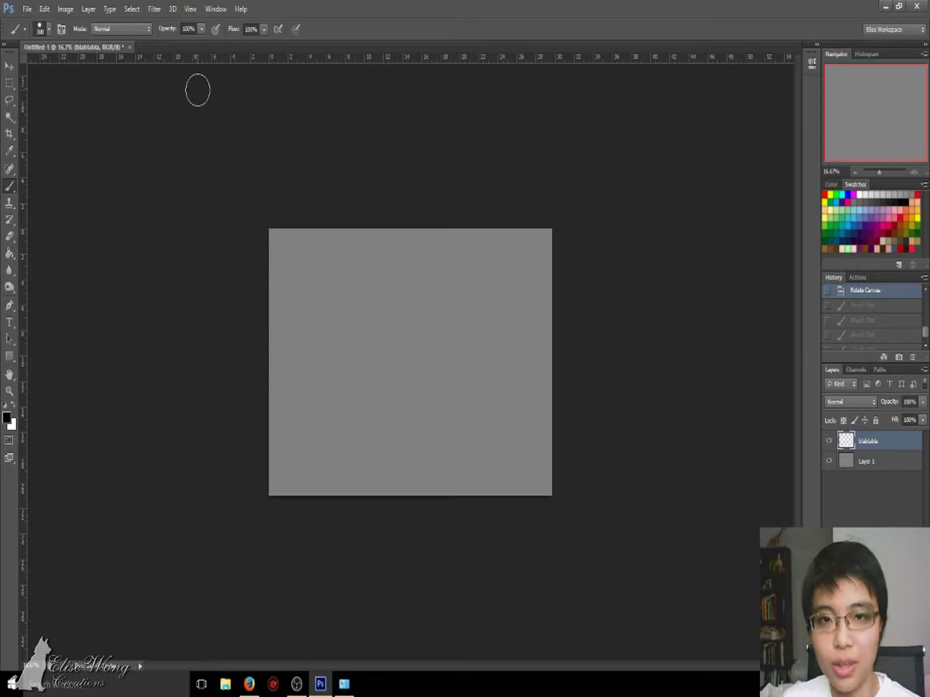
pyautogui.hotkey('ctrl', '+')
pyautogui.hotkey('ctrl', '+')
pyautogui.hotkey('ctrl', '+')
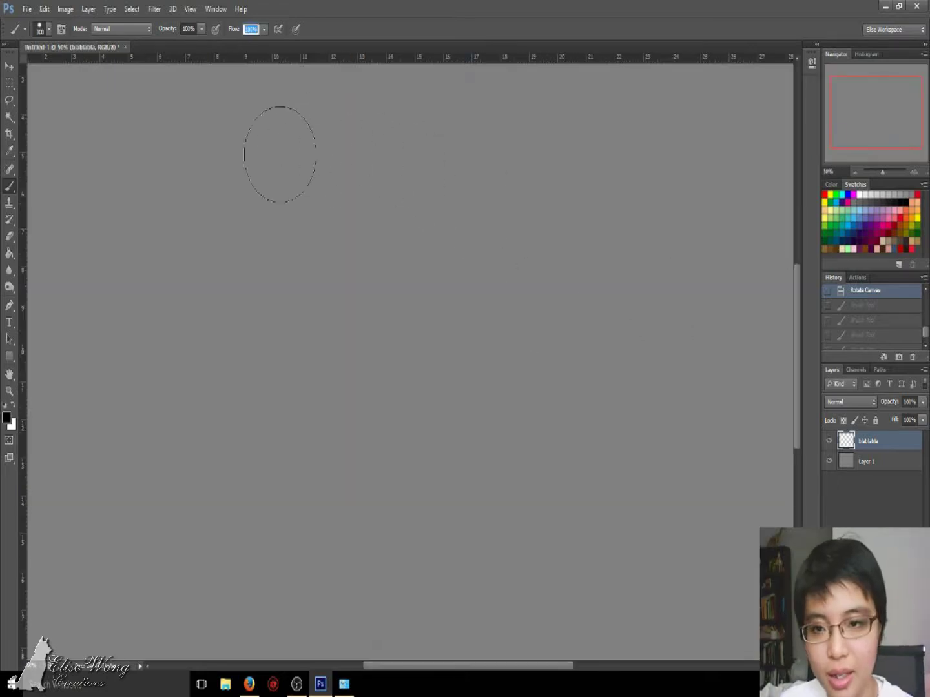
# Paint a long slanted black stroke at full flow, set the brush flow to 35% and paint a second stroke beside it.
pyautogui.moveTo(294, 125)
pyautogui.mouseDown()
pyautogui.moveTo(156, 551)
pyautogui.moveTo(148, 616)
pyautogui.mouseUp()
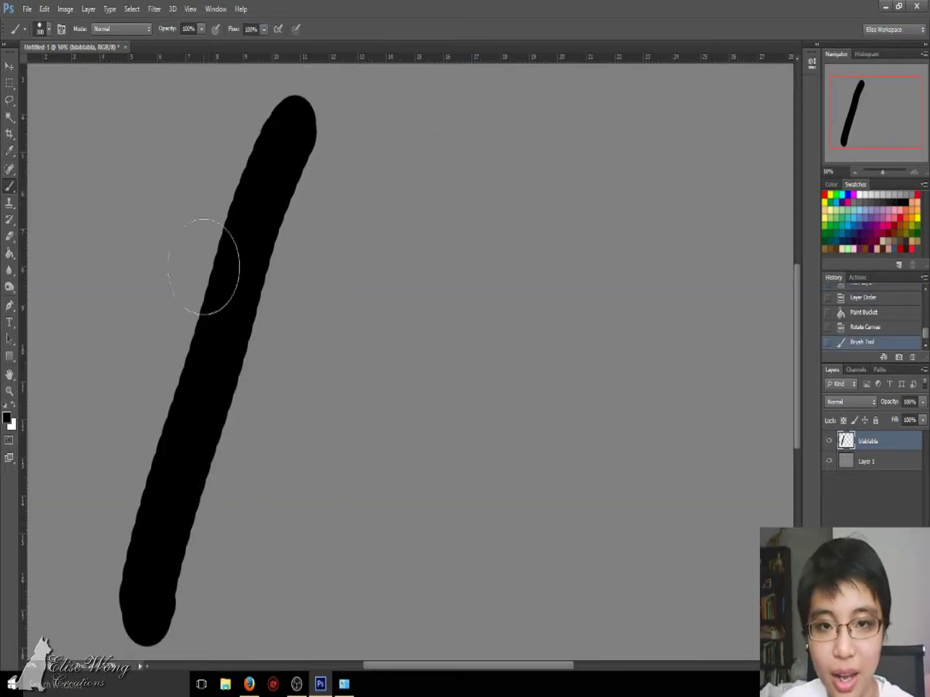
pyautogui.click(264, 29)
pyautogui.moveTo(264, 44); pyautogui.dragTo(233, 42)
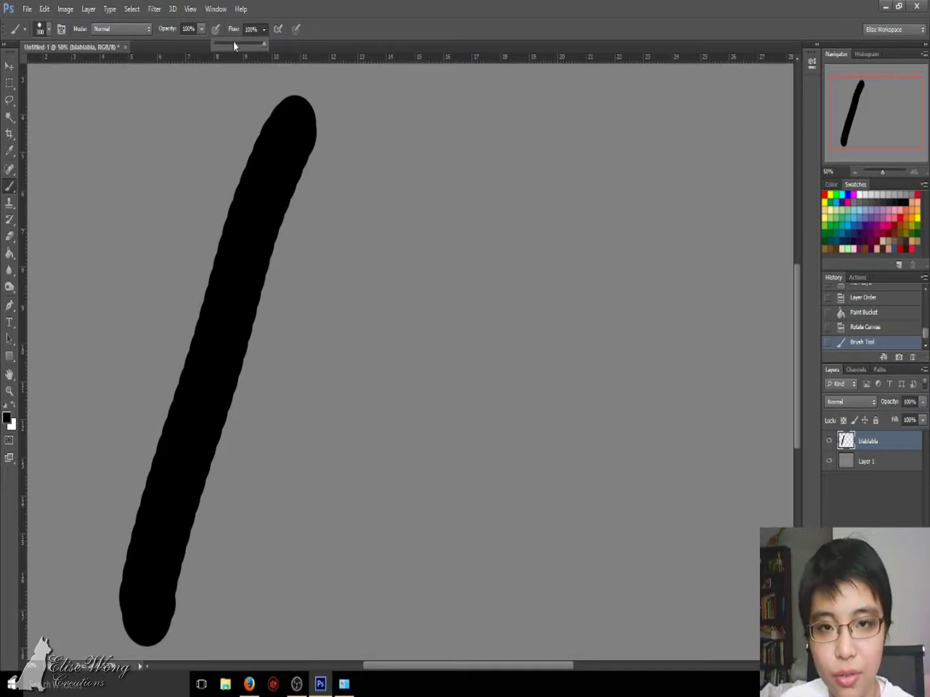
pyautogui.click(264, 29)
pyautogui.moveTo(429, 159); pyautogui.dragTo(261, 659)
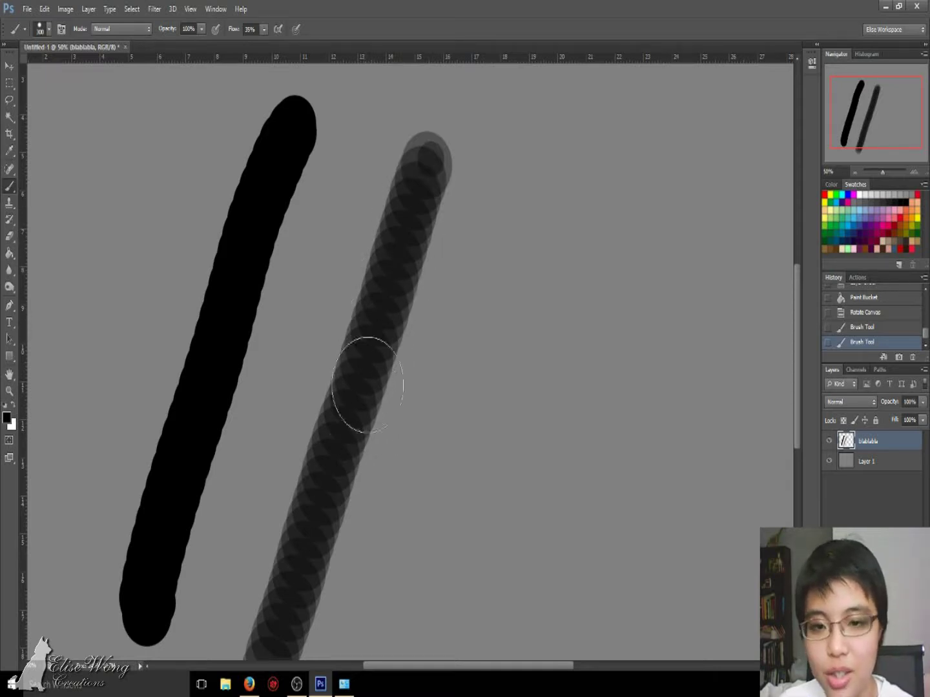
# Restore the brush flow to 100%, set the opacity to 38% and paint a third slanted stroke beside the other two.
pyautogui.click(263, 29)
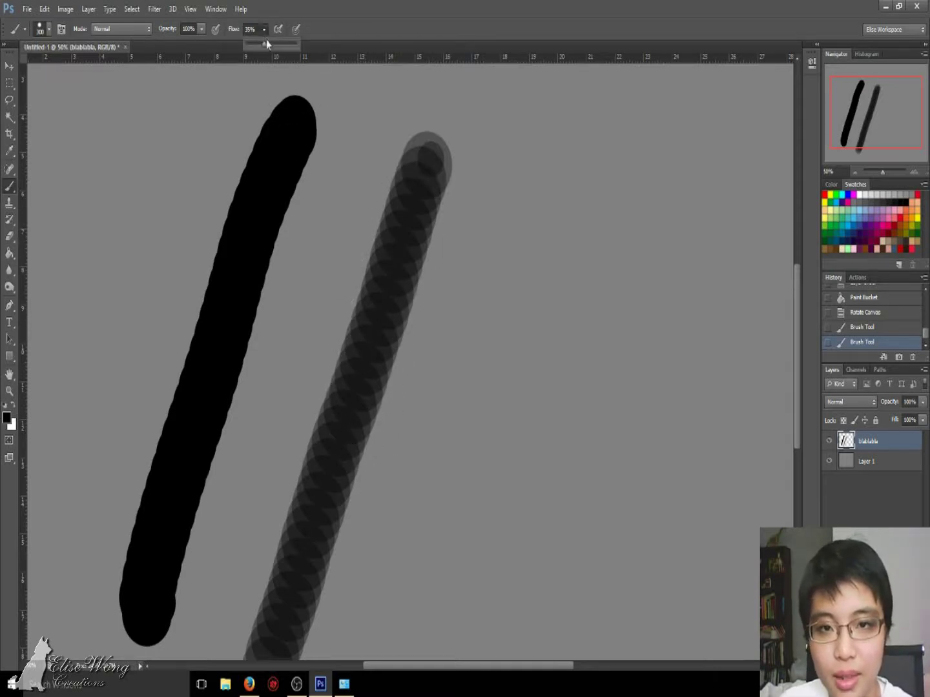
pyautogui.moveTo(266, 43); pyautogui.dragTo(313, 37)
pyautogui.click(202, 31)
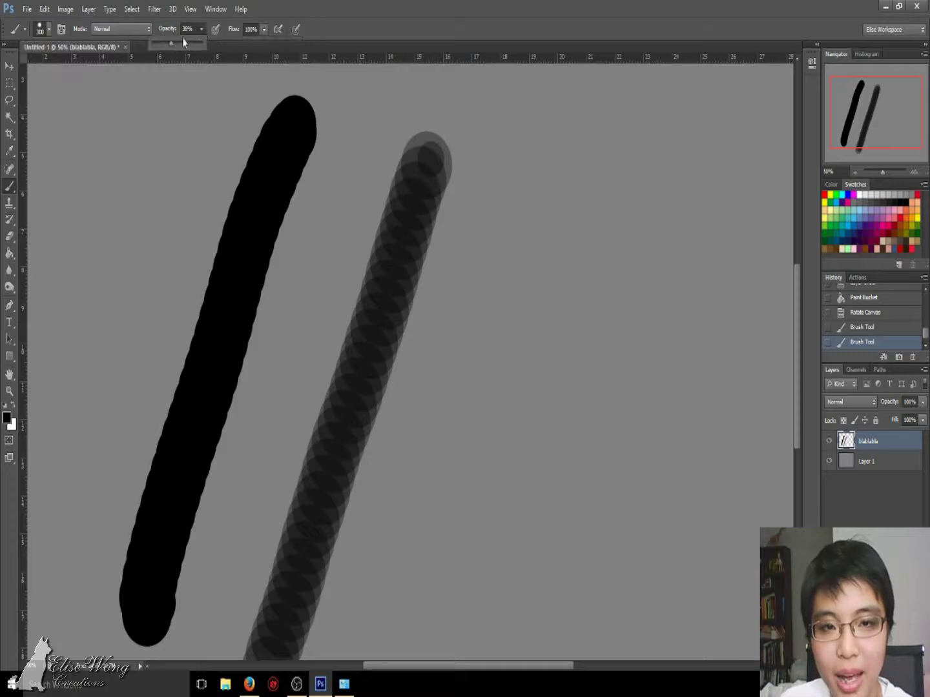
pyautogui.moveTo(183, 40); pyautogui.dragTo(181, 40)
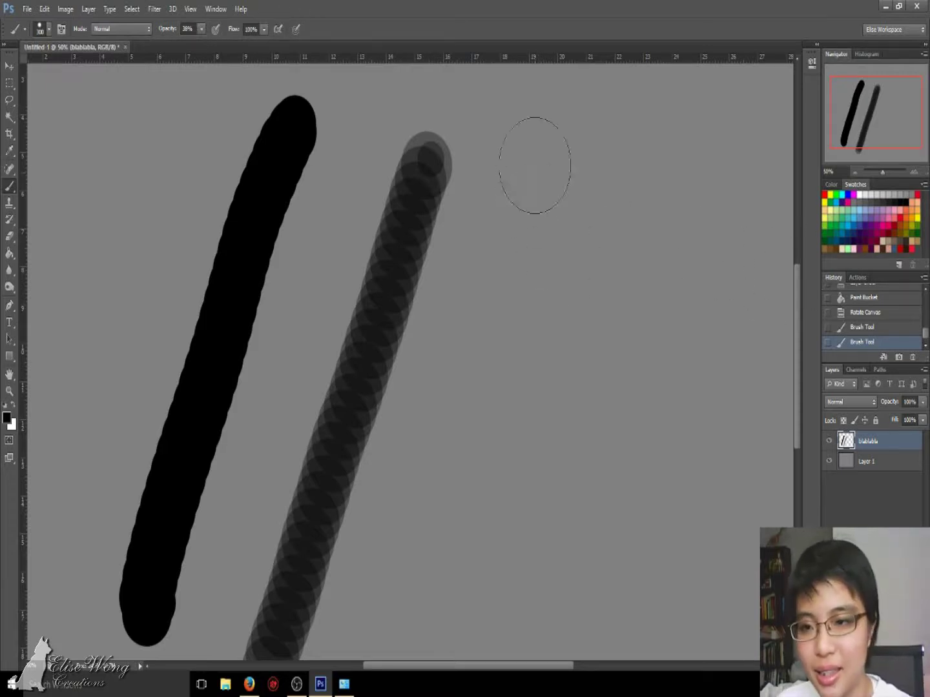
pyautogui.moveTo(549, 118)
pyautogui.mouseDown()
pyautogui.moveTo(516, 301)
pyautogui.moveTo(439, 610)
pyautogui.mouseUp()
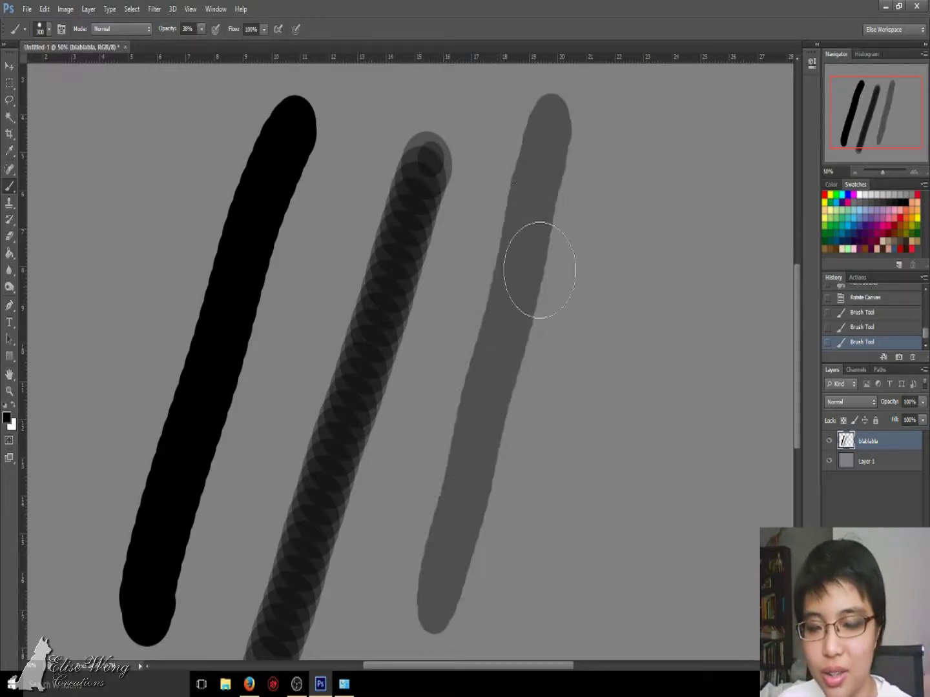
# Set the brush flow to 78% and paint several semi-transparent strokes crossing over the second and third strokes.
pyautogui.click(840, 328)
pyautogui.hotkey('shift', '7')
pyautogui.hotkey('shift', '8')
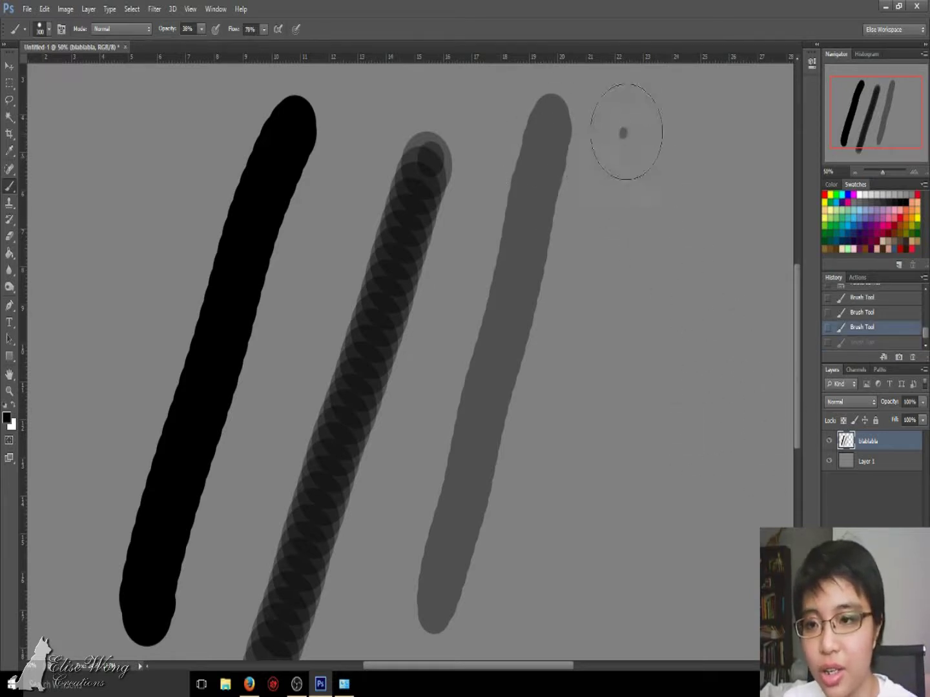
pyautogui.moveTo(626, 132)
pyautogui.mouseDown()
pyautogui.moveTo(536, 310)
pyautogui.moveTo(329, 636)
pyautogui.mouseUp()
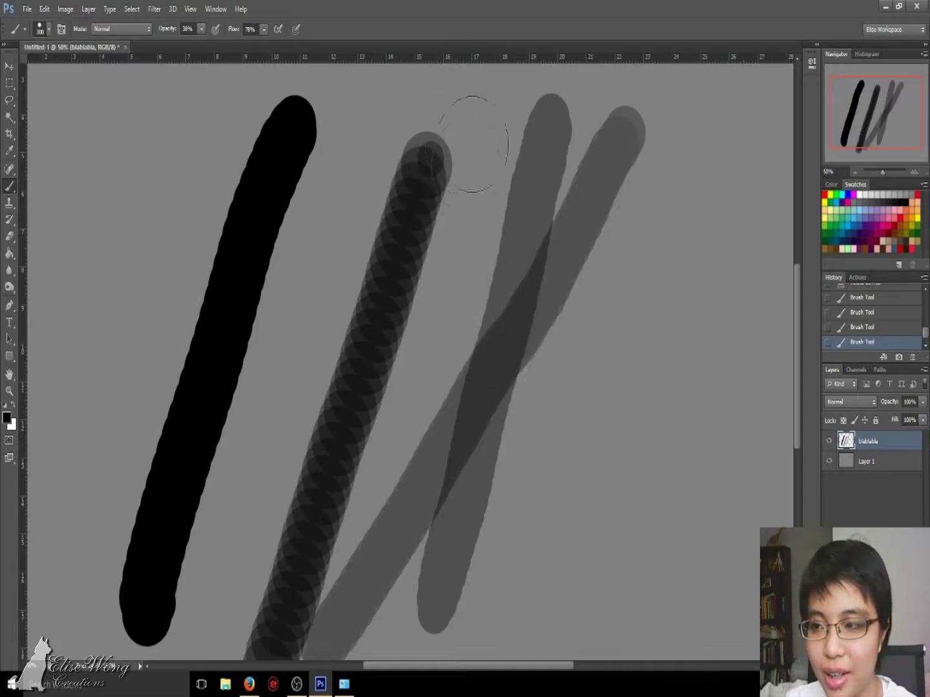
pyautogui.moveTo(450, 155); pyautogui.dragTo(545, 617)
pyautogui.moveTo(550, 132)
pyautogui.mouseDown()
pyautogui.moveTo(362, 652)
pyautogui.moveTo(423, 410)
pyautogui.mouseUp()
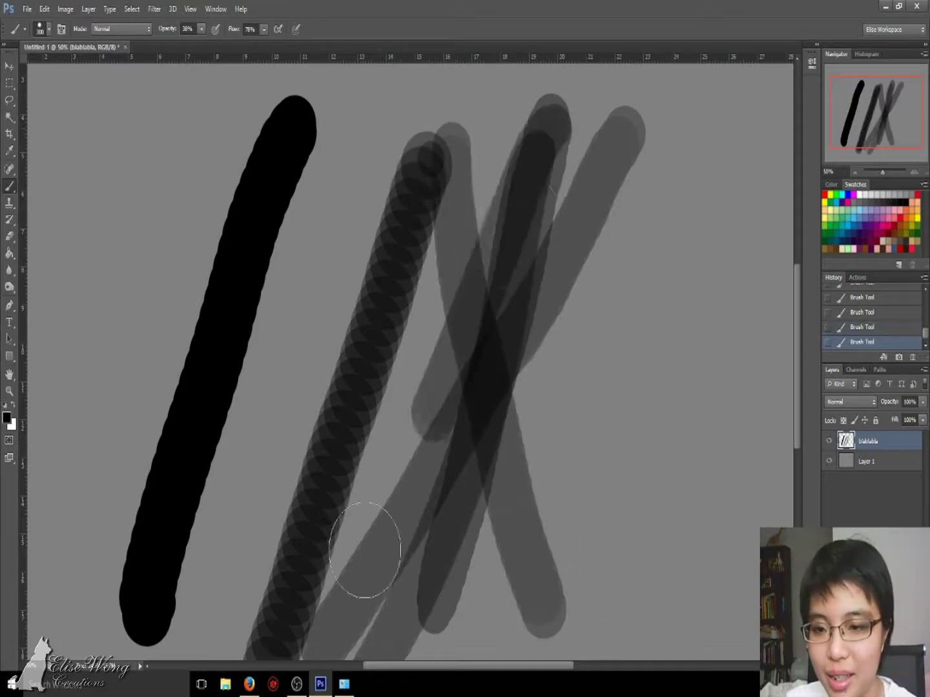
pyautogui.moveTo(365, 550)
pyautogui.mouseDown()
pyautogui.moveTo(363, 531)
pyautogui.moveTo(475, 390)
pyautogui.moveTo(548, 230)
pyautogui.moveTo(623, 149)
pyautogui.moveTo(288, 653)
pyautogui.mouseUp()
pyautogui.moveTo(619, 297); pyautogui.dragTo(371, 630)
pyautogui.moveTo(608, 214); pyautogui.dragTo(351, 649)
pyautogui.moveTo(618, 259); pyautogui.dragTo(384, 630)
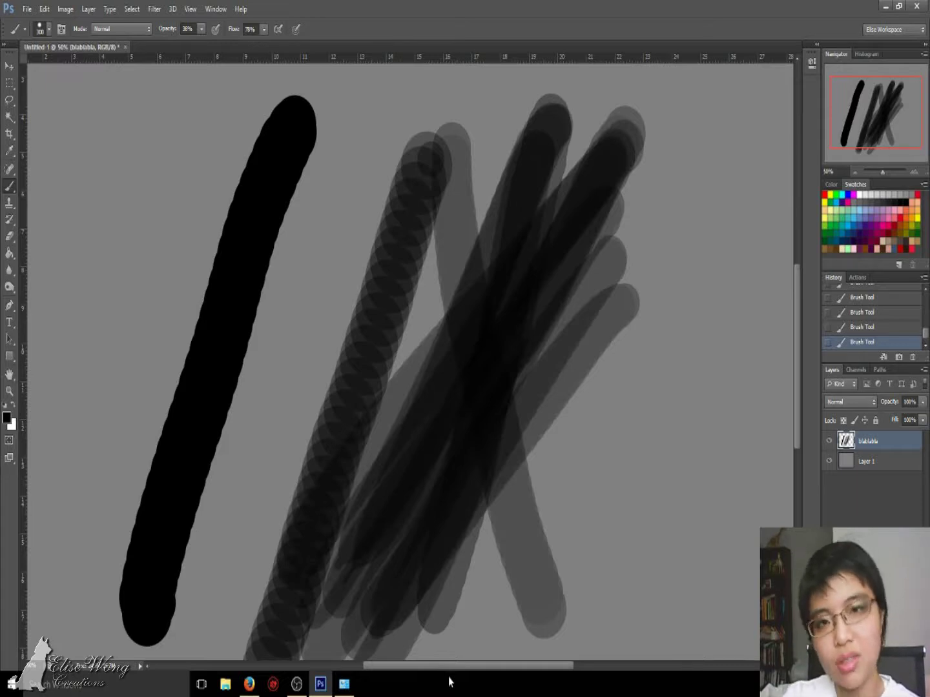
# Switch to the Eraser and wipe all the test strokes off the layer with a very large round tip.
pyautogui.hotkey('ctrl', '0')
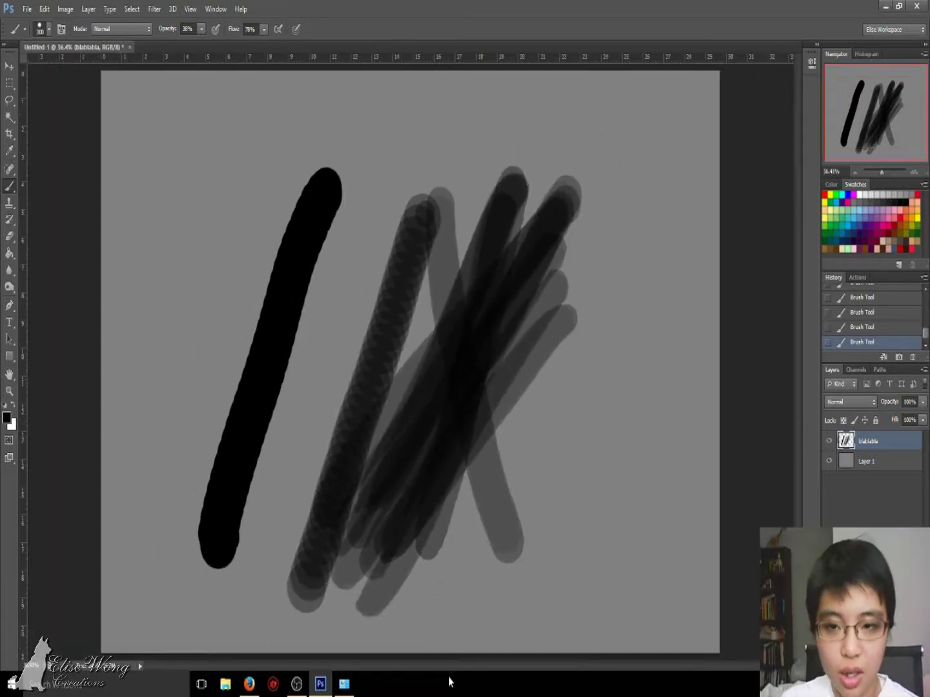
pyautogui.press('e')
pyautogui.press('b')
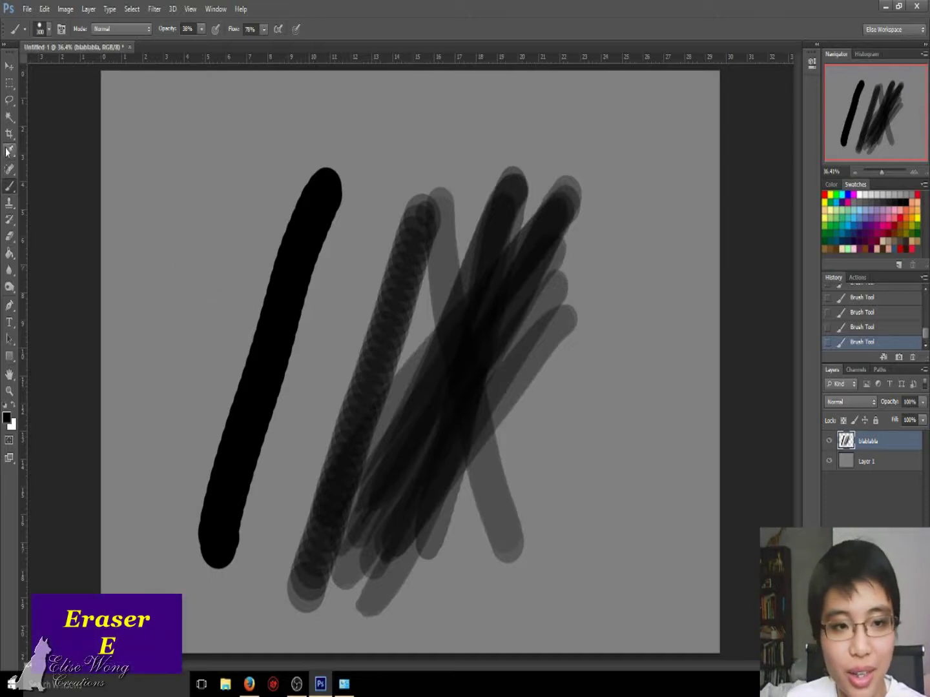
pyautogui.click(10, 237)
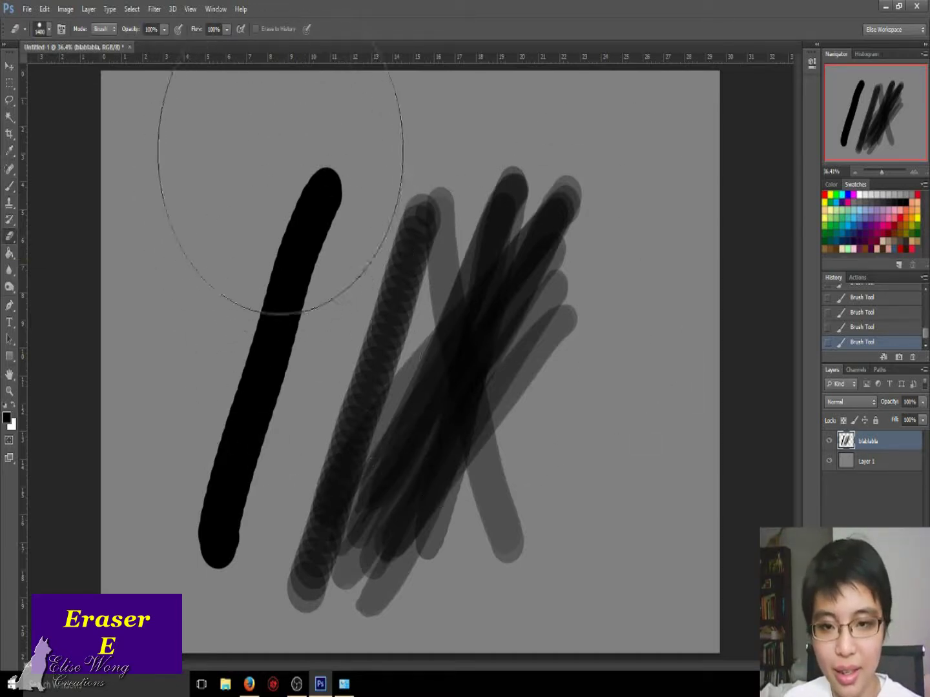
pyautogui.moveTo(280, 145)
pyautogui.mouseDown()
pyautogui.moveTo(229, 582)
pyautogui.moveTo(456, 649)
pyautogui.moveTo(743, 291)
pyautogui.mouseUp()
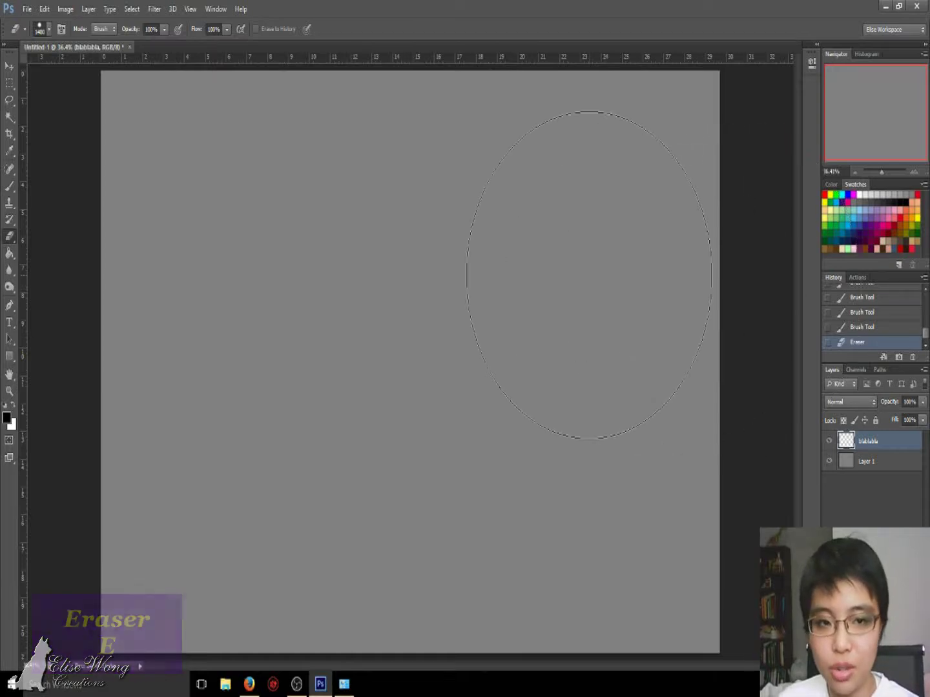
# Reduce the eraser size to 1000 px.
pyautogui.press('[')
pyautogui.press('[')
pyautogui.press('[')
pyautogui.press('[')
pyautogui.press('[')
pyautogui.press('[')
pyautogui.press('[')
pyautogui.press('[')
pyautogui.press('[')
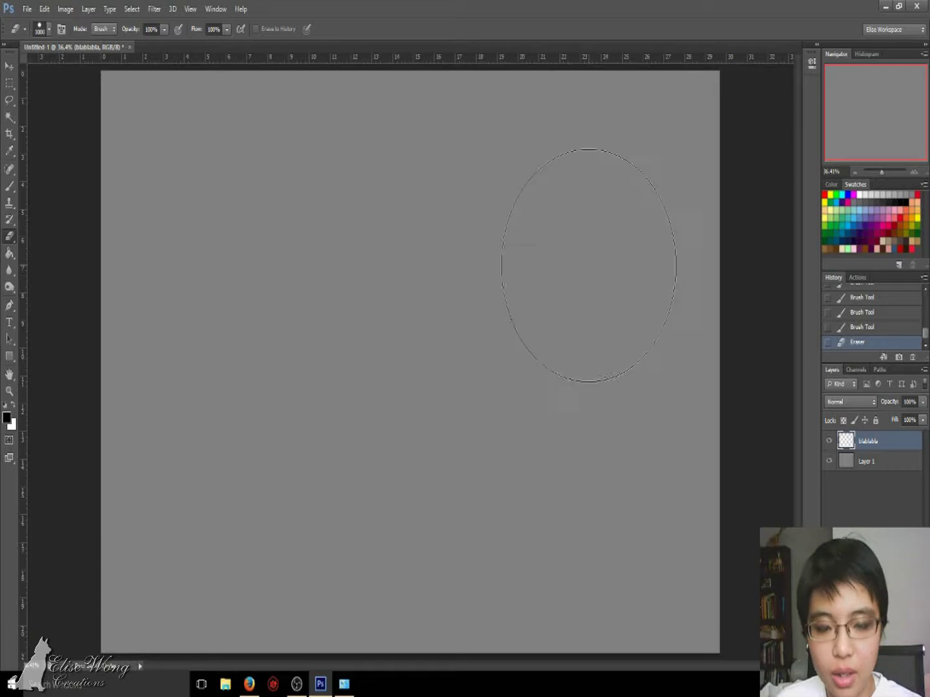
# Choose the speckled spatter tip from the Brush Presets for the eraser and close the presets.
pyautogui.press('F5')
pyautogui.click(181, 188)
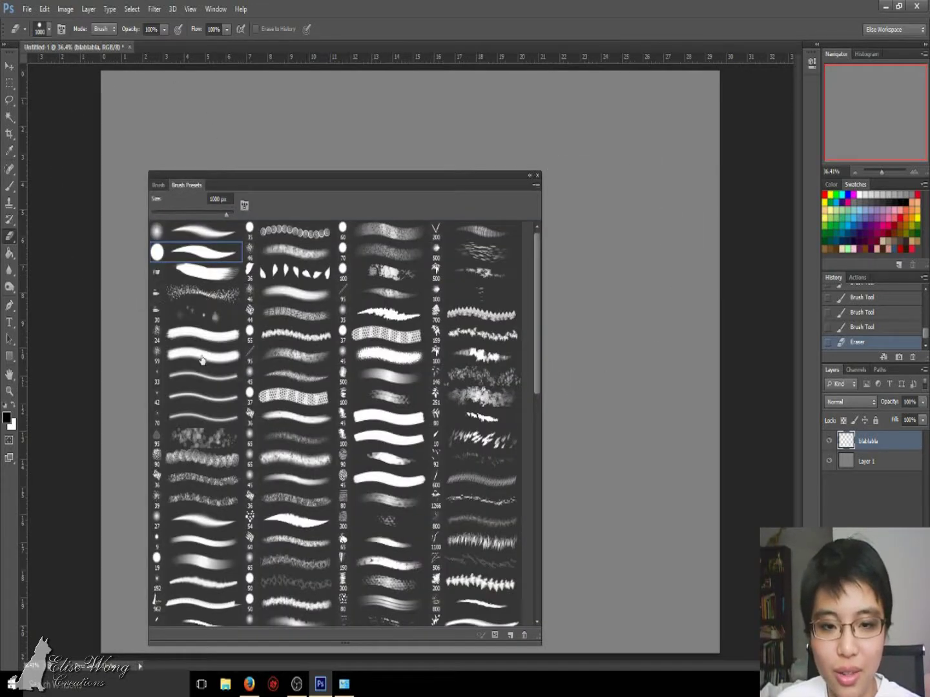
pyautogui.click(199, 294)
pyautogui.press('F5')
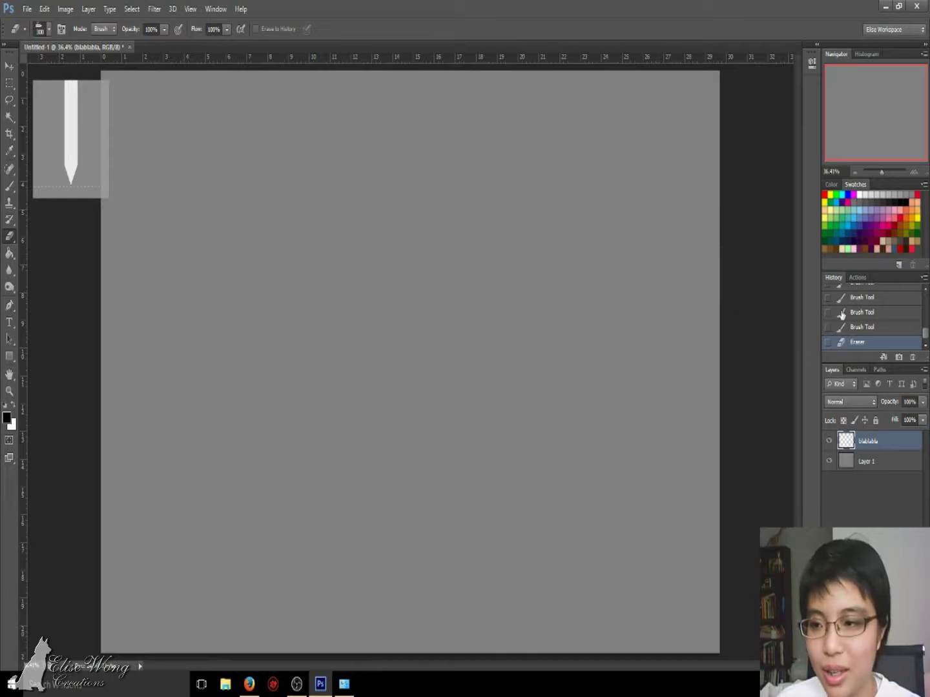
# Return to the history state before the erasing and erase speckled bands across the painted strokes.
pyautogui.click(859, 328)
pyautogui.hotkey('ctrl', '+')
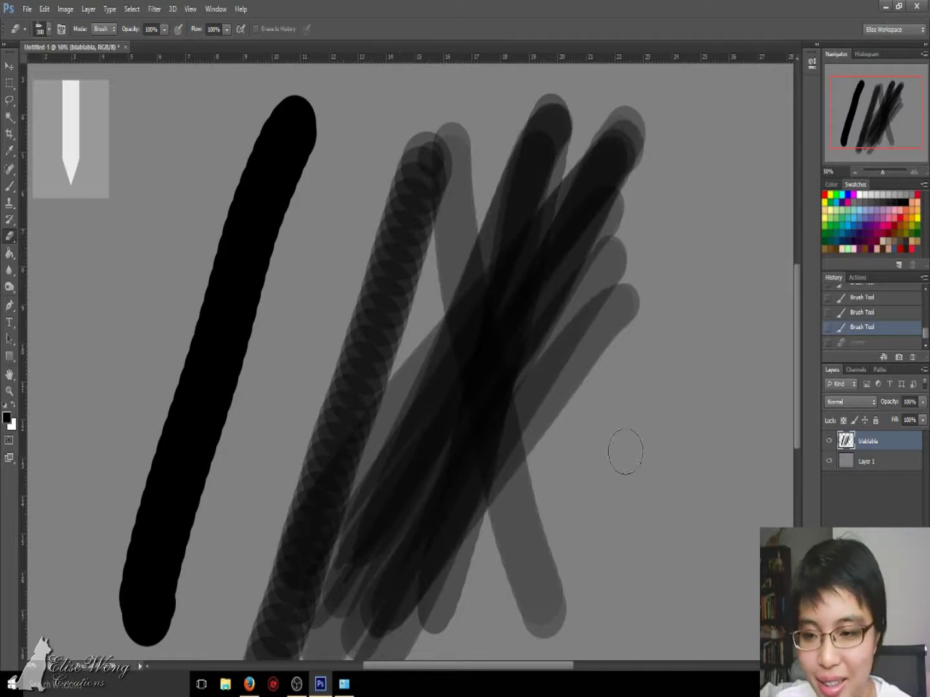
pyautogui.moveTo(521, 430)
pyautogui.mouseDown()
pyautogui.moveTo(461, 426)
pyautogui.moveTo(217, 355)
pyautogui.mouseUp()
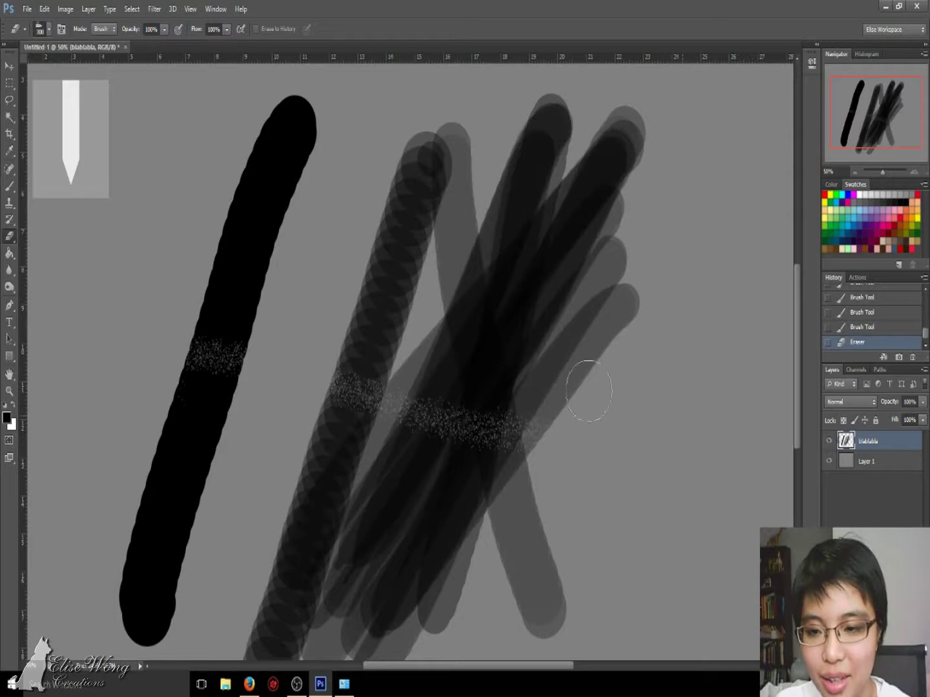
pyautogui.moveTo(583, 374); pyautogui.dragTo(217, 326)
pyautogui.moveTo(626, 252); pyautogui.dragTo(310, 500)
pyautogui.moveTo(592, 257)
pyautogui.mouseDown()
pyautogui.moveTo(474, 342)
pyautogui.moveTo(590, 164)
pyautogui.moveTo(702, 165)
pyautogui.moveTo(364, 546)
pyautogui.moveTo(291, 574)
pyautogui.mouseUp()
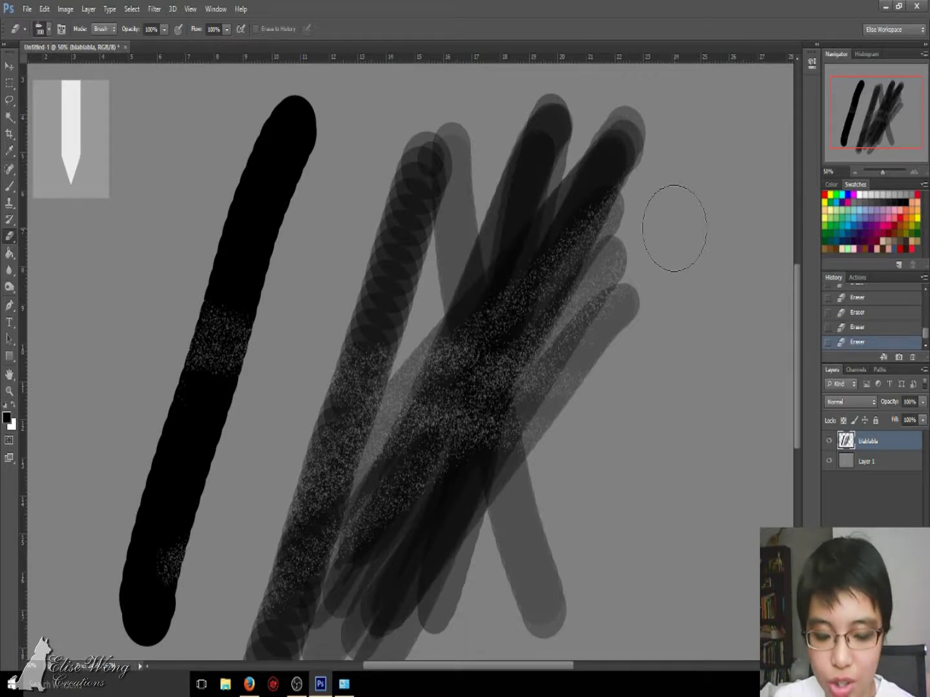
# Remove all the remaining strokes from the blablabla layer.
pyautogui.hotkey('ctrl', '-')
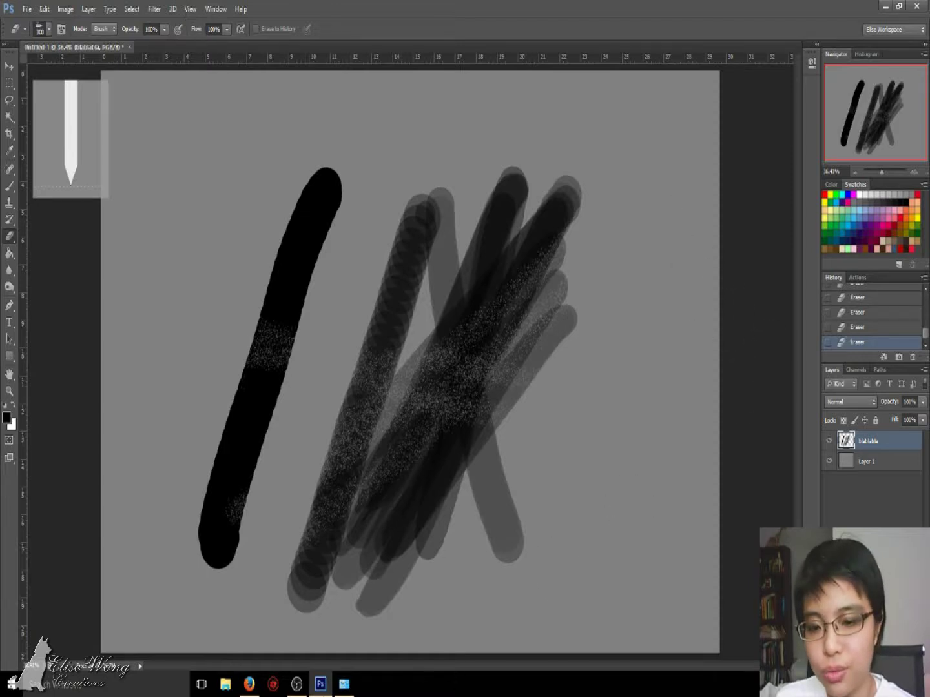
pyautogui.press('Delete')
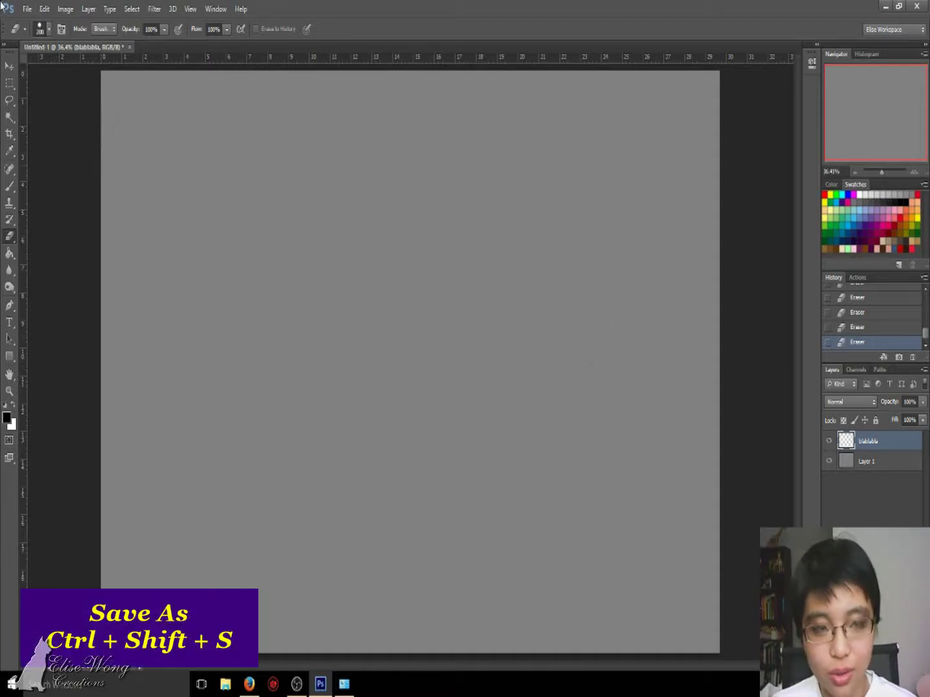
# Open the Save As dialog, examine the available file formats and cancel without saving.
pyautogui.click(27, 9)
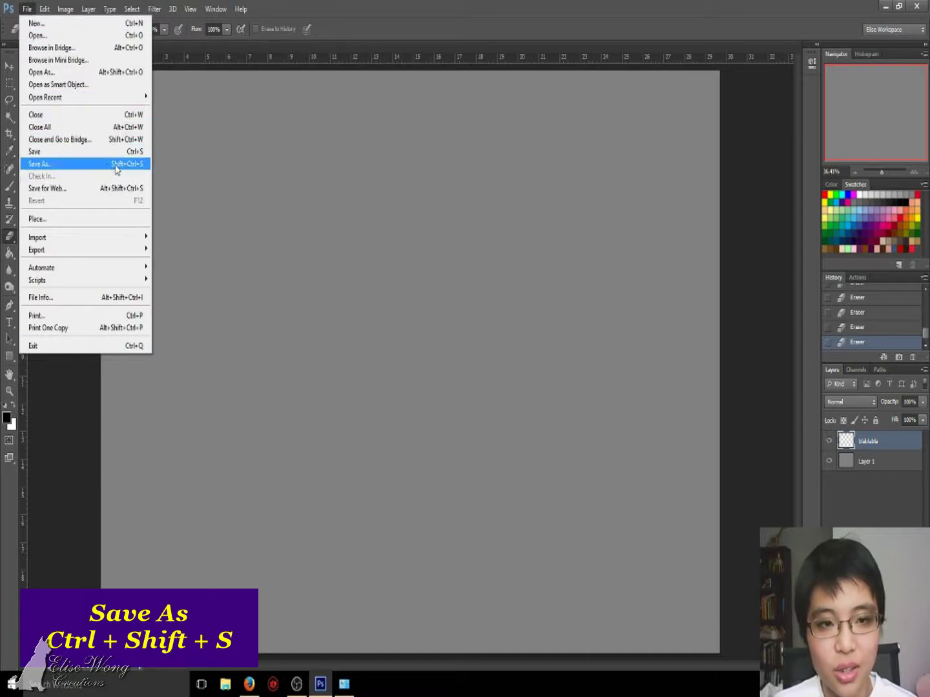
pyautogui.press('Escape')
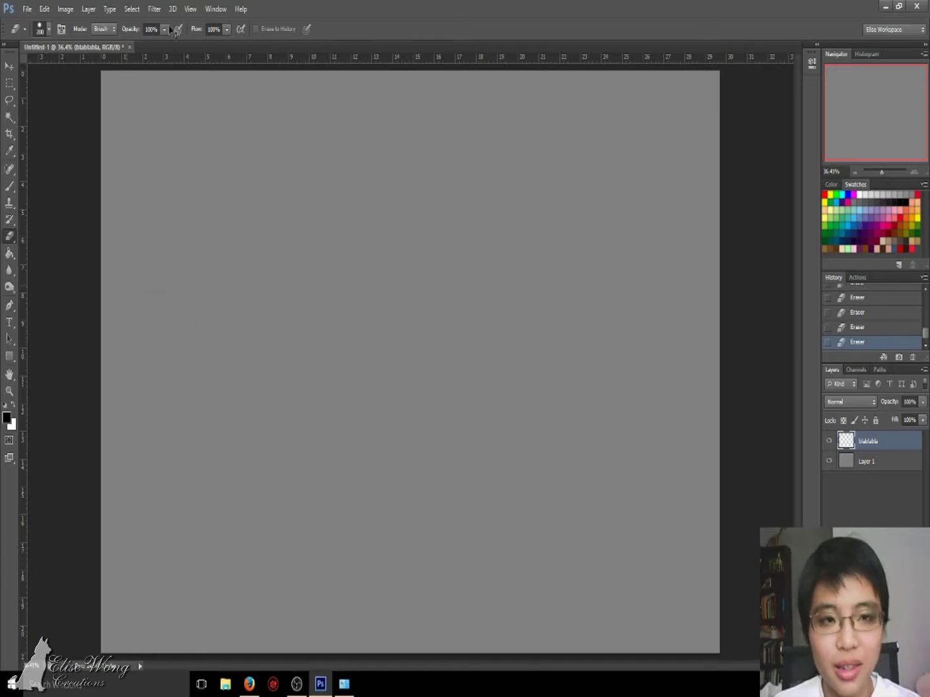
pyautogui.write('S')
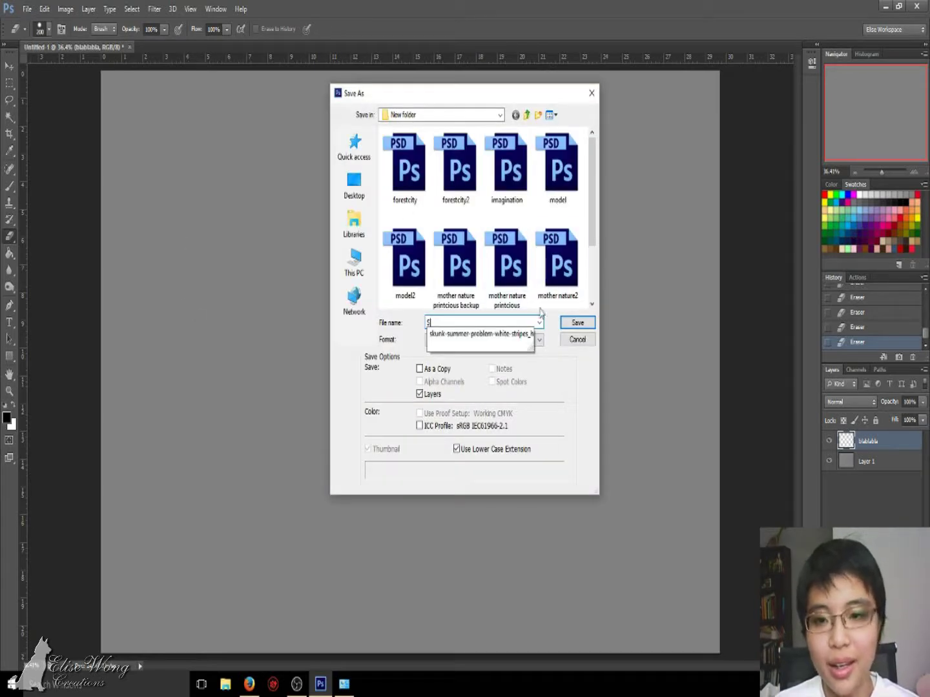
pyautogui.press('BackSpace')
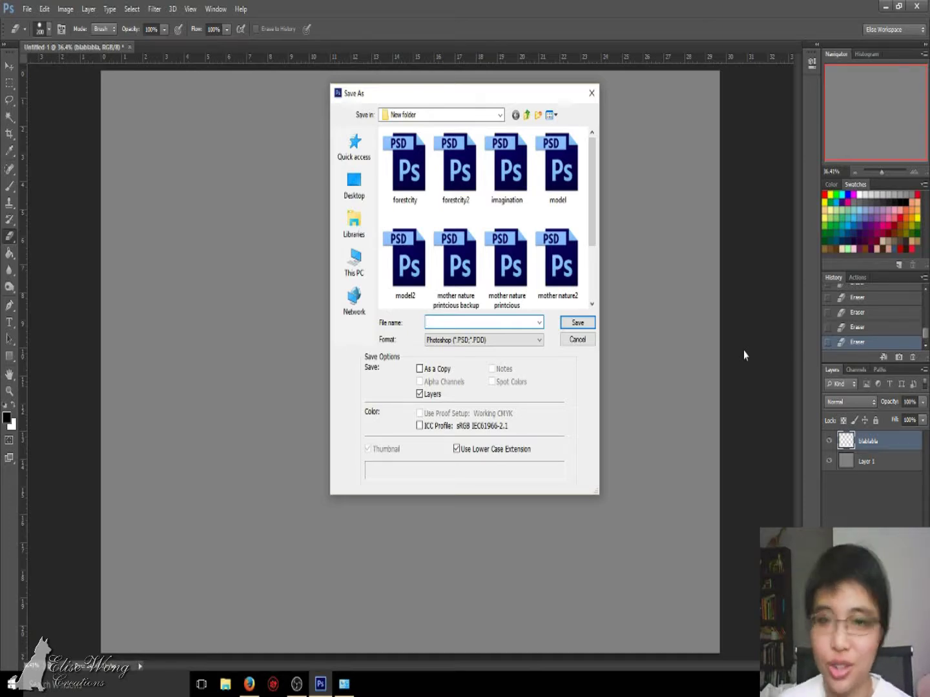
pyautogui.click(541, 340)
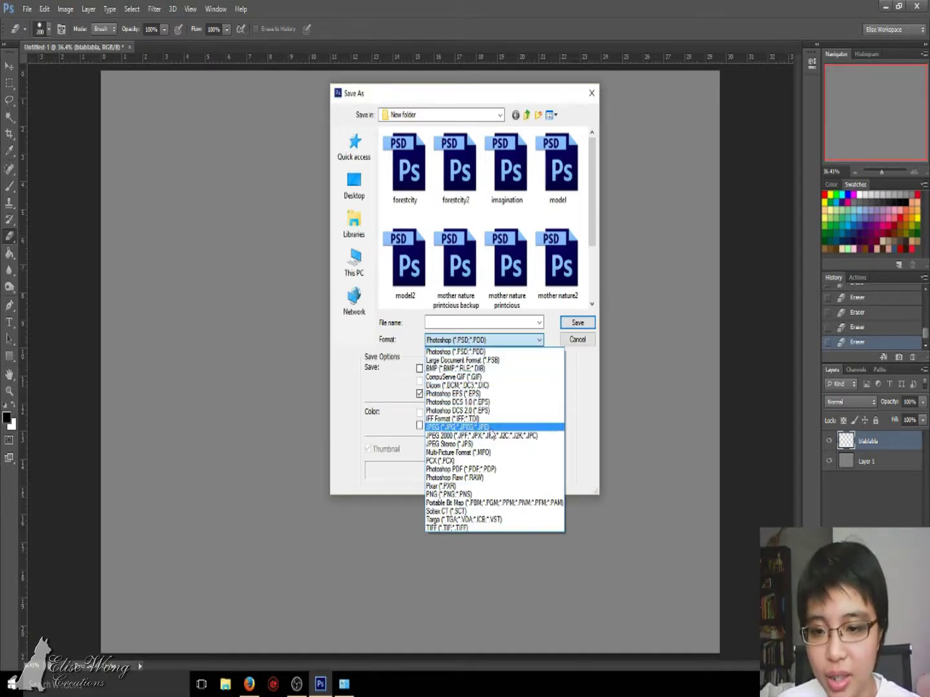
pyautogui.click(581, 340)
# Save the document as Untitled-1 in Photoshop PSD format with Maximize Compatibility enabled.
pyautogui.hotkey('ctrl', 'shift', 's')
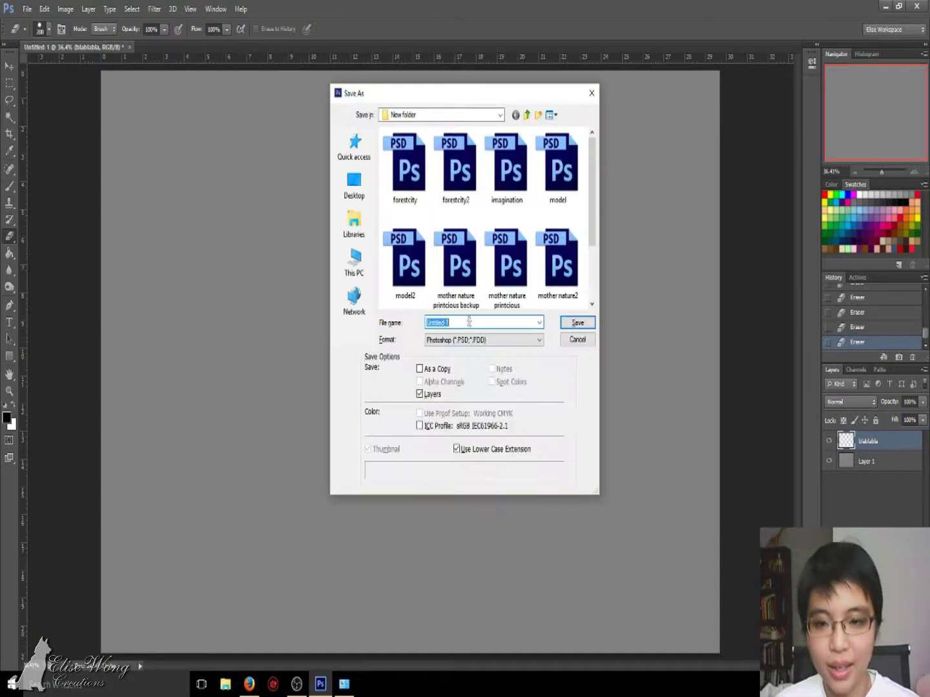
pyautogui.click(581, 323)
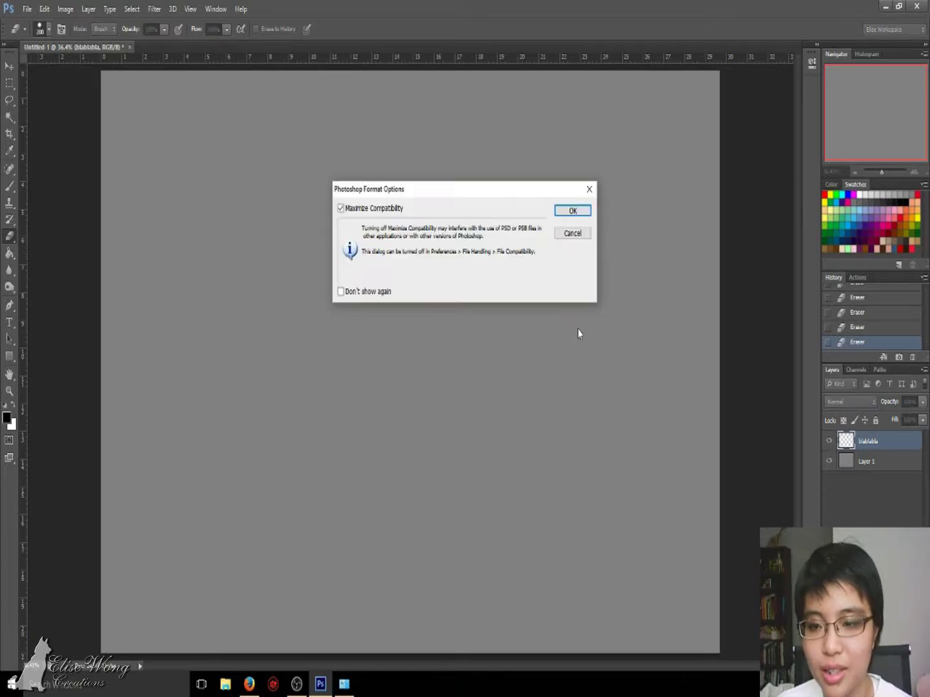
pyautogui.click(571, 211)
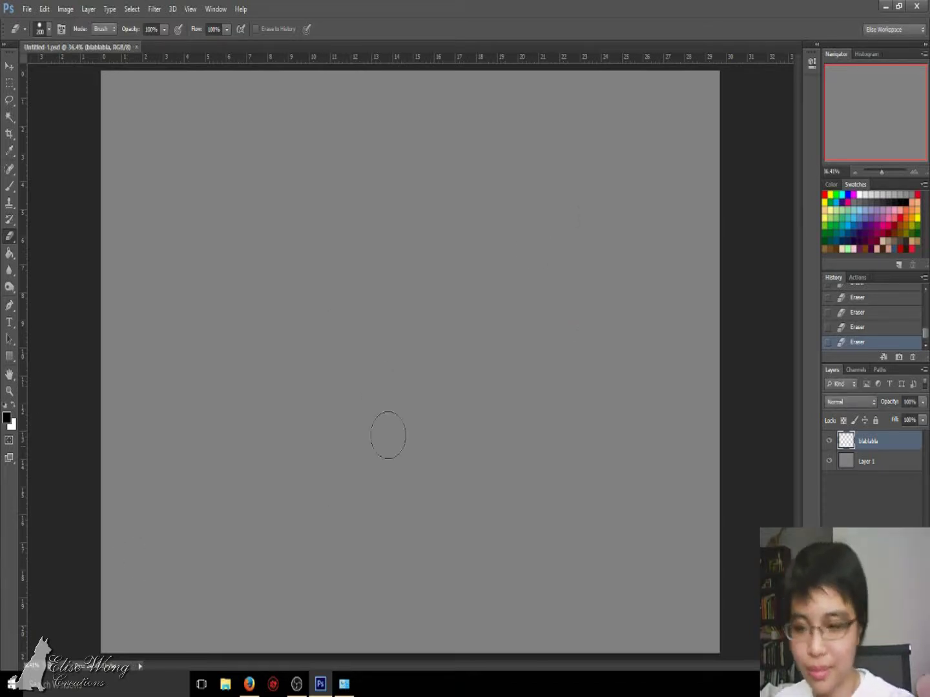
# Close the document and reopen Untitled-1.psd from the recent files.
pyautogui.click(136, 48)
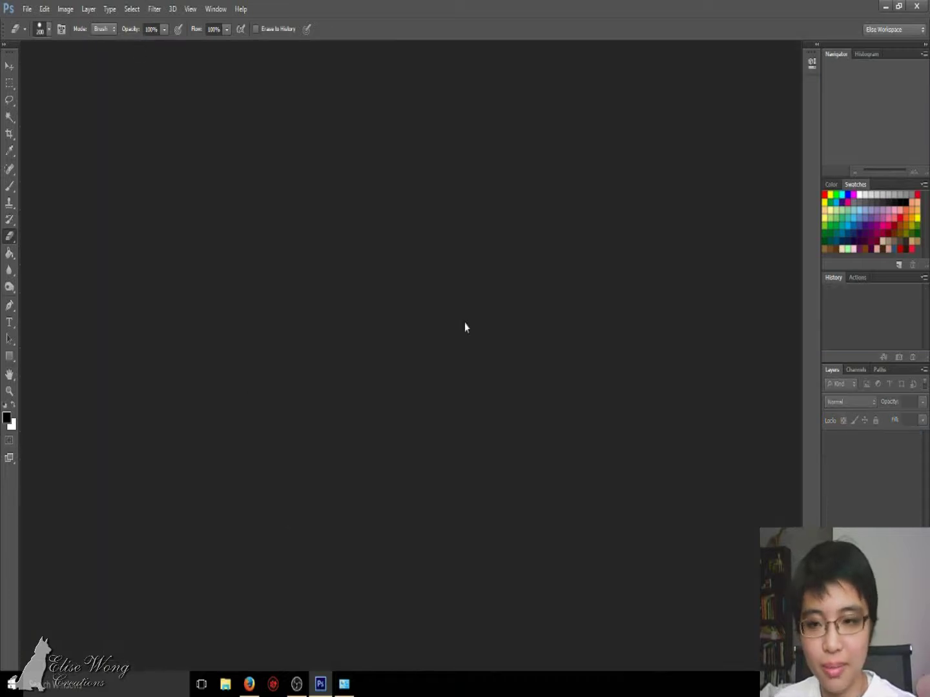
pyautogui.click(26, 9)
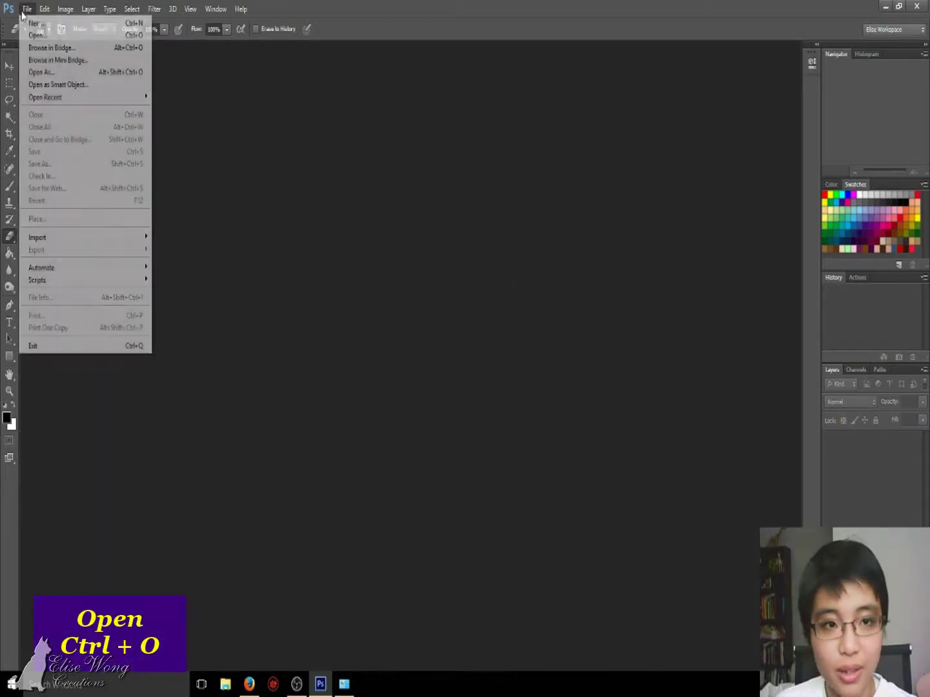
pyautogui.moveTo(130, 97)
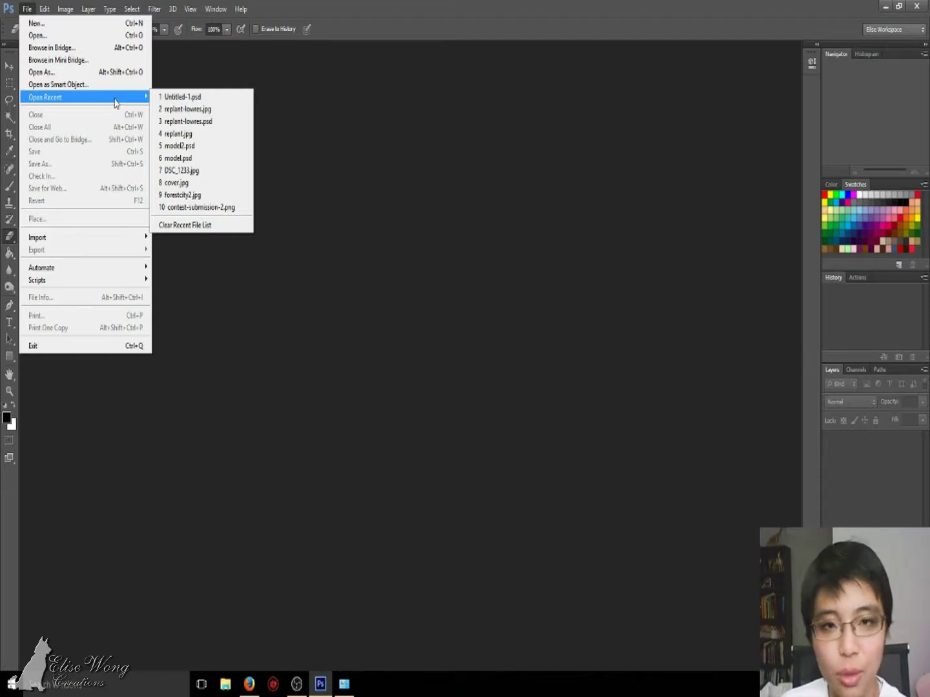
pyautogui.click(182, 97)
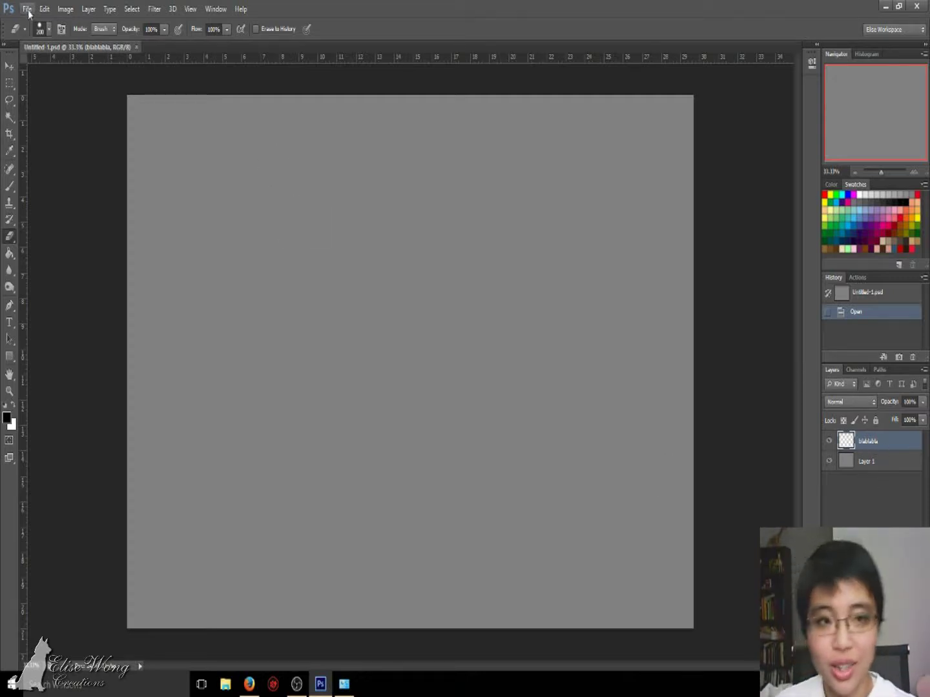
# Start saving a copy of the document in JPEG format, declining to replace the existing Untitled-1.jpg.
pyautogui.hotkey('ctrl', 'shift', 's')
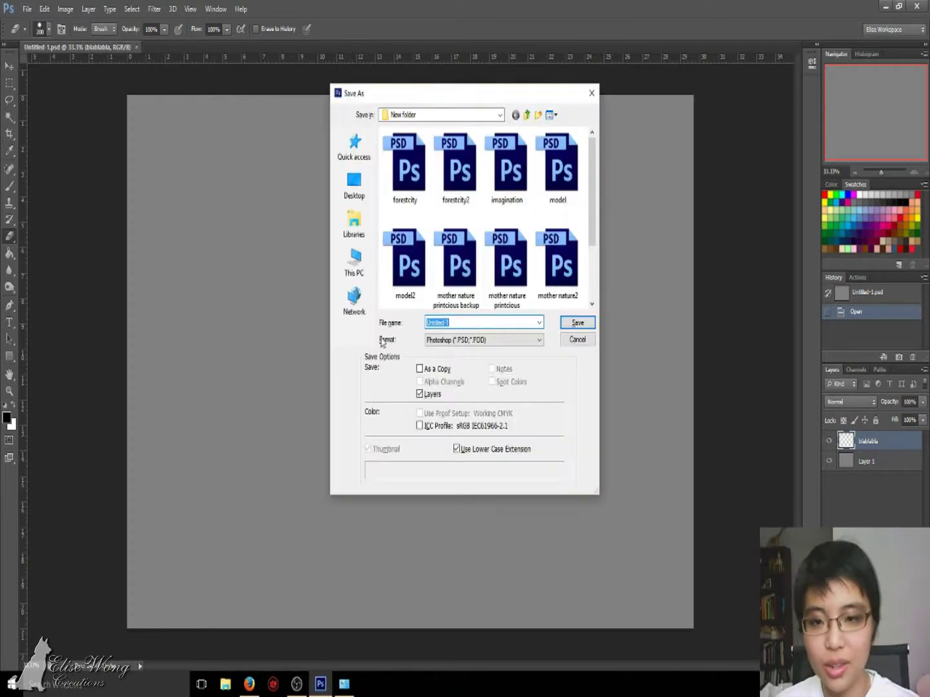
pyautogui.click(490, 342)
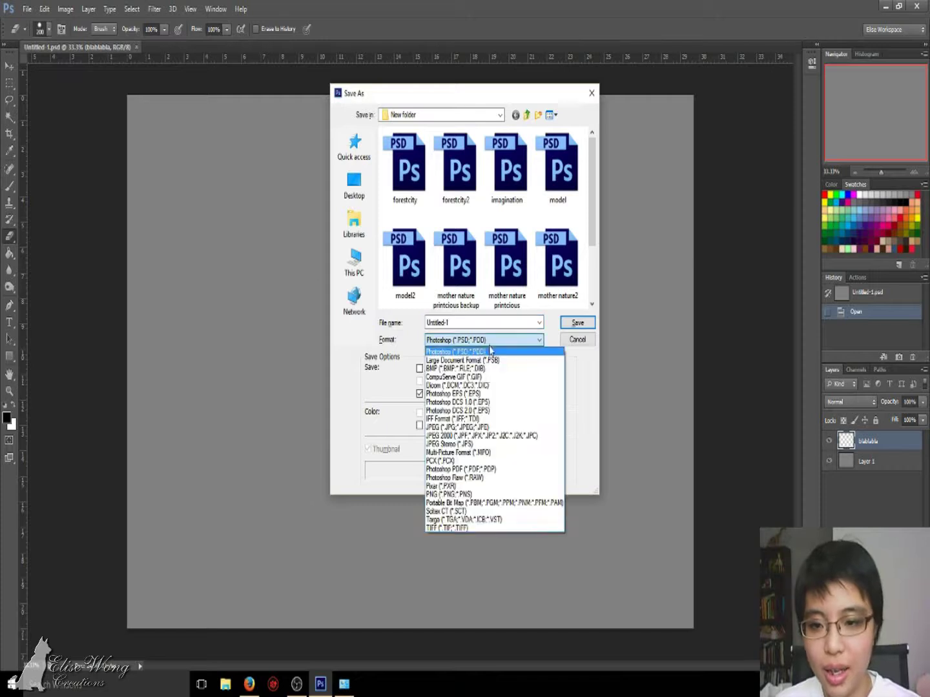
pyautogui.click(483, 427)
pyautogui.click(576, 324)
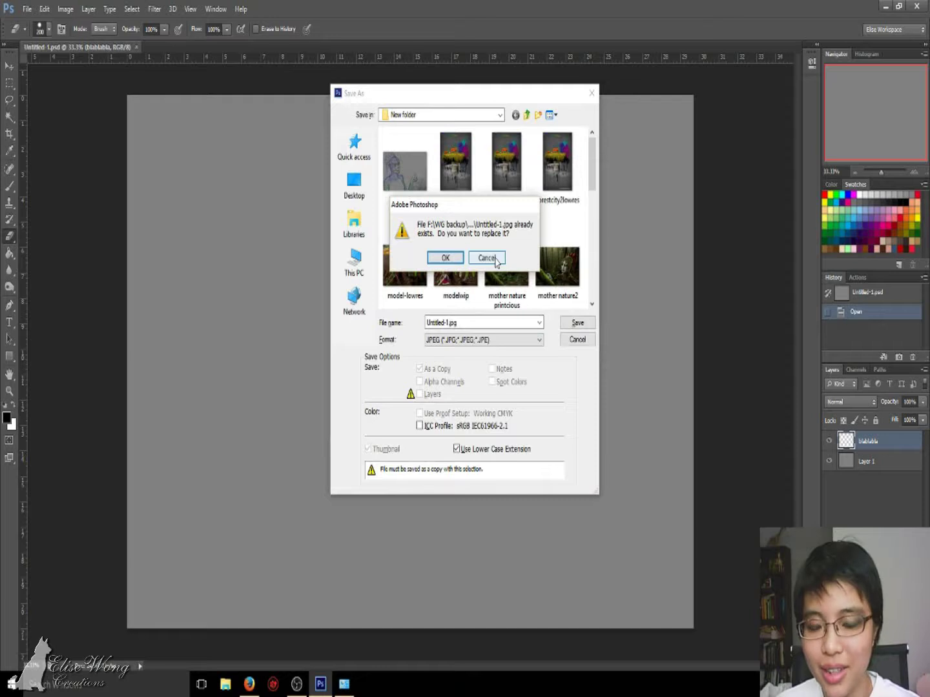
pyautogui.click(495, 258)
# Name the JPEG copy blablabla.jpg and save it in New folder.
pyautogui.click(450, 322)
pyautogui.press('BackSpace')
pyautogui.write('2')
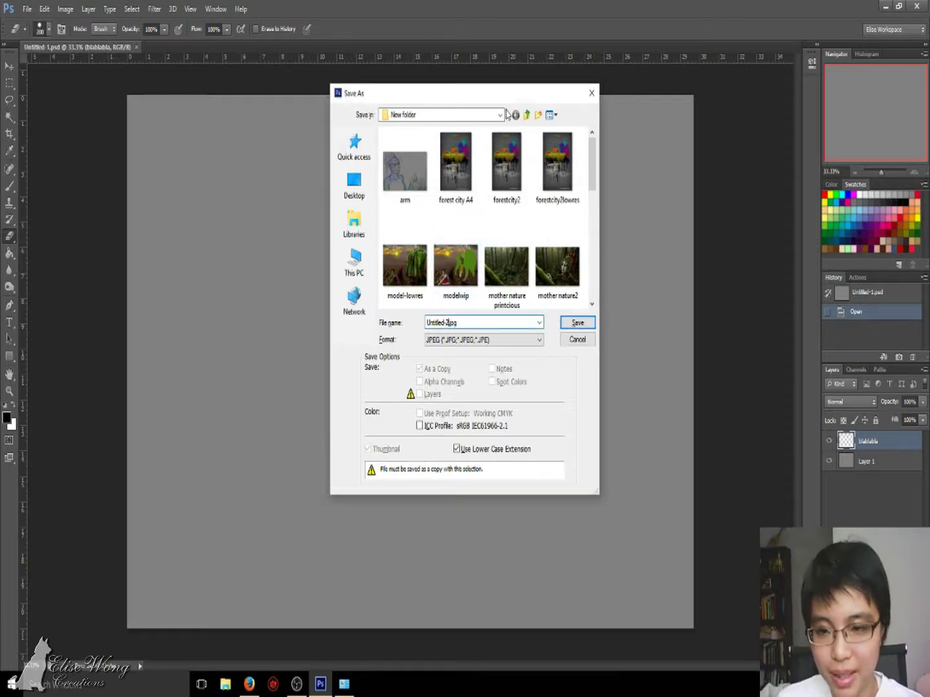
pyautogui.press('BackSpace')
pyautogui.press('BackSpace')
pyautogui.press('BackSpace')
pyautogui.press('BackSpace')
pyautogui.press('BackSpace')
pyautogui.press('BackSpace')
pyautogui.press('BackSpace')
pyautogui.press('BackSpace')
pyautogui.press('BackSpace')
pyautogui.press('BackSpace')
pyautogui.write('bb')
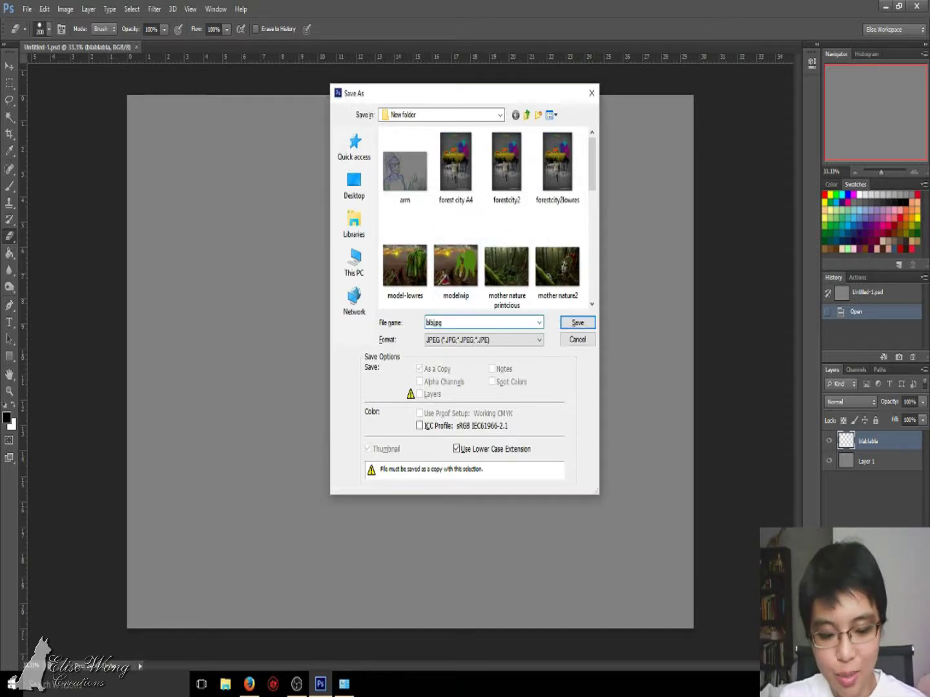
pyautogui.write('ablabla')
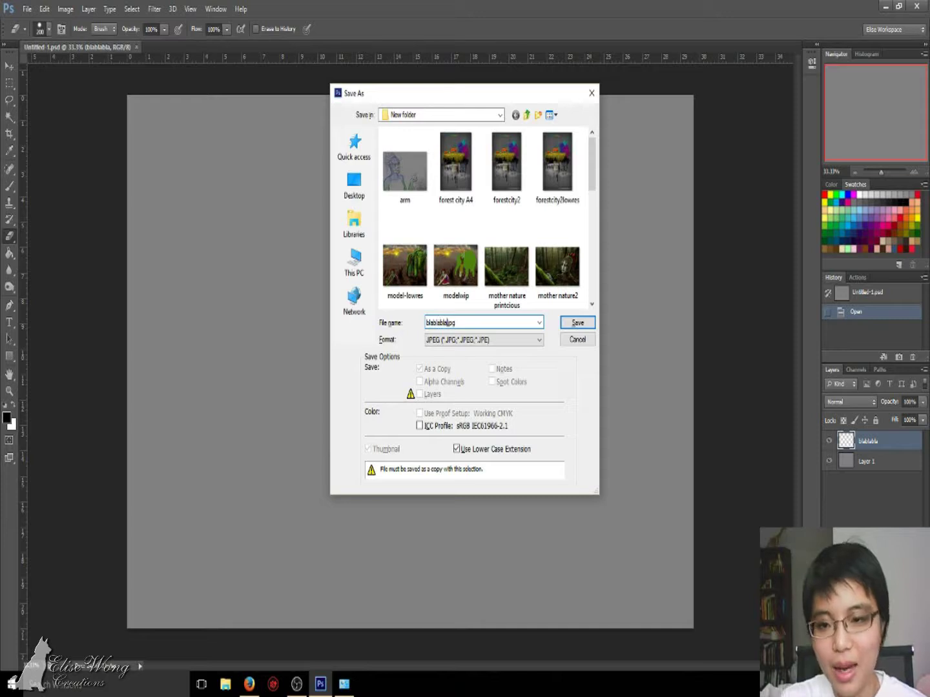
pyautogui.press('Return')
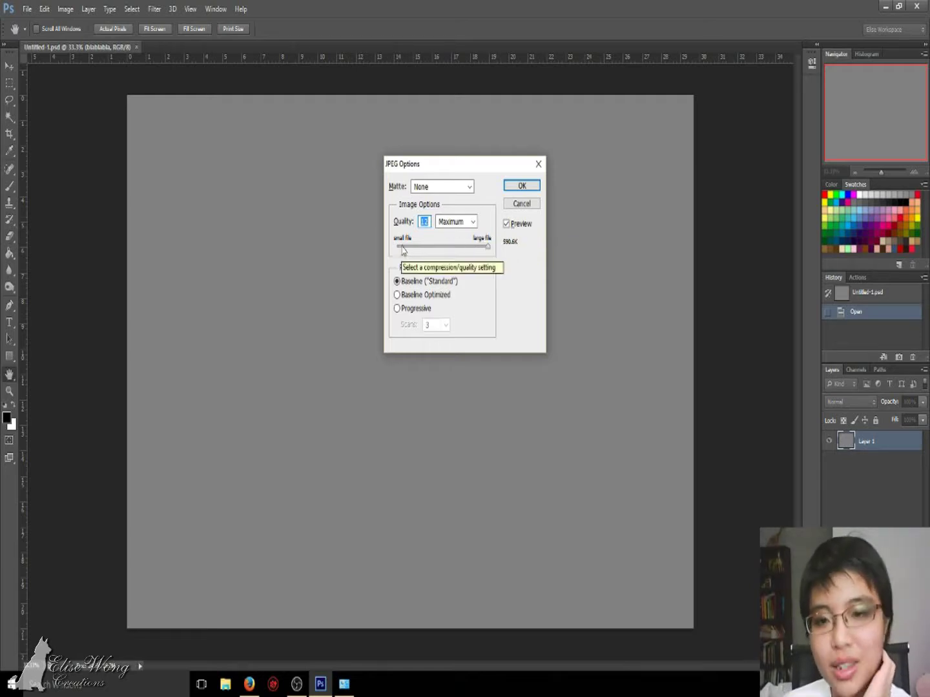
# Try the lowest JPEG quality, set it back to 12 (Maximum), and accept the JPEG options.
pyautogui.moveTo(401, 253); pyautogui.dragTo(392, 252)
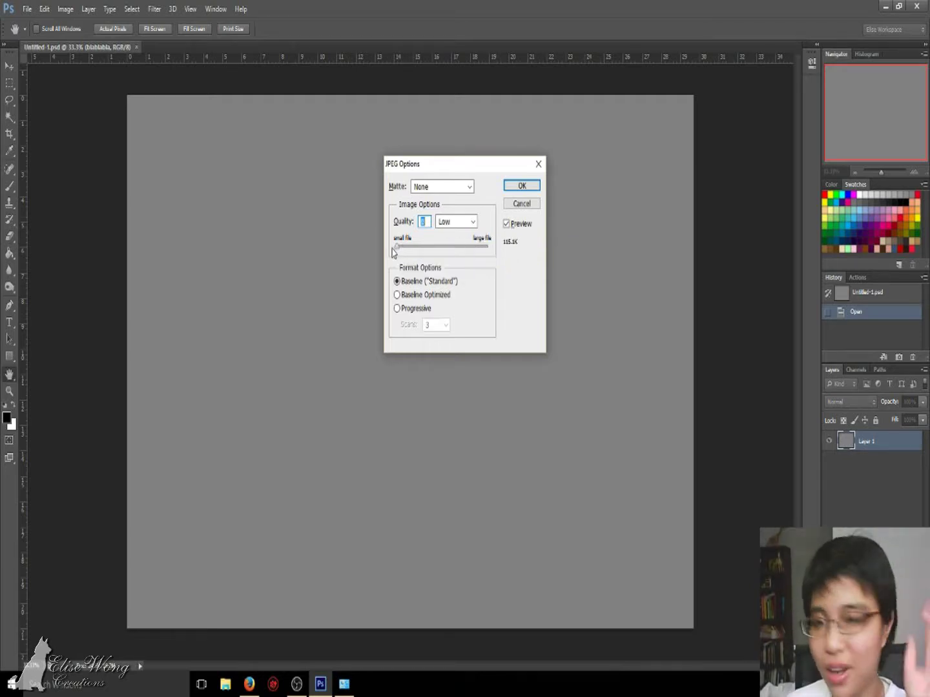
pyautogui.moveTo(392, 251); pyautogui.dragTo(497, 245)
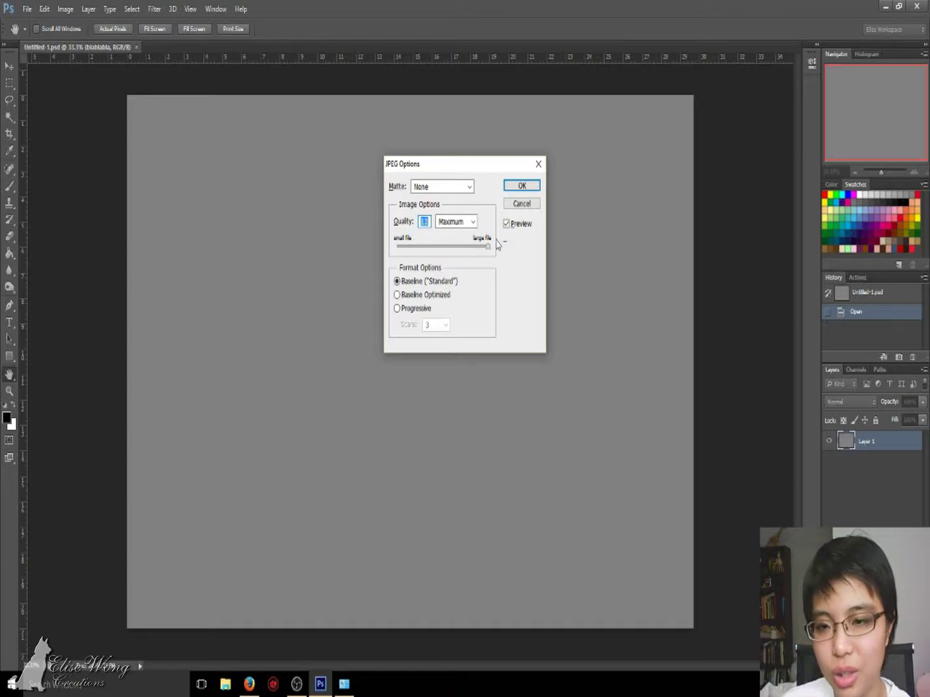
pyautogui.click(521, 184)
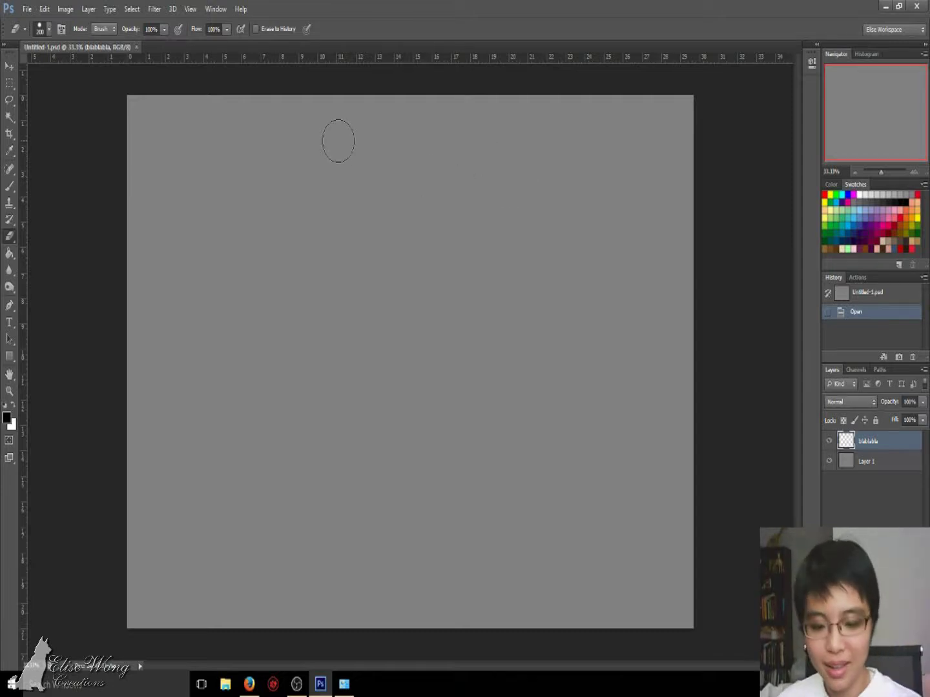
# Open the blablabla JPEG image from New folder.
pyautogui.hotkey('ctrl', 'o')
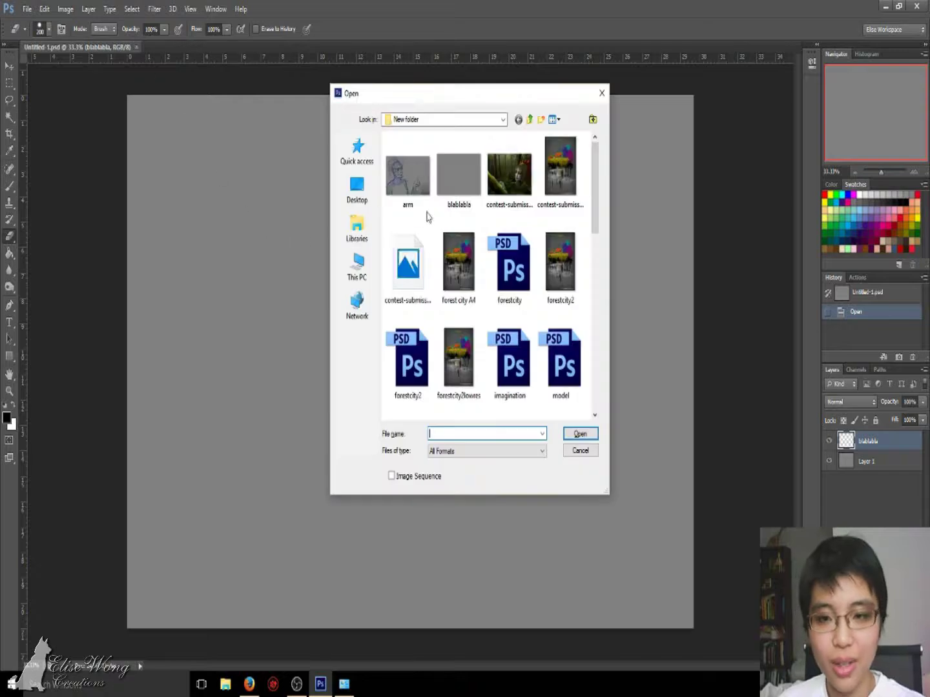
pyautogui.doubleClick(462, 192)
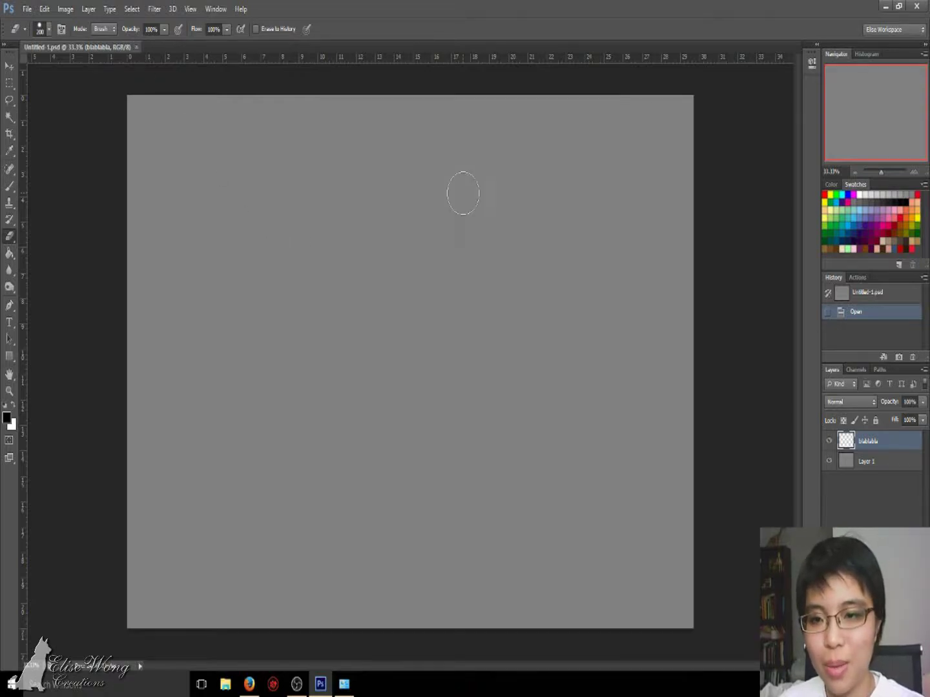